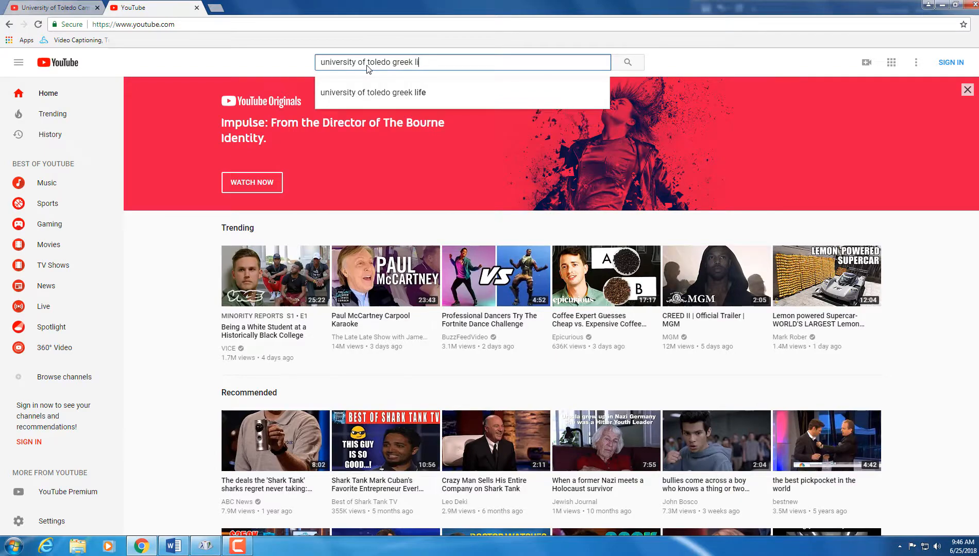
Step: Find the University of Toledo Greek Life YouTube video, pause it, and copy its URL
key("Return")
left_click(303, 183)
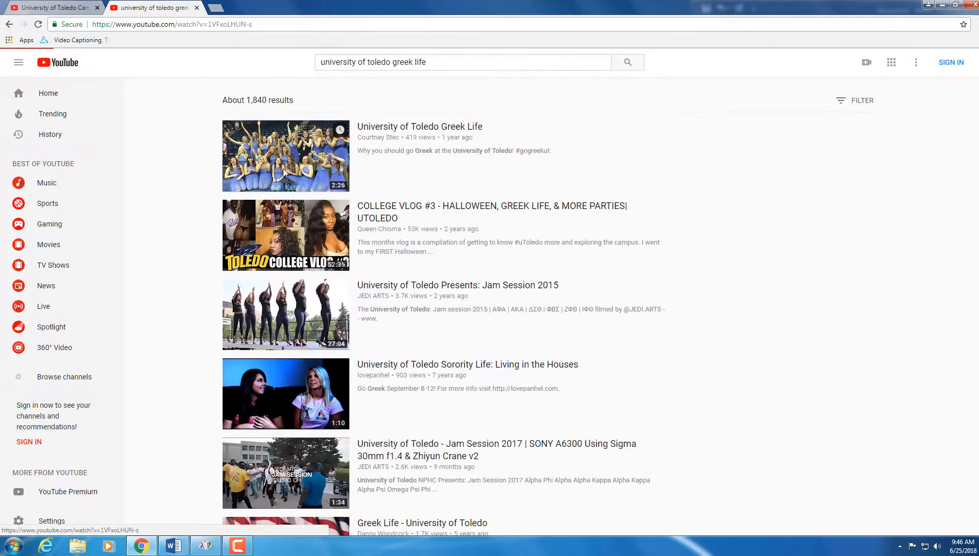
left_click(179, 327)
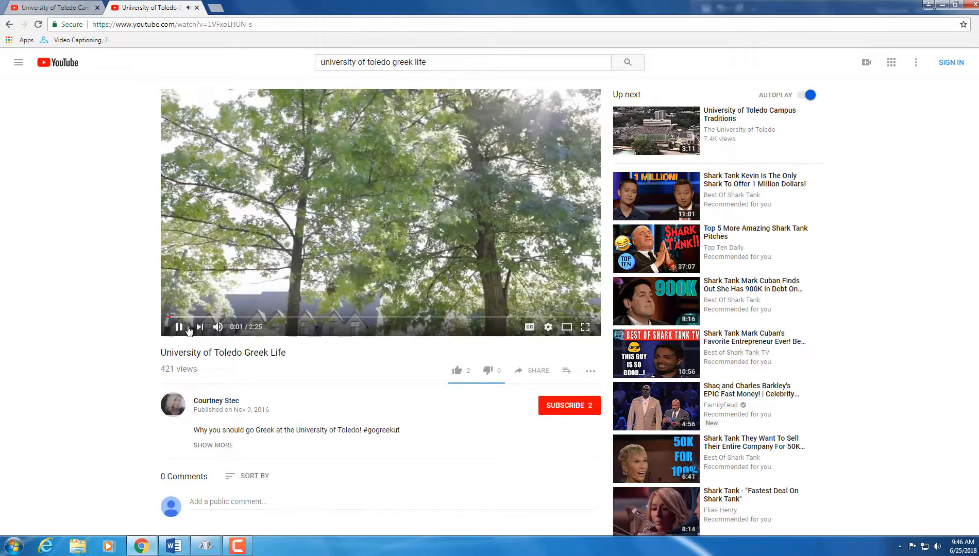
left_click(156, 24)
key("ctrl+c")
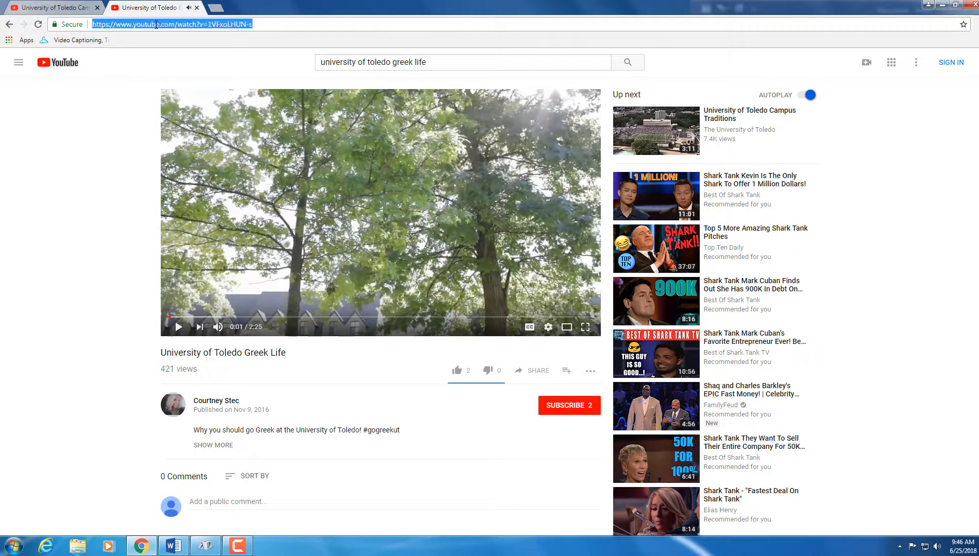
left_click(216, 7)
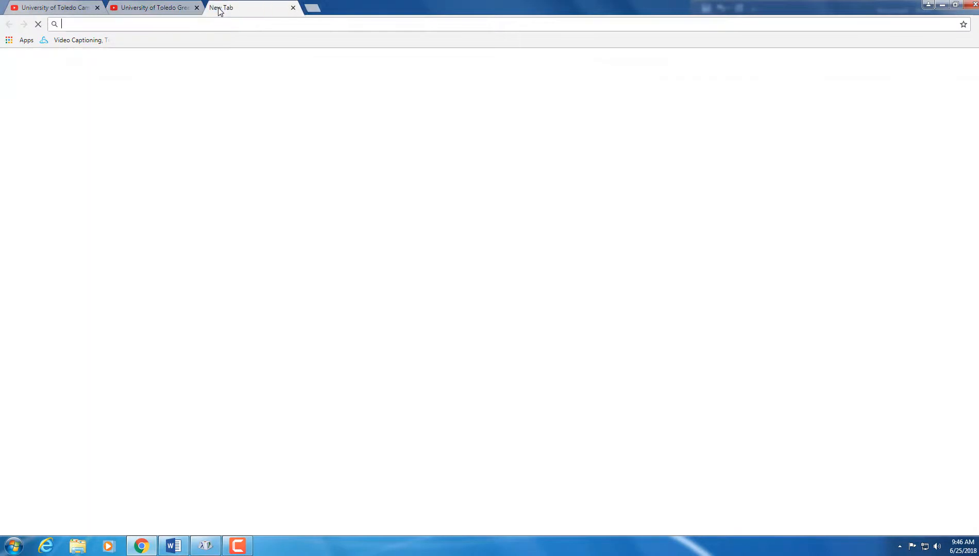
Step: On amara.org, create a subtitle project from the pasted YouTube URL via Get Started
type("ama")
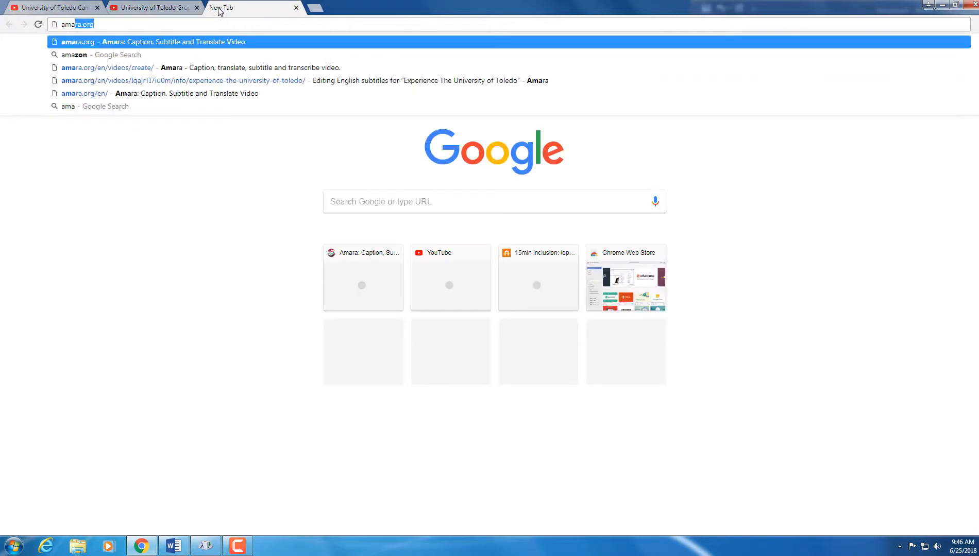
type("ra.org")
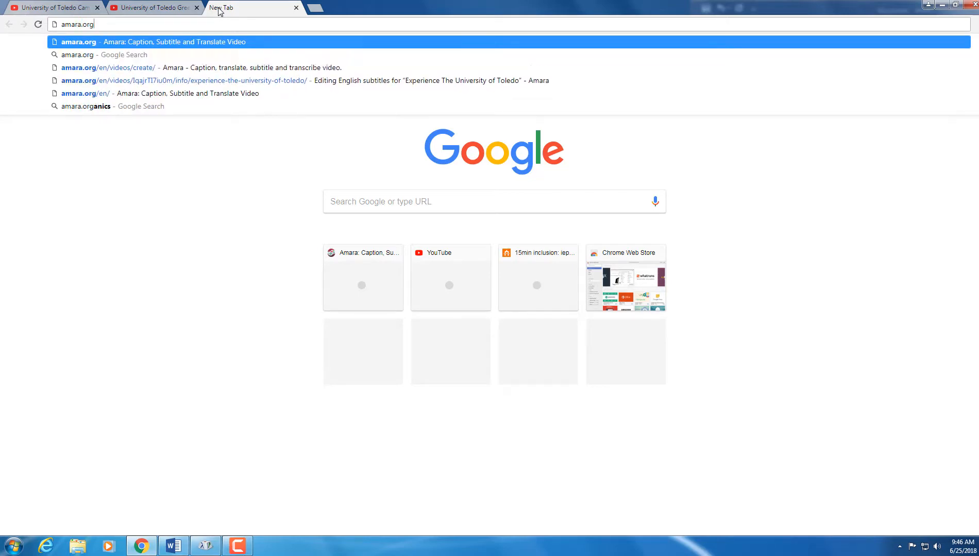
key("Return")
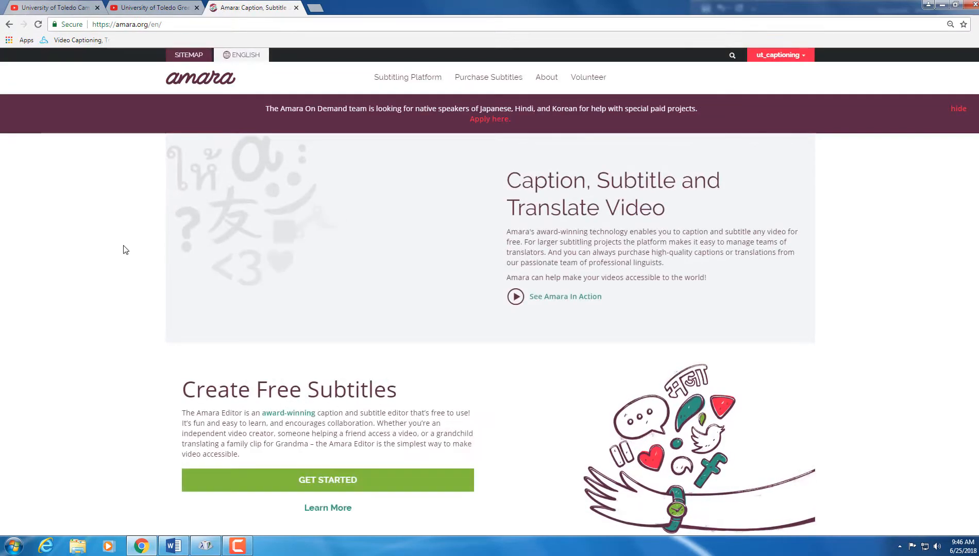
scroll(125, 249, "down", 3)
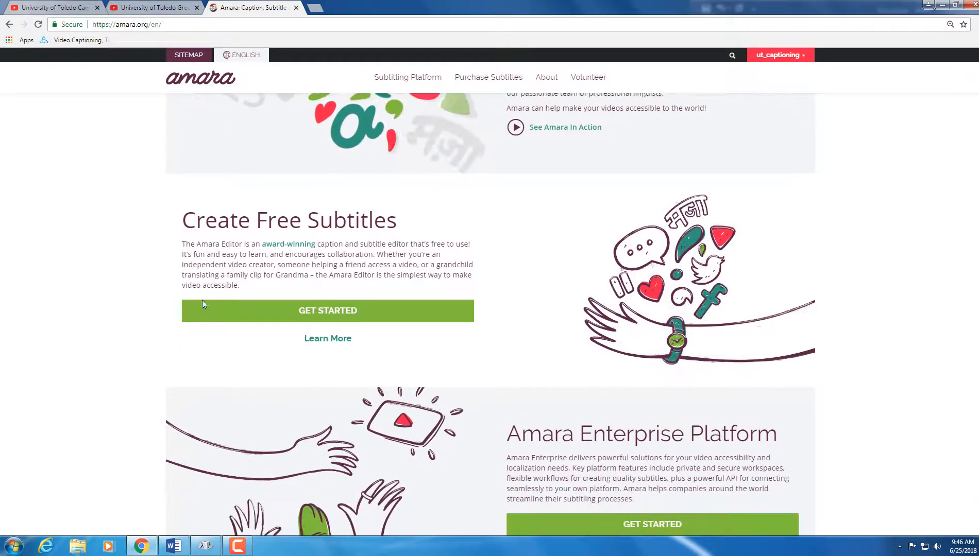
left_click(206, 308)
left_click(255, 204)
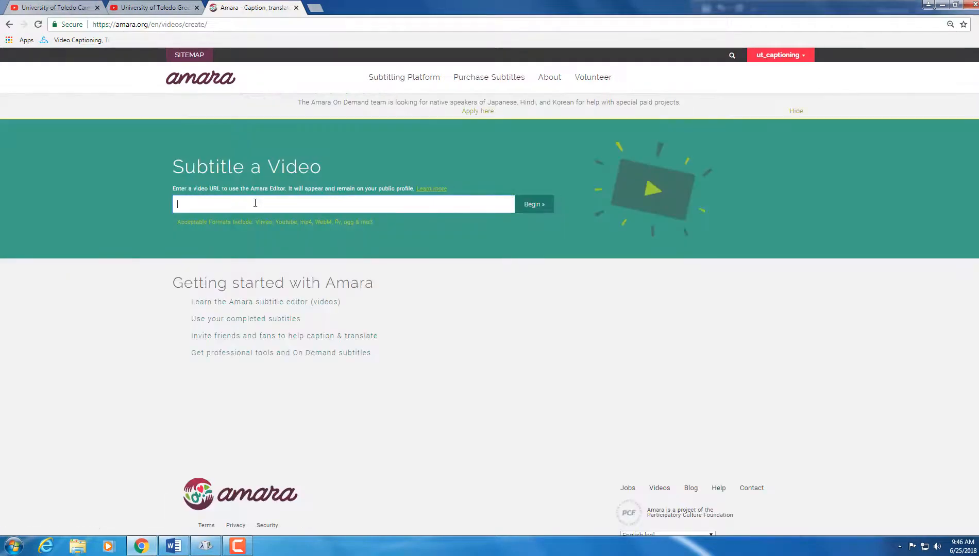
key("ctrl+v")
left_click(547, 203)
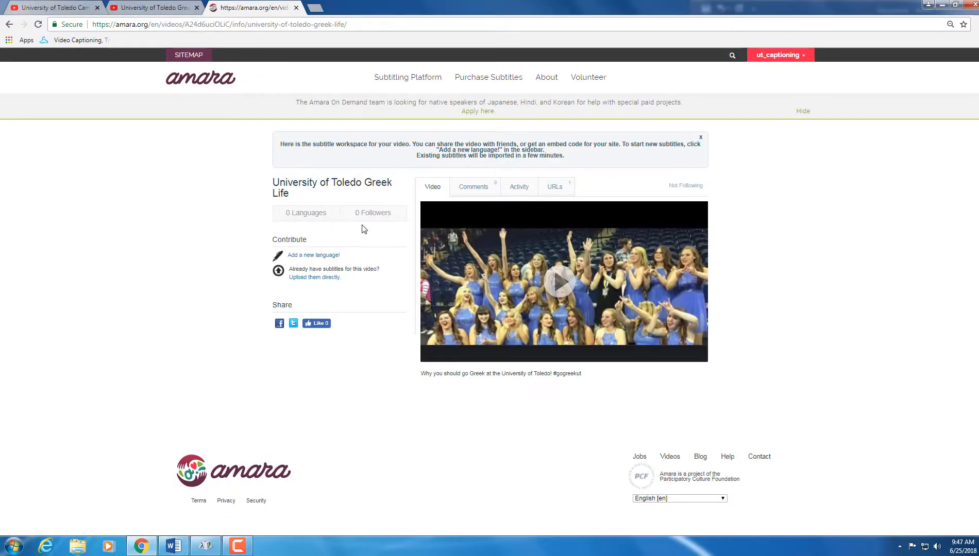
Step: Add a new language with English [en] as the video's language and open the subtitle editor
left_click(331, 259)
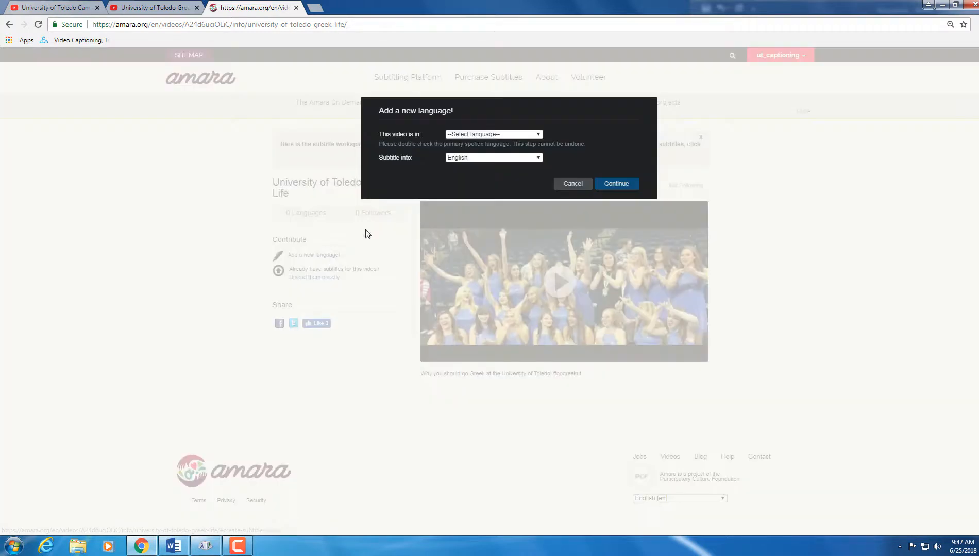
left_click(486, 134)
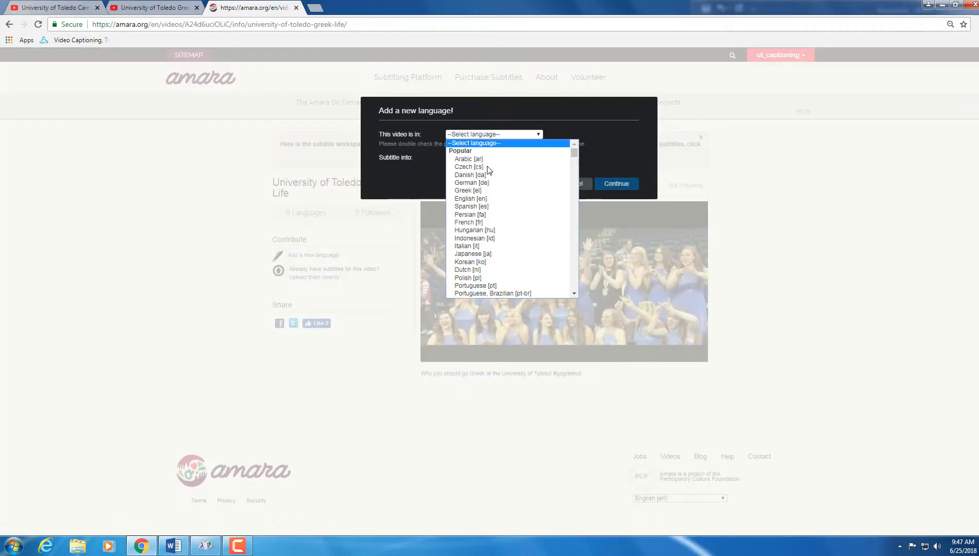
left_click(474, 200)
left_click(600, 185)
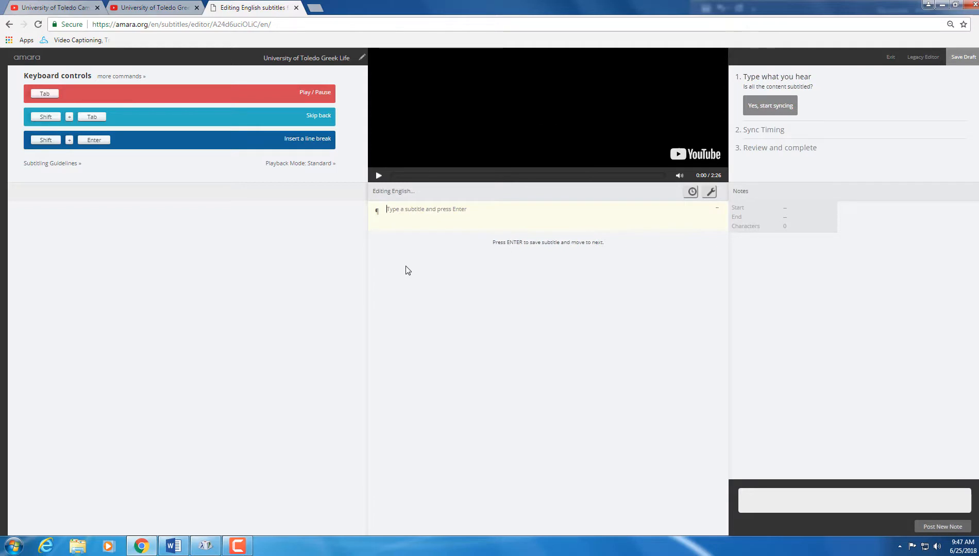
Step: Select the '♪ [Music Playing] ♪' line in the Word transcript
left_click(183, 545)
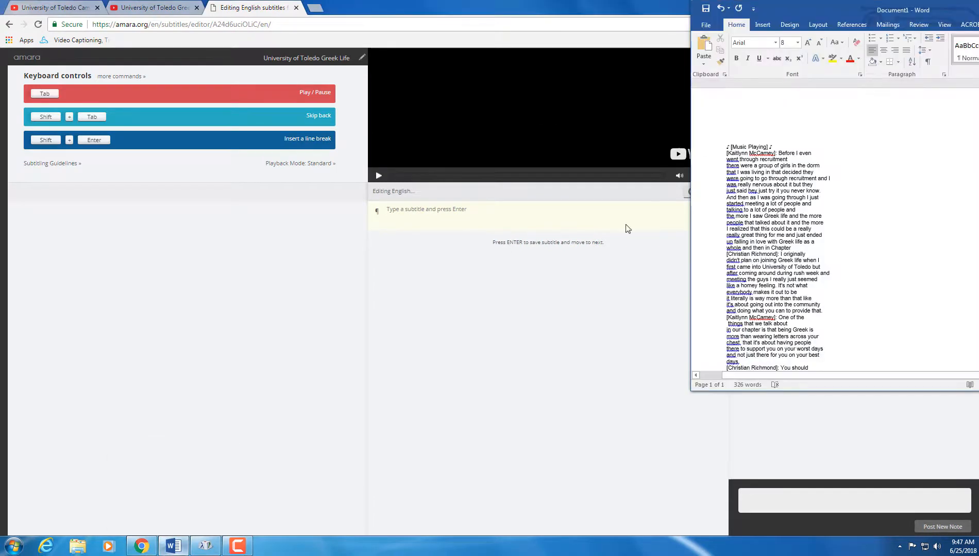
left_click_drag(775, 147, 720, 147)
left_click(827, 153)
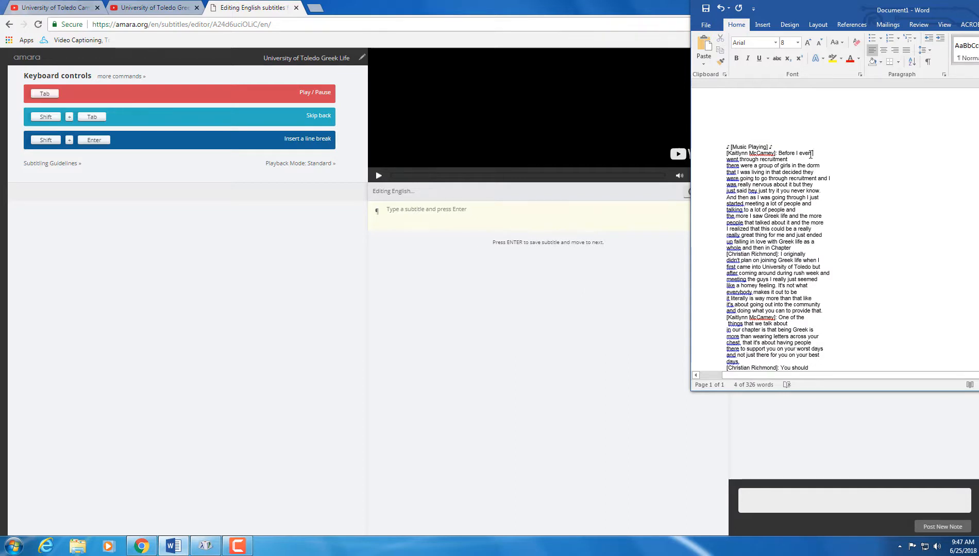
left_click(720, 147)
key("ctrl+c")
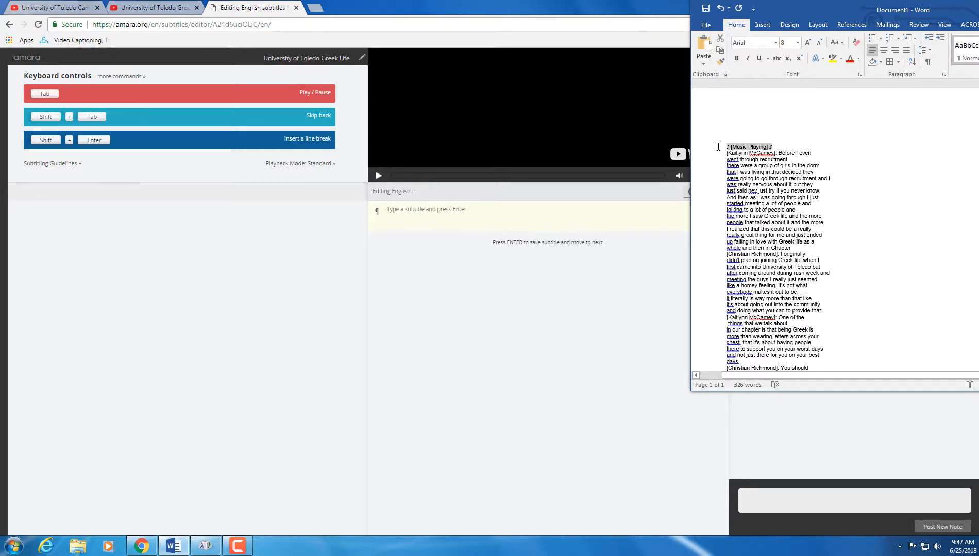
left_click(467, 217)
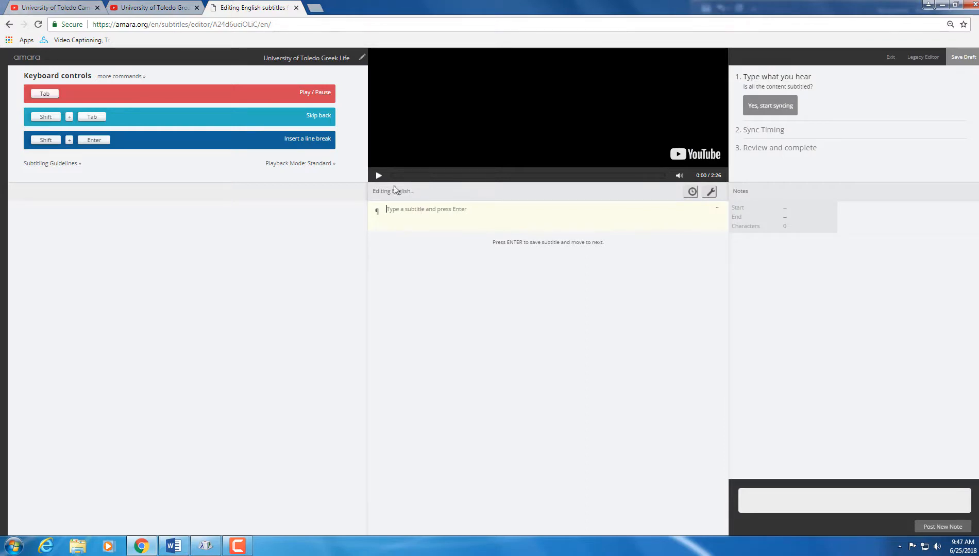
Step: Play the video and enter '♪ [Music Playing] ♪' as the first subtitle line, adding a line break
left_click(379, 176)
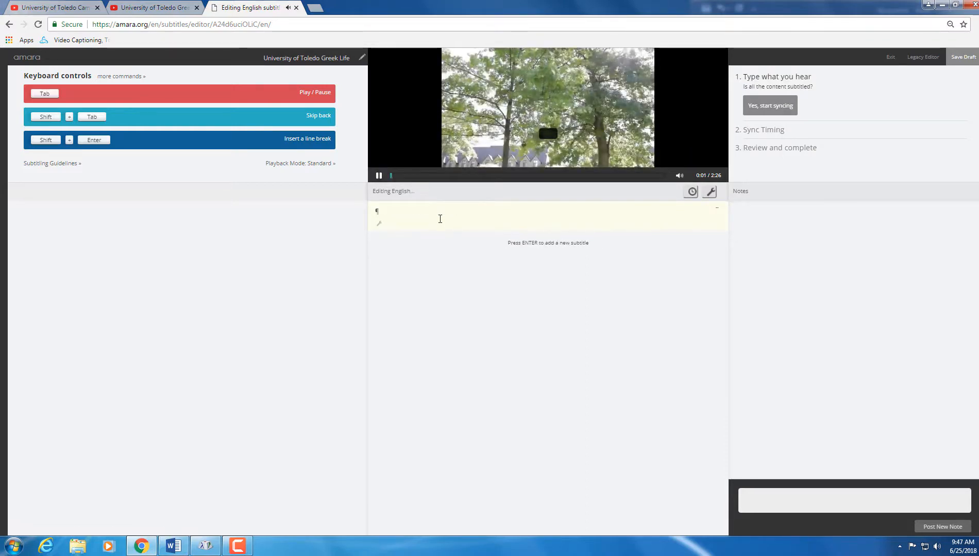
key("ctrl+v")
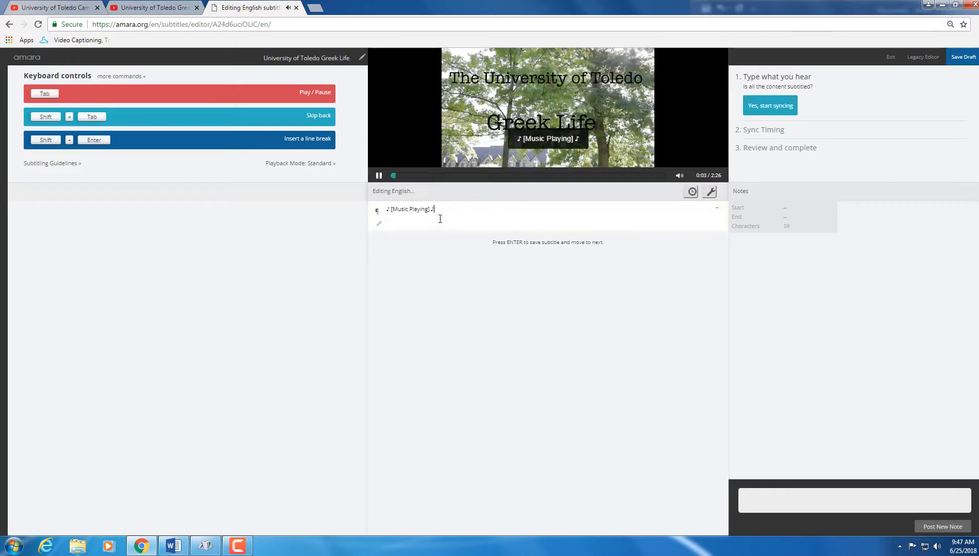
key("shift+Return")
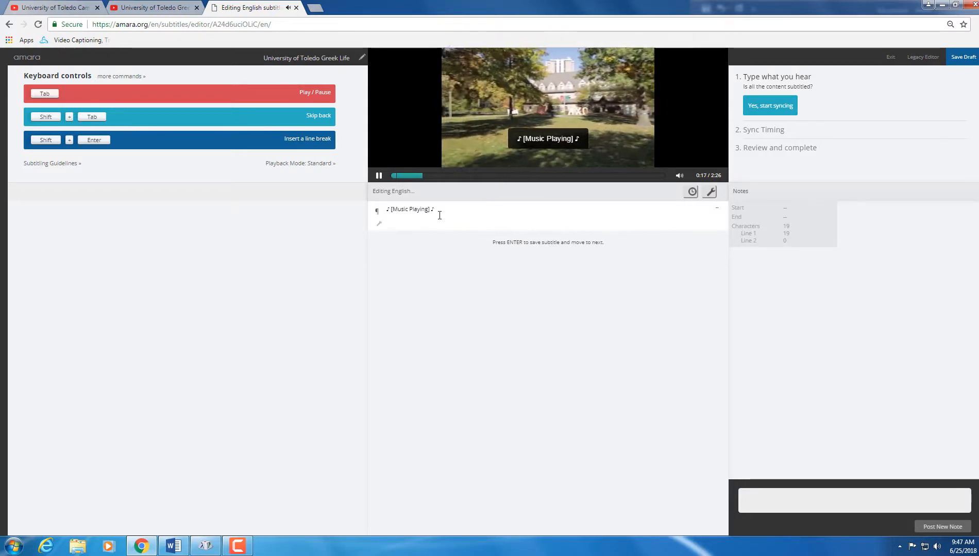
Step: Select the first speaker's name label in the Word transcript
left_click(183, 550)
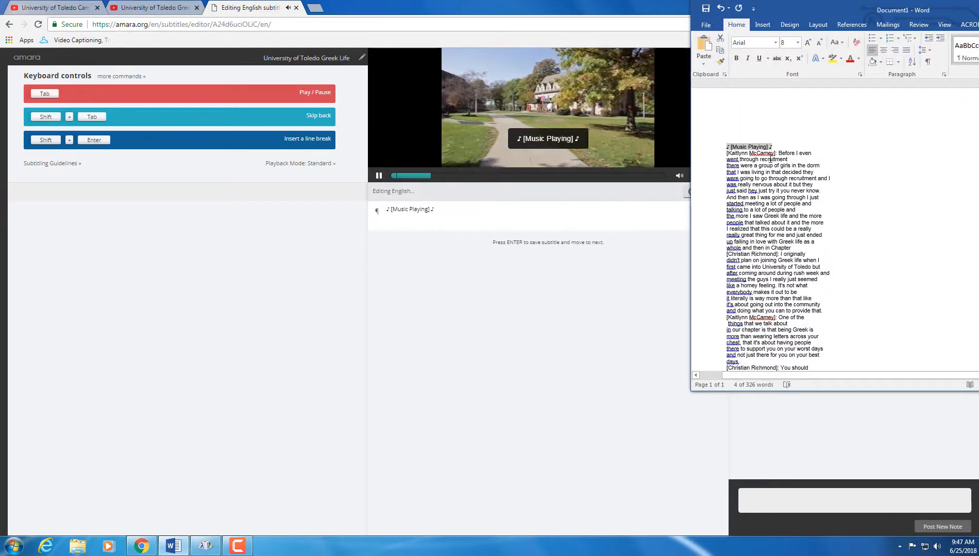
left_click_drag(777, 153, 726, 153)
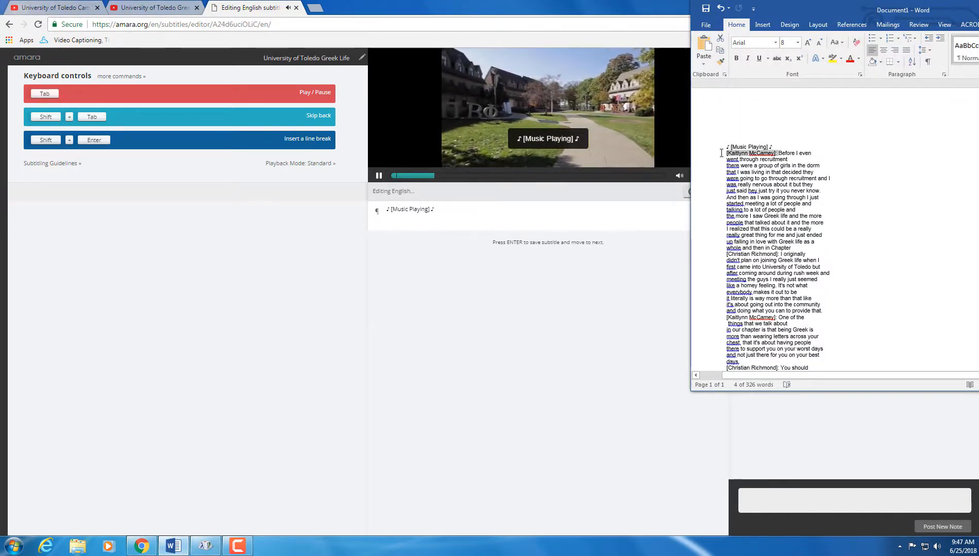
left_click(477, 221)
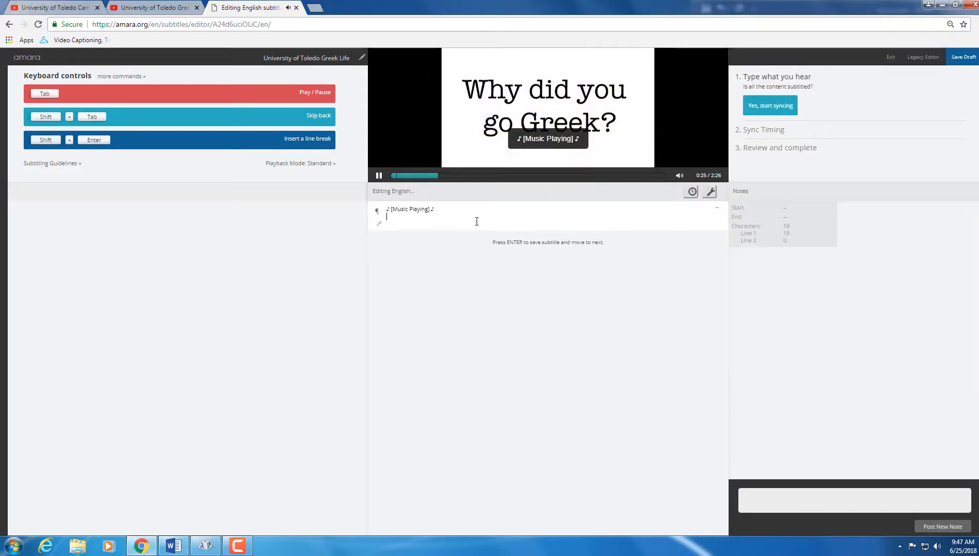
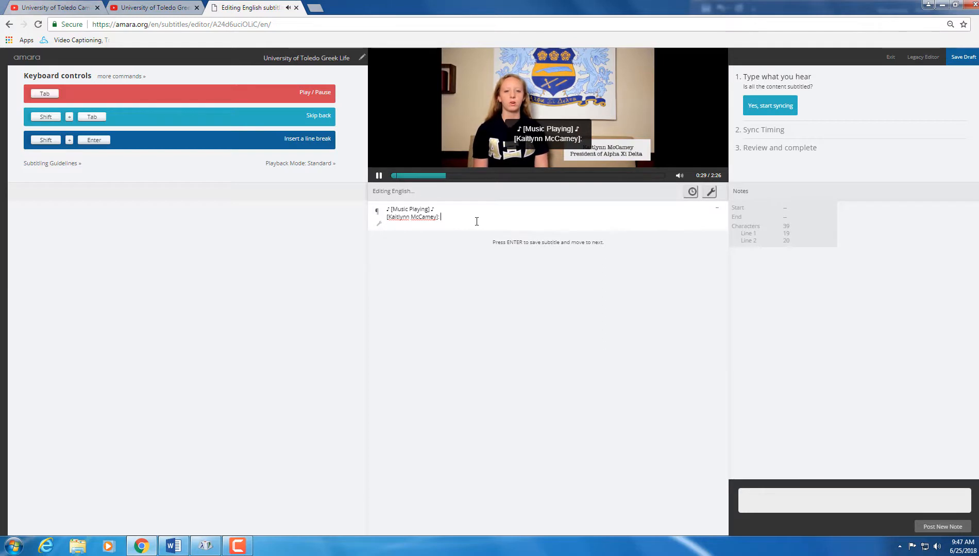
Step: Add the speaker label and 'Before i even', then type 'went through recruitment' in a new subtitle
key("Tab")
type("Be")
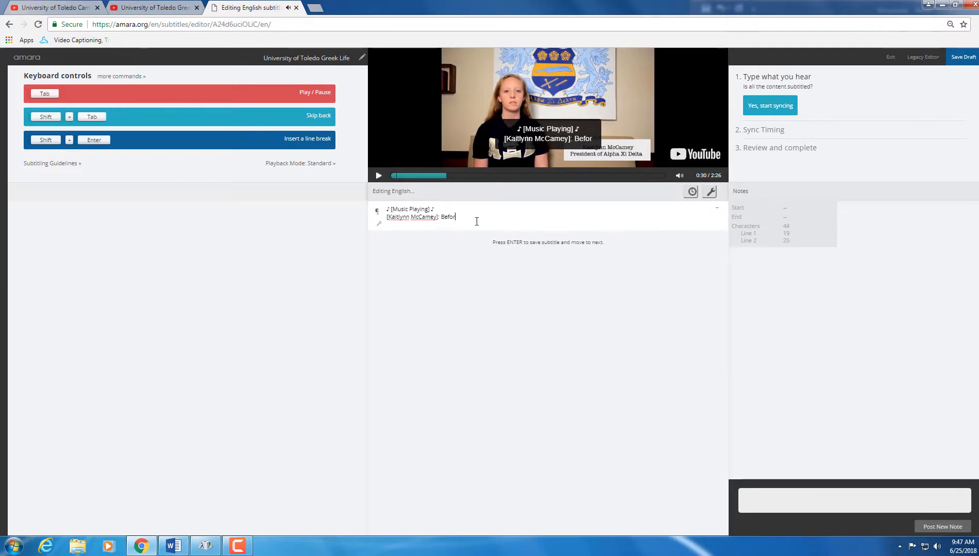
type("fore i even")
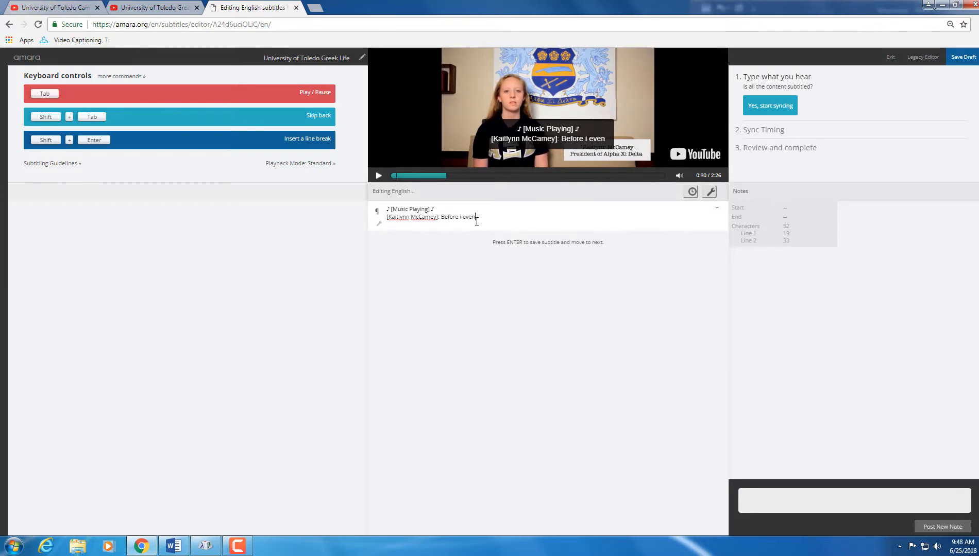
key("Return")
type("wen")
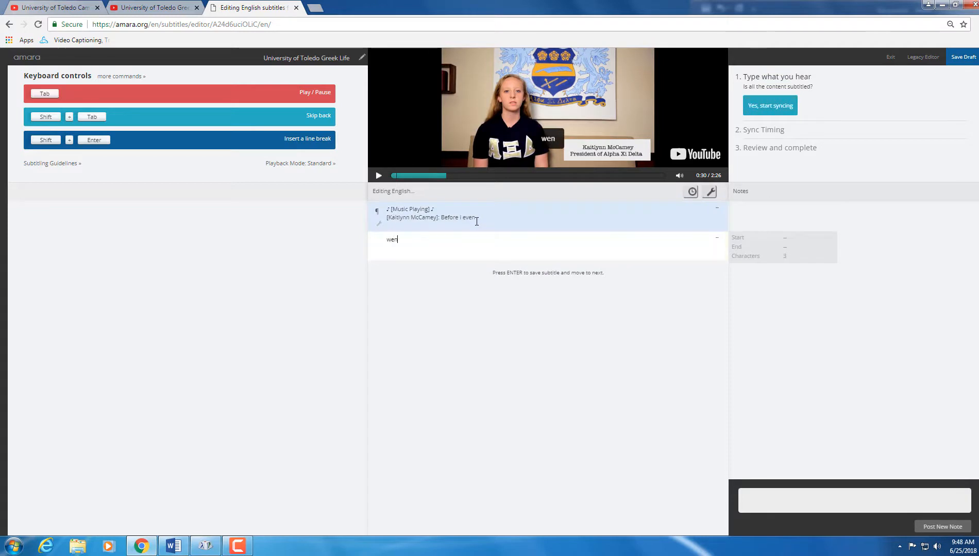
type("t throug")
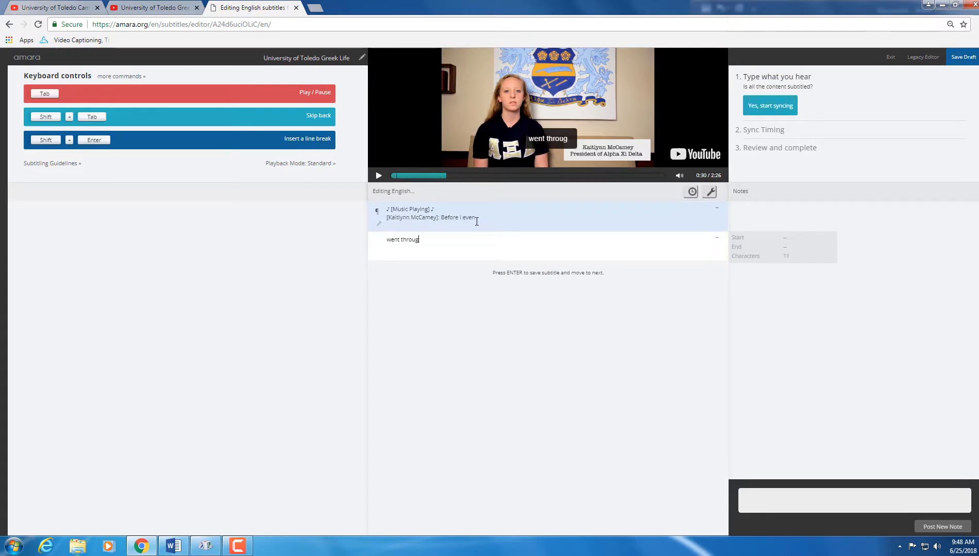
type("h recruitmment")
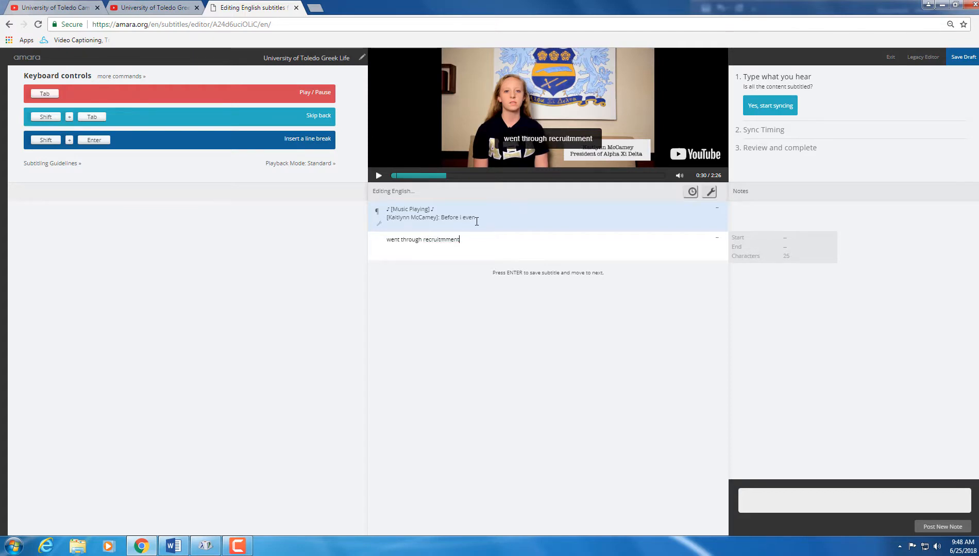
key("BackSpace")
key("BackSpace")
key("BackSpace")
key("BackSpace")
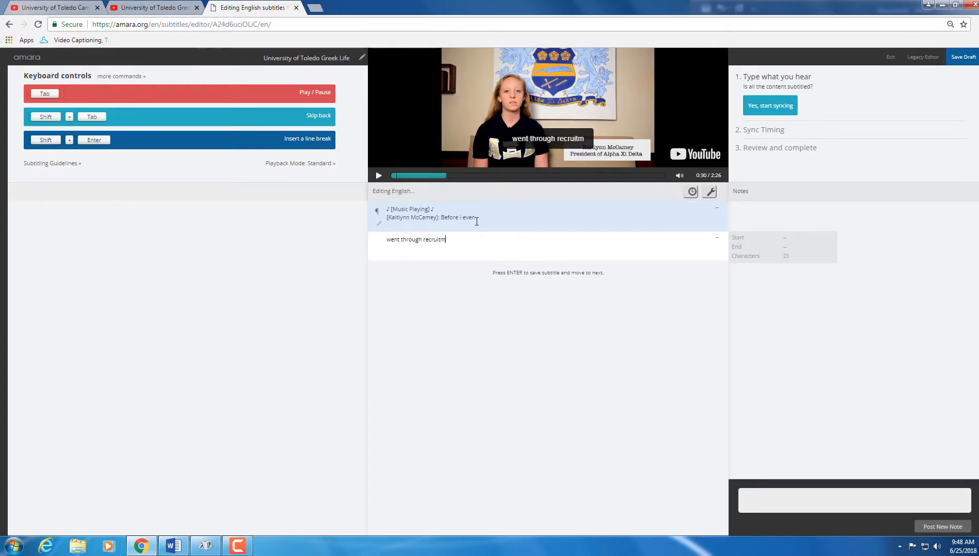
type("ent")
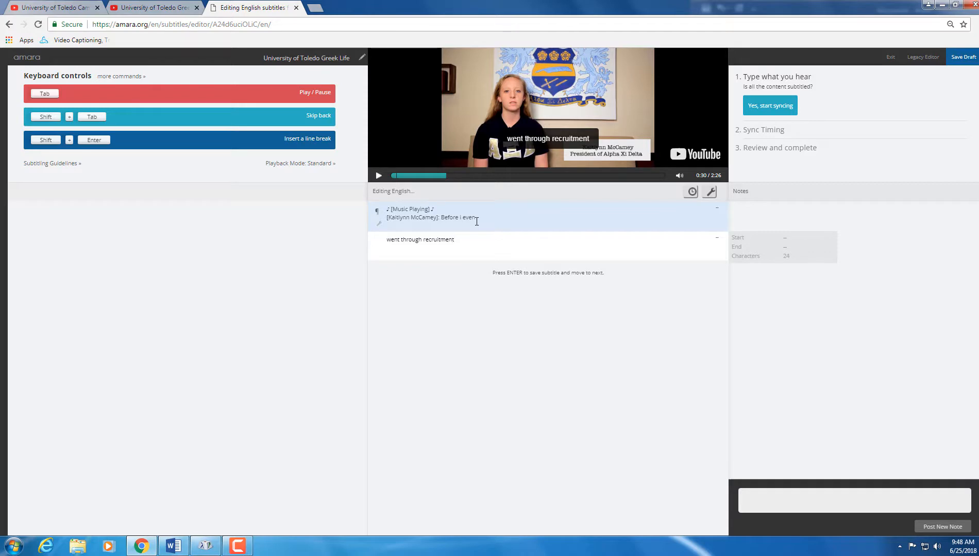
key("Tab")
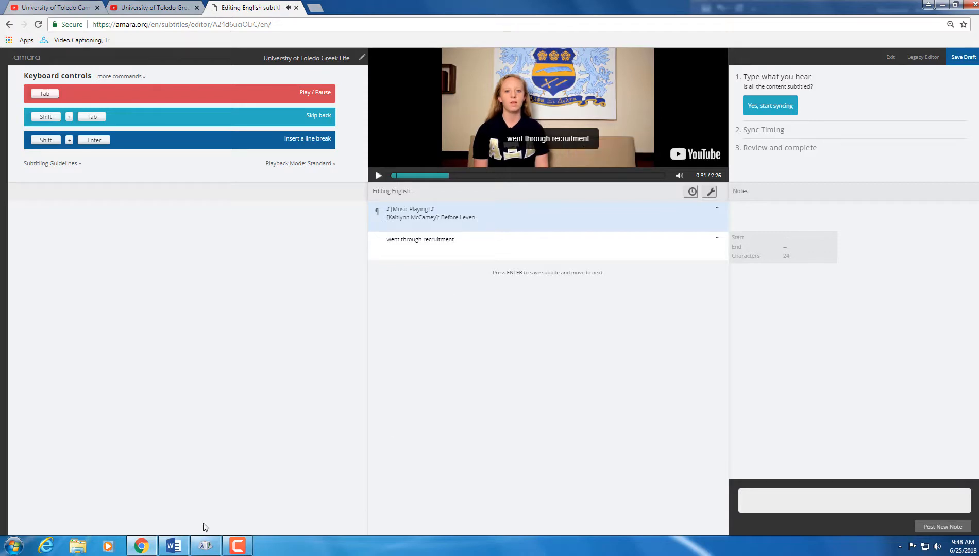
Step: Add the transcript line about girls in the dorm as the subtitle's second line
left_click(175, 547)
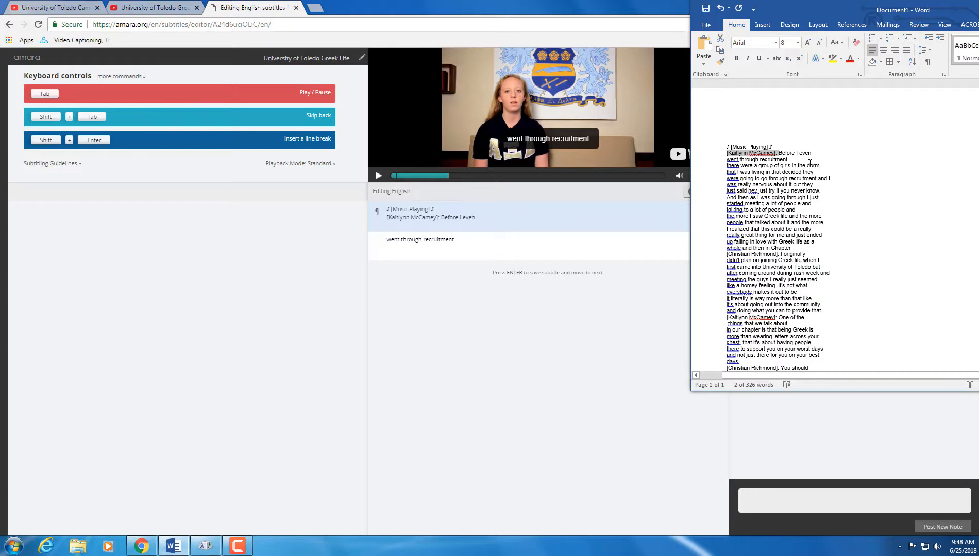
left_click_drag(823, 172, 700, 165)
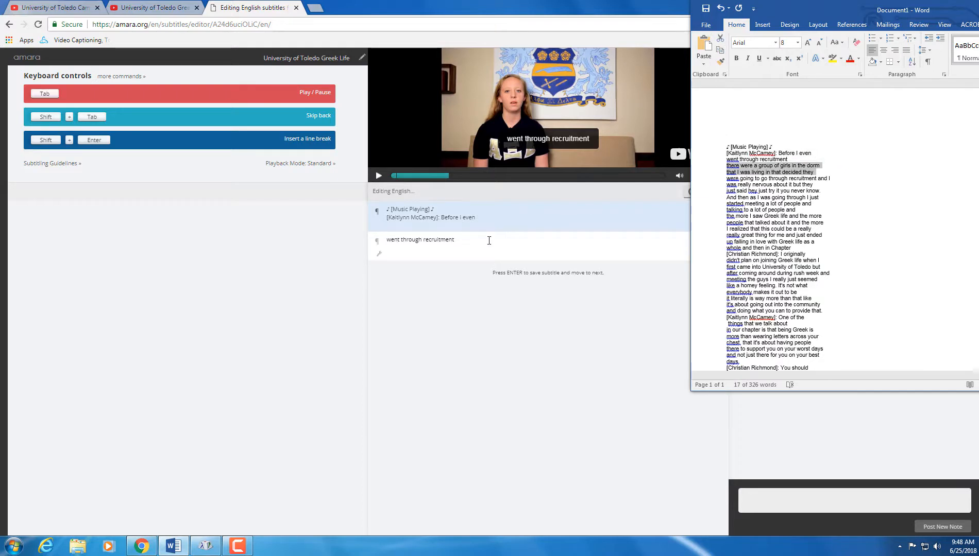
left_click(820, 189)
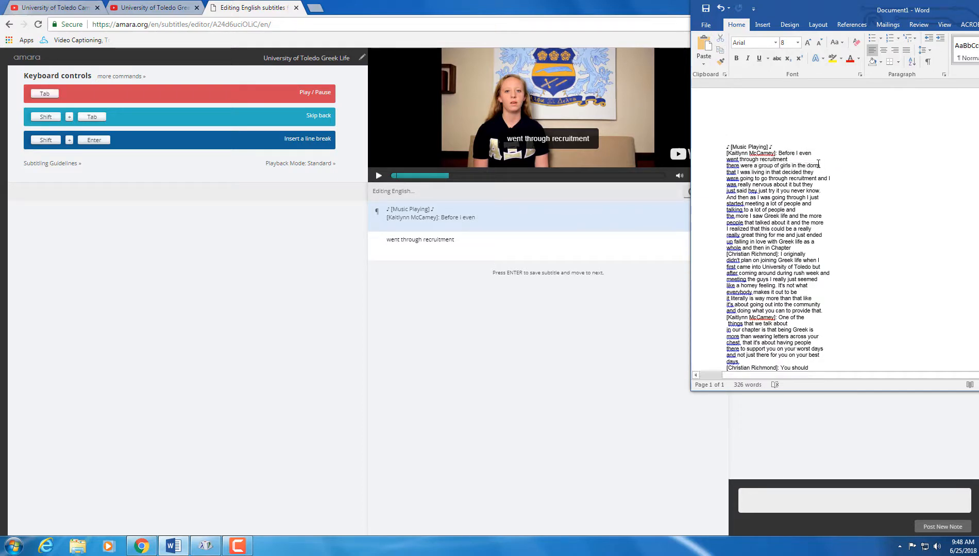
left_click_drag(819, 164, 723, 164)
key("ctrl+c")
left_click(513, 253)
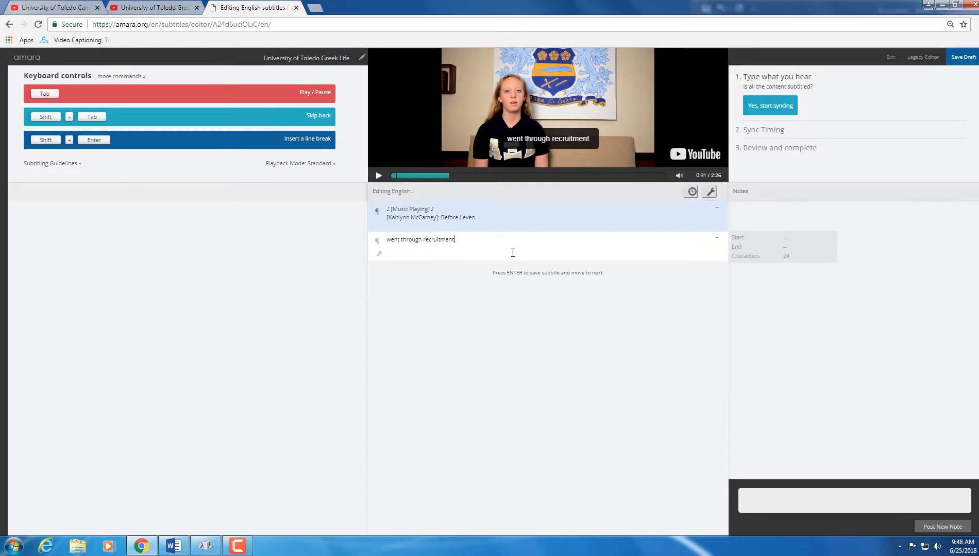
key("shift+Return")
key("ctrl+v")
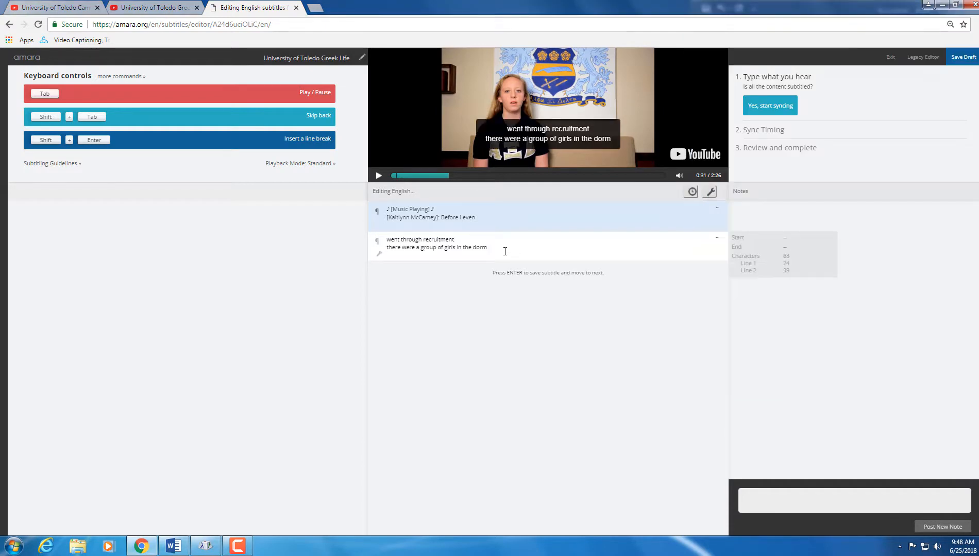
key("Return")
Step: Paste the next two transcript lines as a new subtitle
left_click(173, 547)
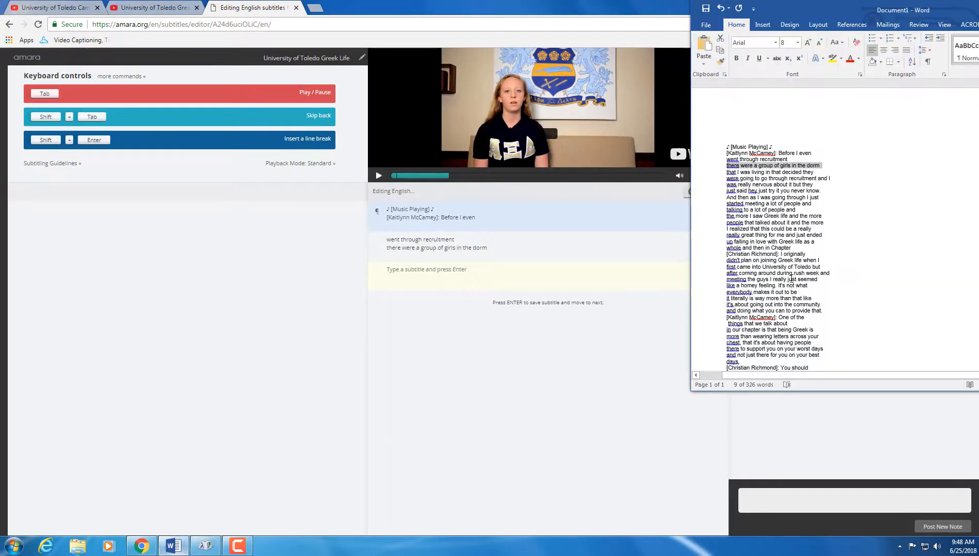
left_click_drag(837, 180, 726, 172)
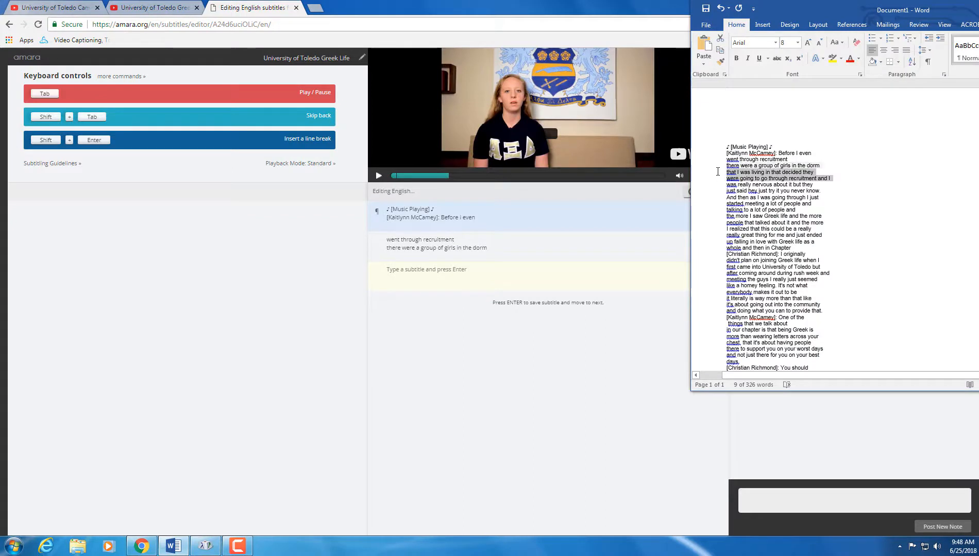
key("ctrl+c")
left_click(492, 270)
key("ctrl+v")
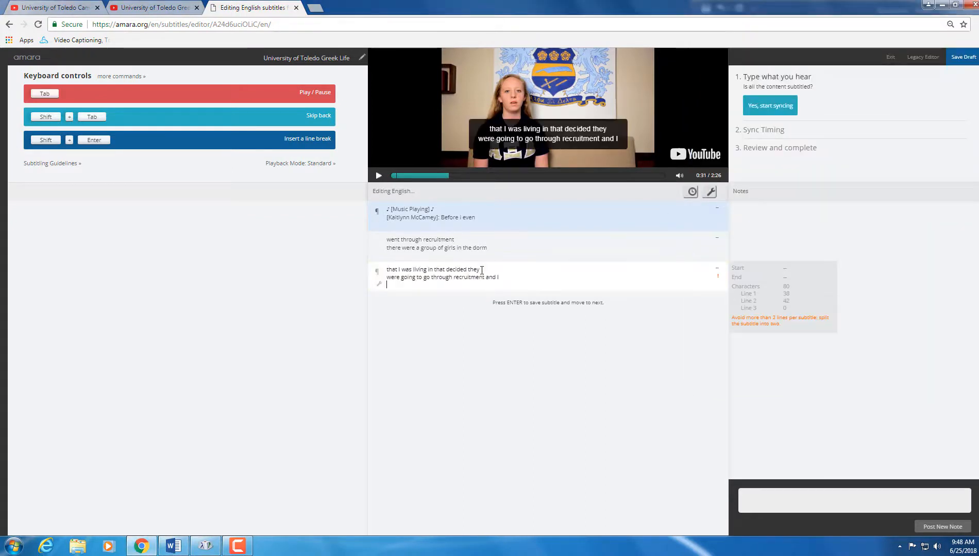
key("Return")
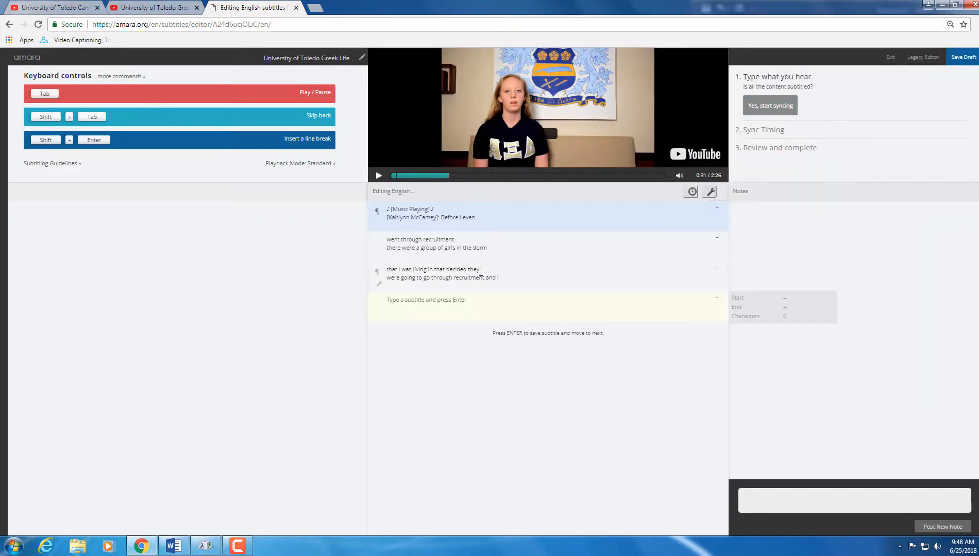
Step: Add the lines about being really nervous as a subtitle, trimming the extra empty line
left_click(173, 546)
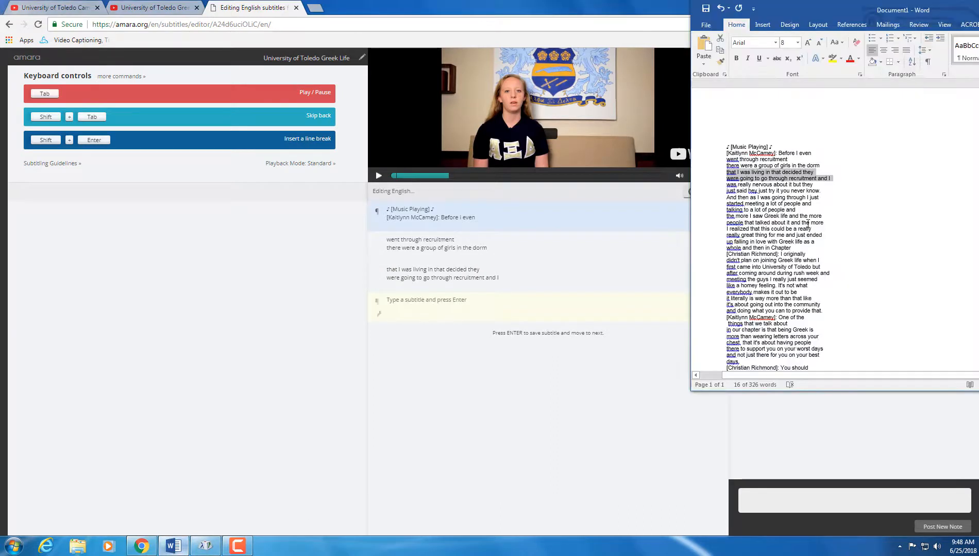
left_click_drag(825, 190, 728, 186)
key("ctrl+c")
left_click(428, 310)
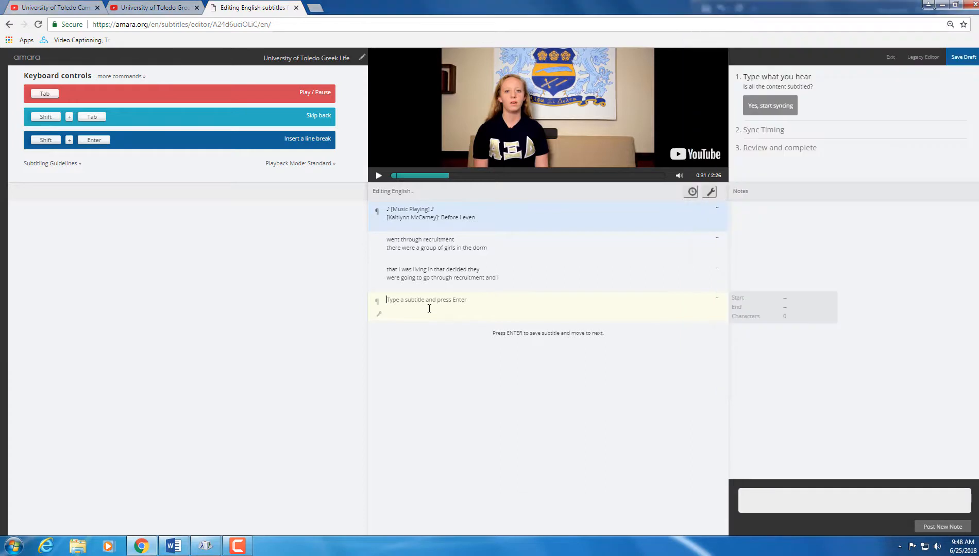
key("ctrl+v")
key("BackSpace")
key("Return")
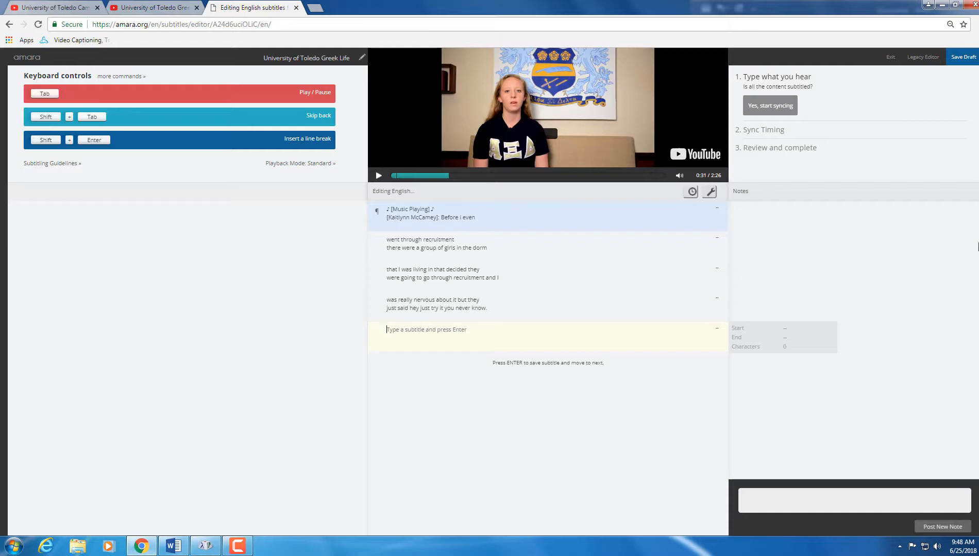
key("Escape")
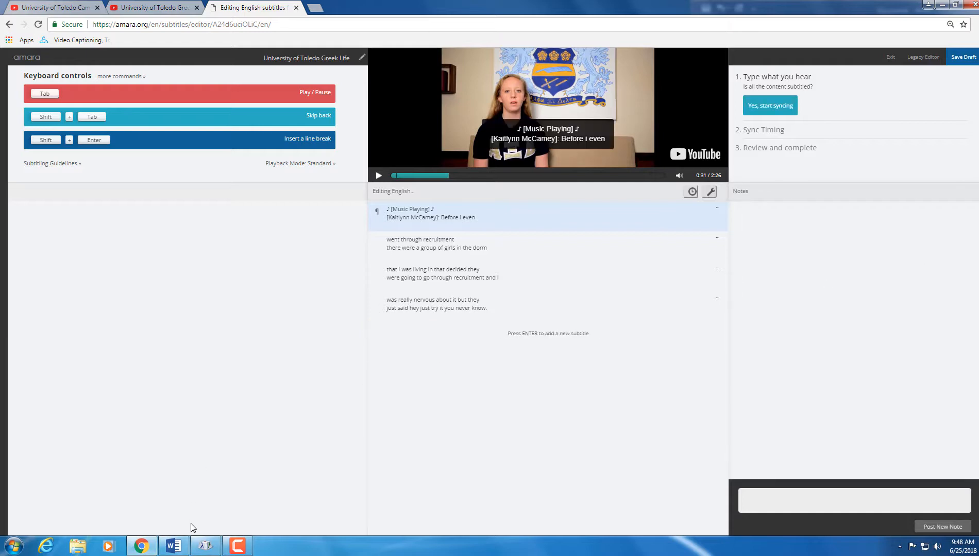
Step: Add the lines about meeting a lot of people as a new subtitle
left_click(173, 547)
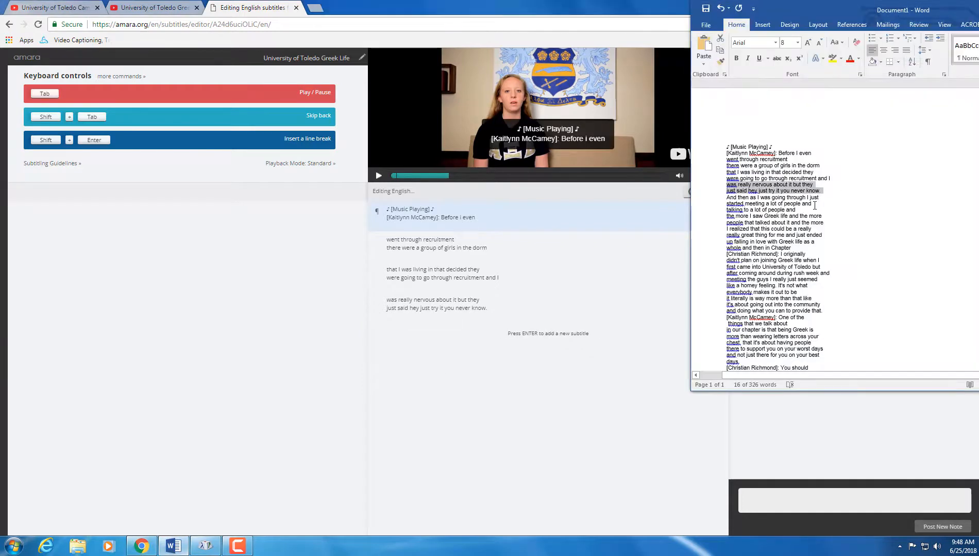
left_click_drag(814, 205, 716, 197)
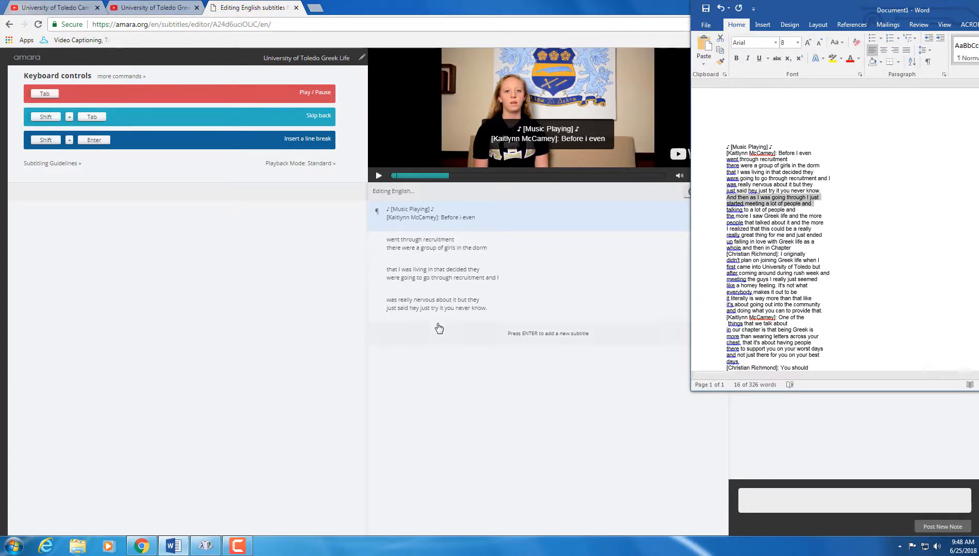
left_click(438, 329)
key("ctrl+v")
key("Return")
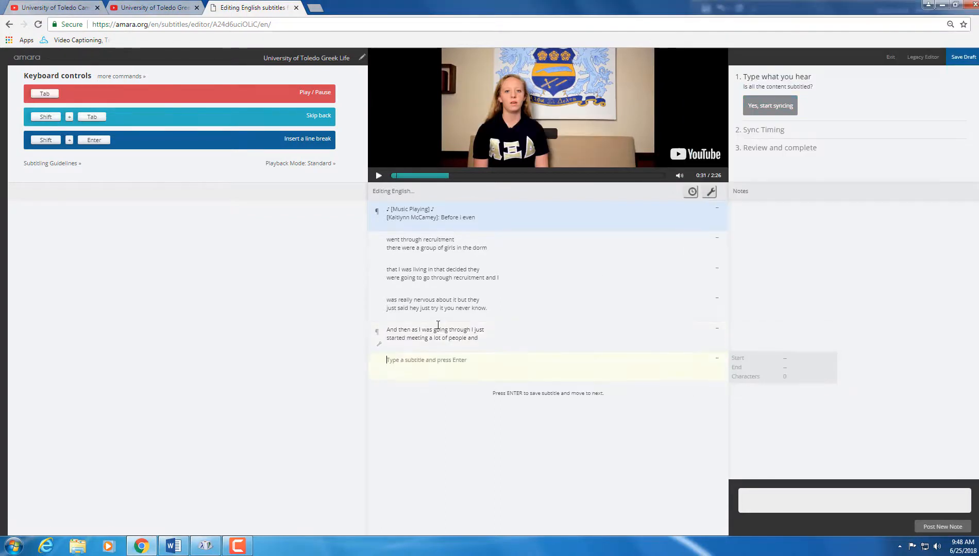
Step: Add the lines about seeing Greek life as a new subtitle
left_click(173, 547)
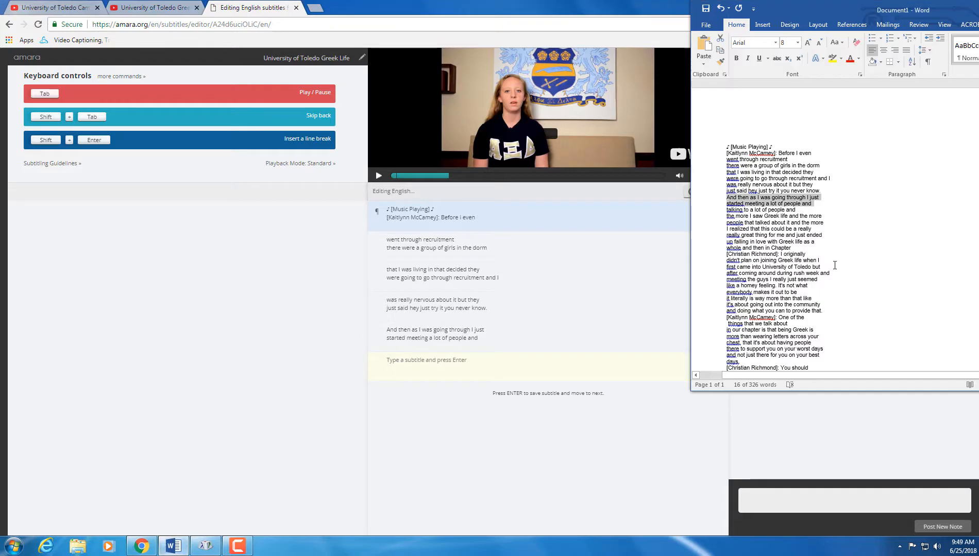
left_click_drag(828, 217, 722, 211)
key("ctrl+c")
left_click(488, 360)
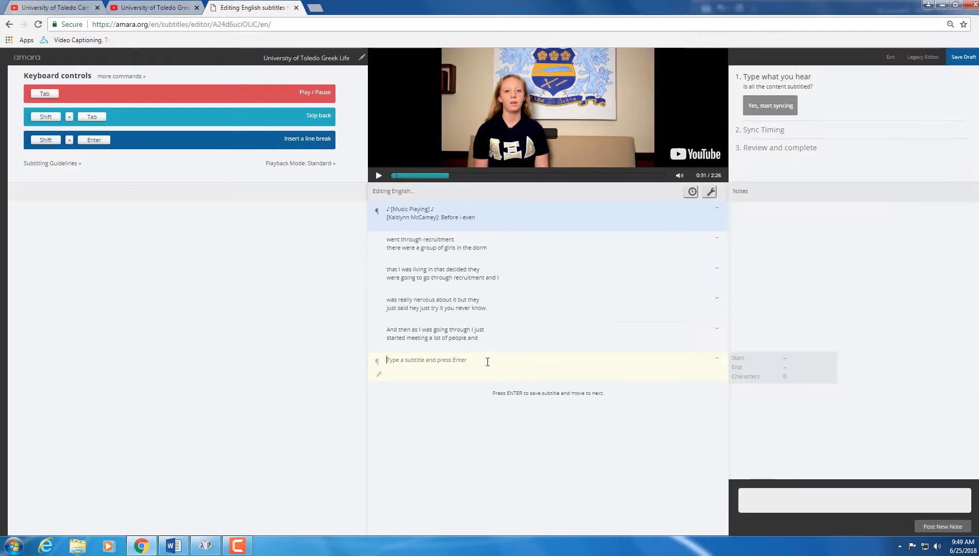
key("ctrl+v")
key("Return")
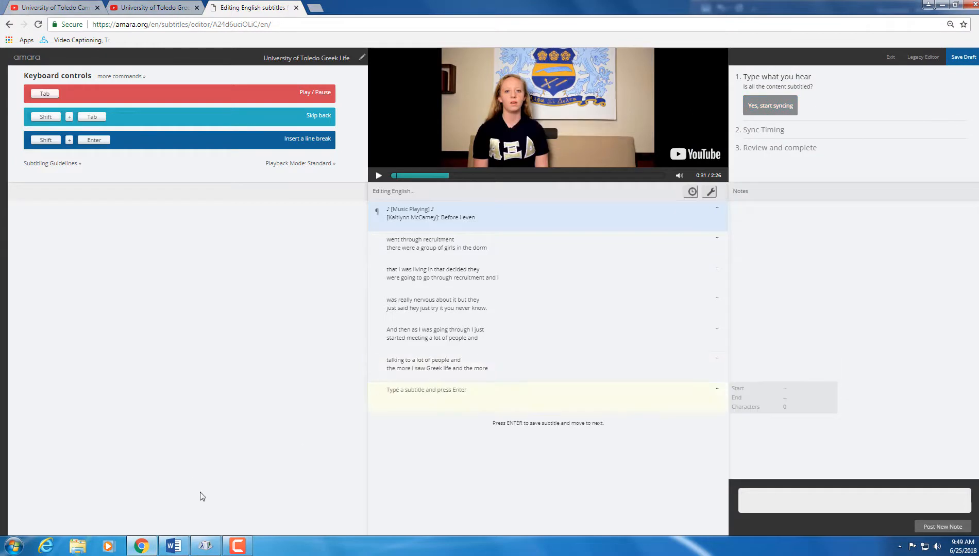
Step: Add the lines ending 'I realized that this could be a really' as a new subtitle
left_click(173, 547)
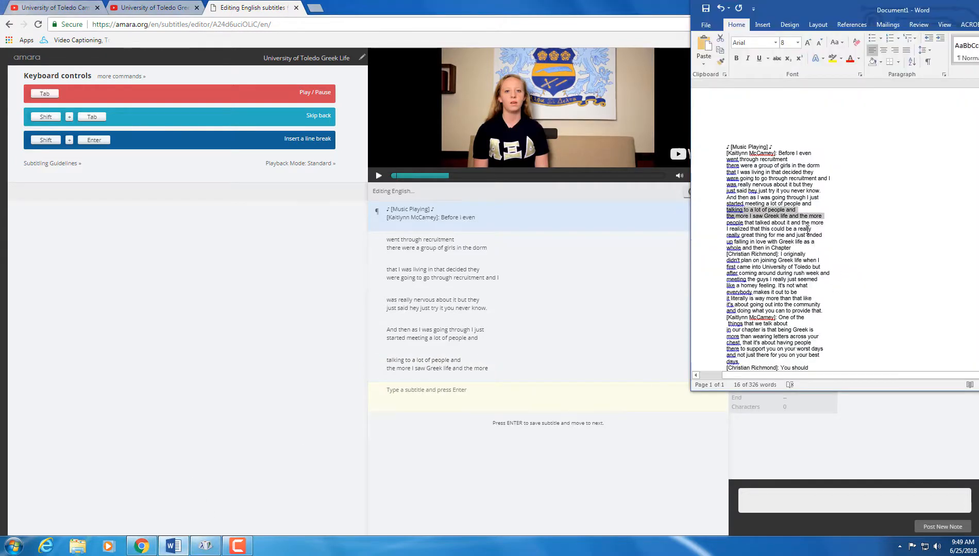
left_click_drag(819, 229, 727, 222)
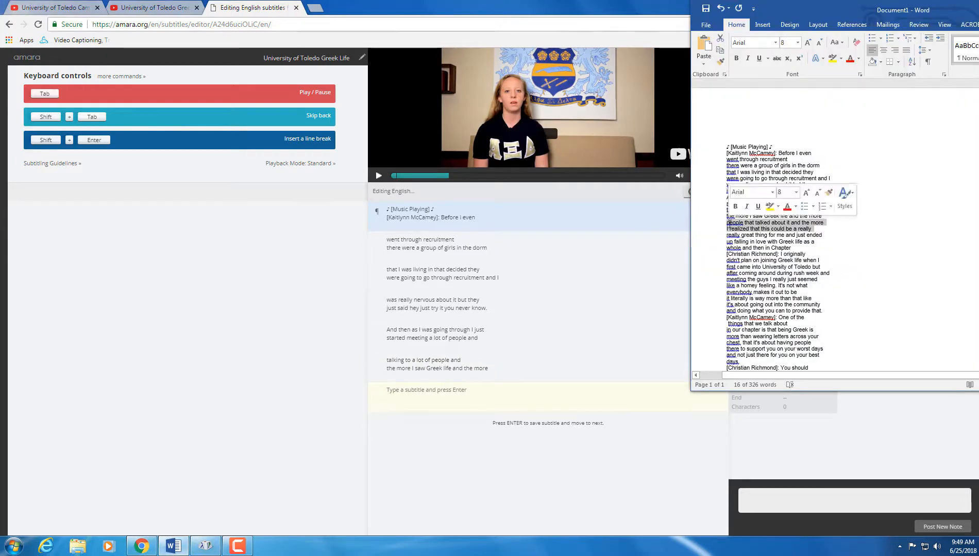
key("ctrl+c")
left_click(479, 390)
key("ctrl+v")
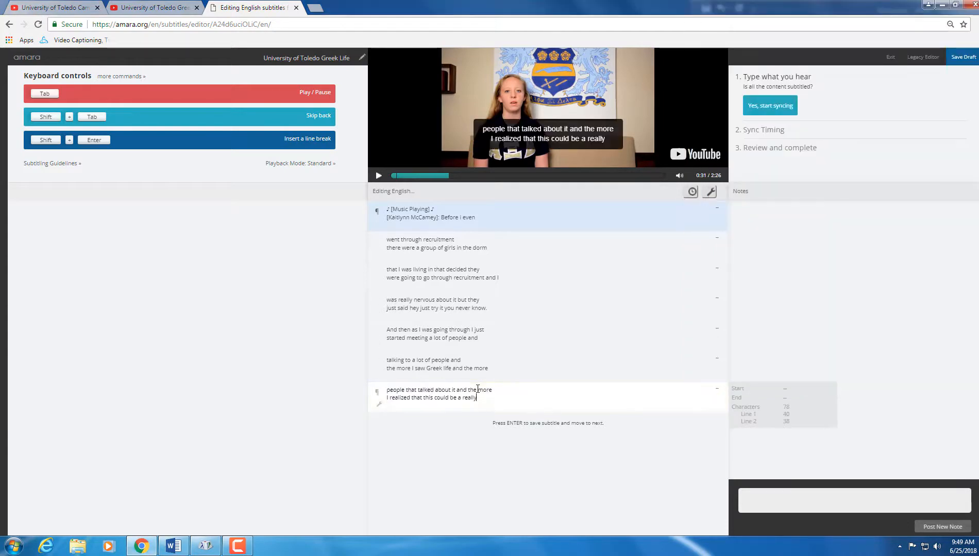
key("Return")
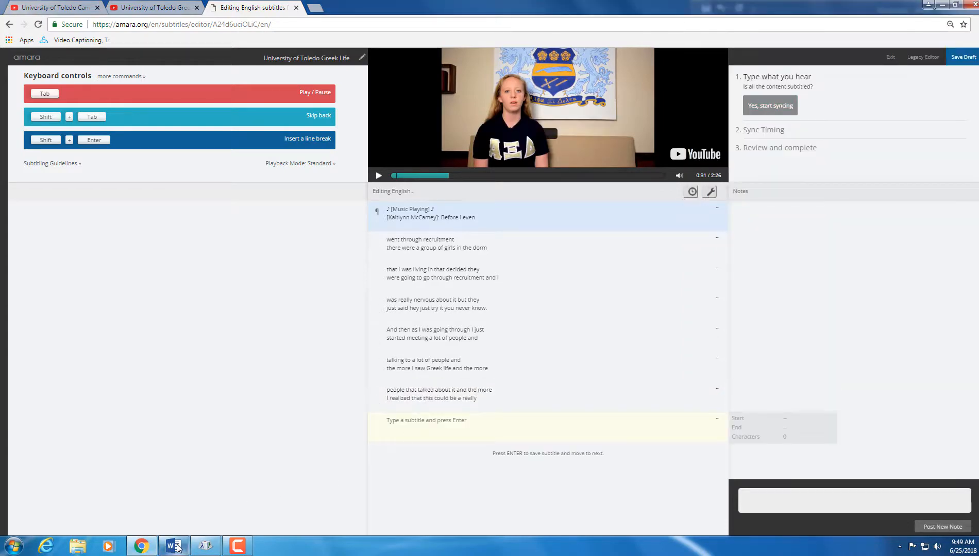
left_click(173, 545)
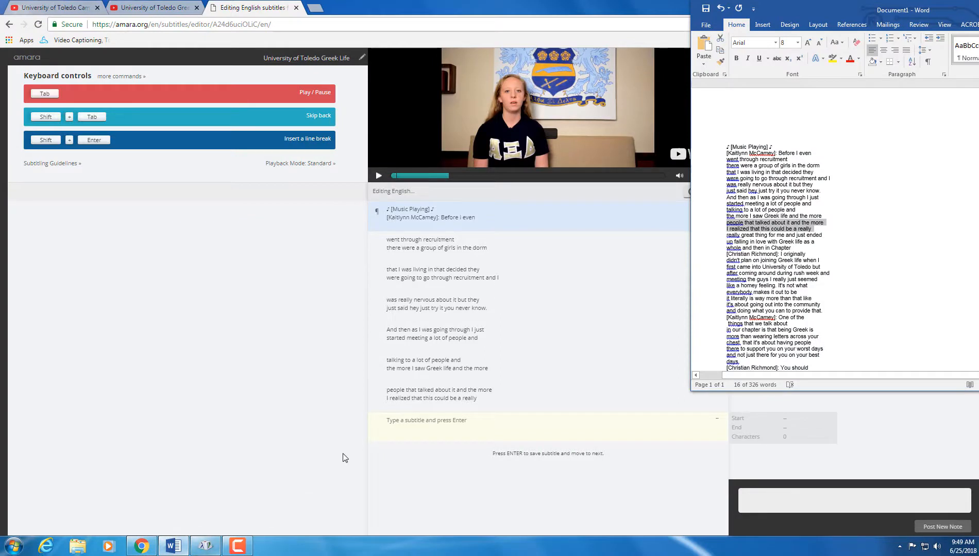
Step: Type 'really great thing for me and just ended' into the new subtitle while the video plays
left_click(449, 421)
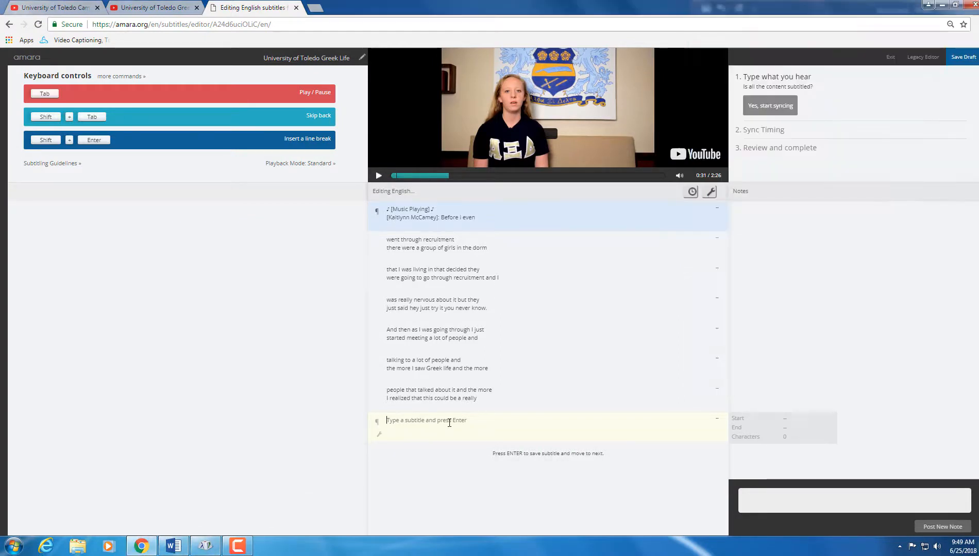
type("really")
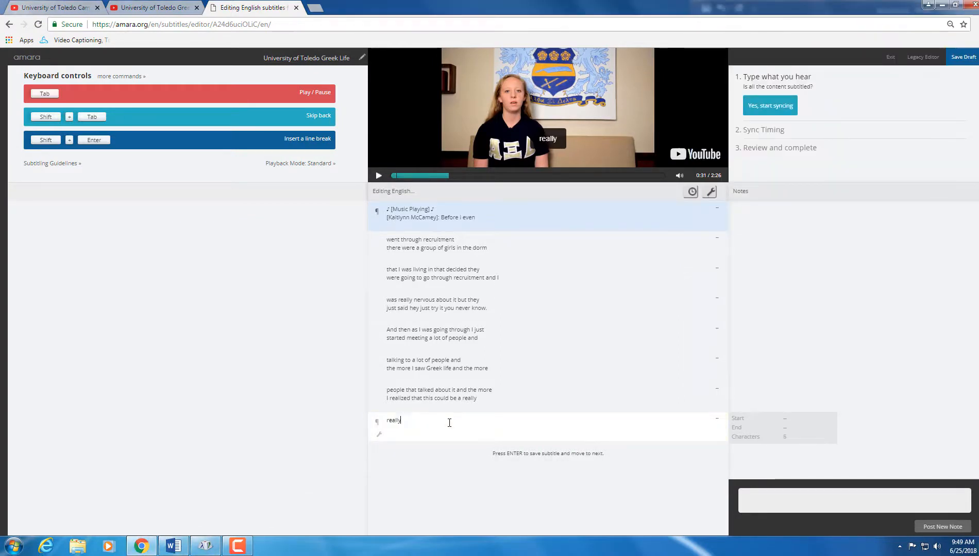
key("Tab")
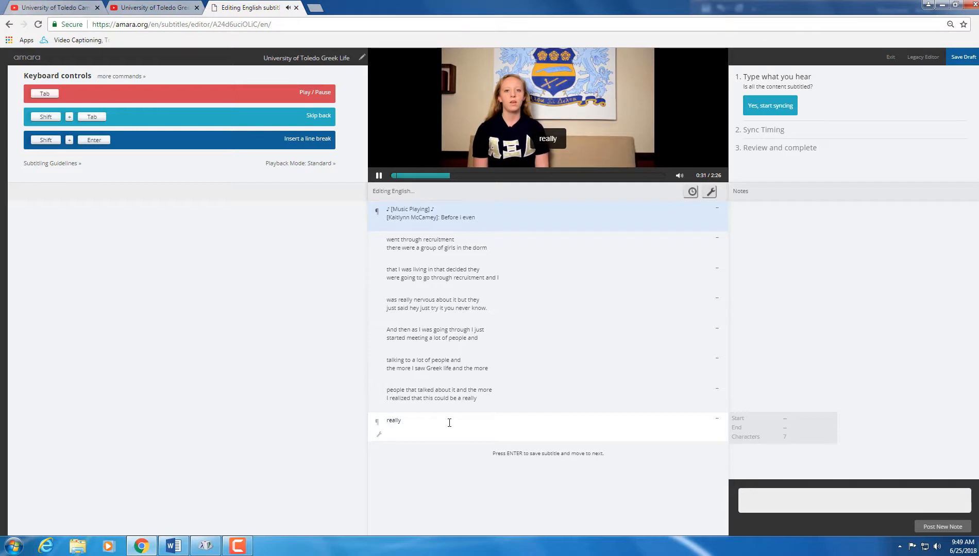
type("great thin")
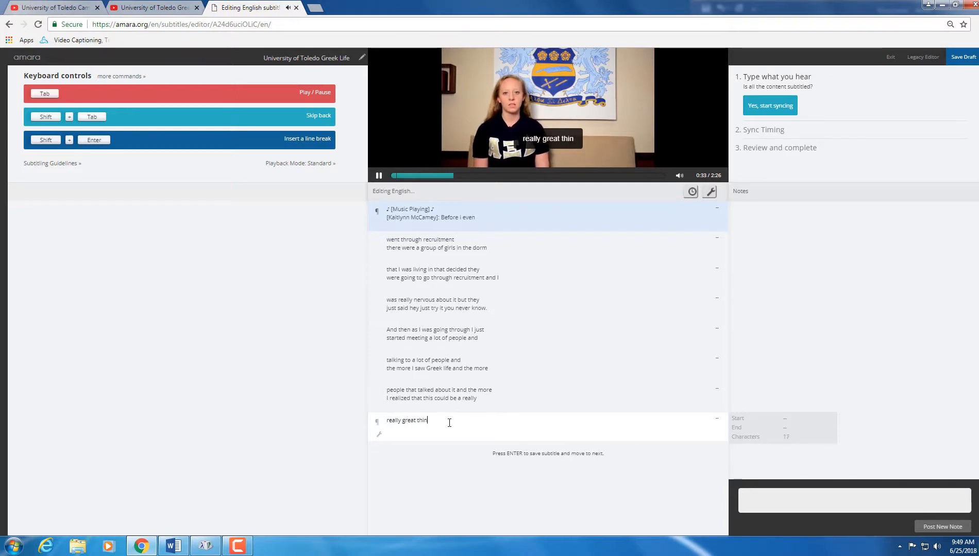
type("g for me")
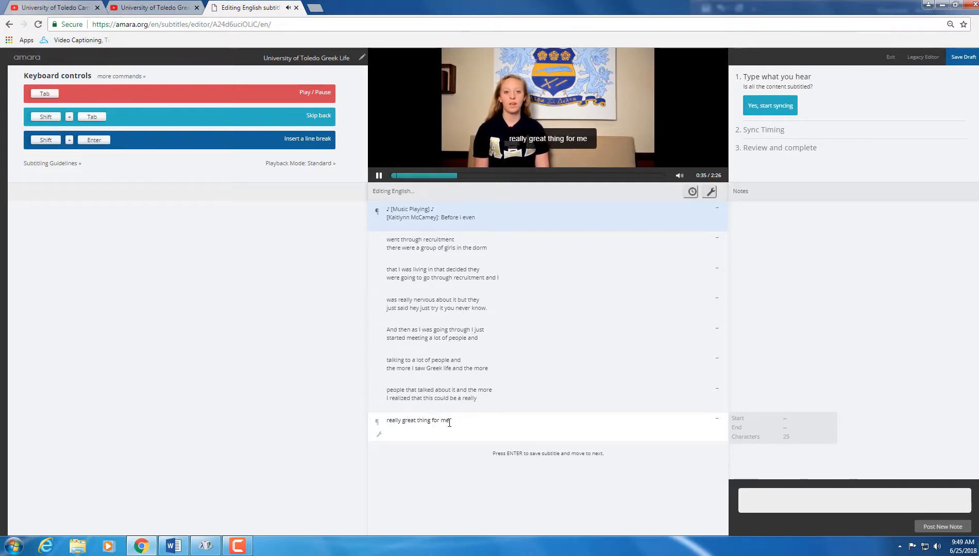
left_click(175, 548)
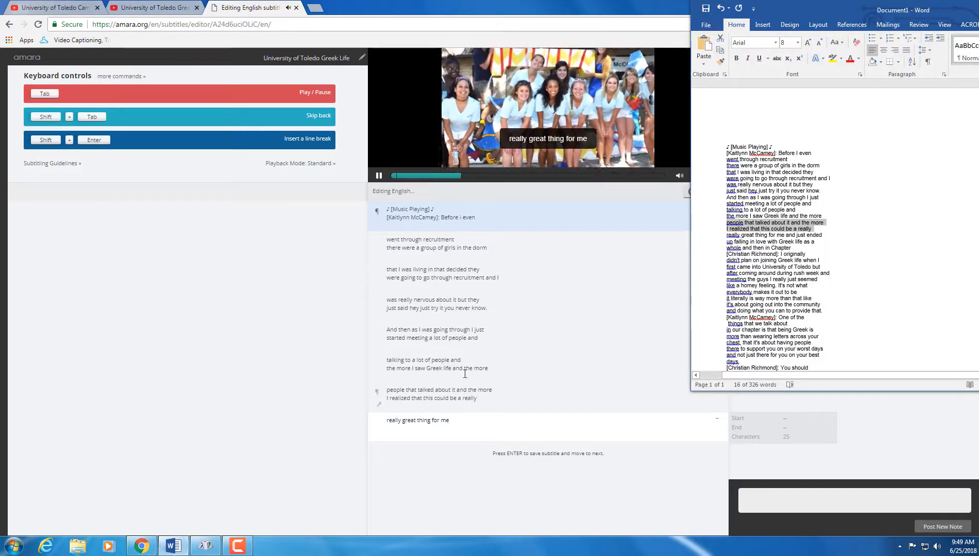
left_click(491, 428)
type("and jus")
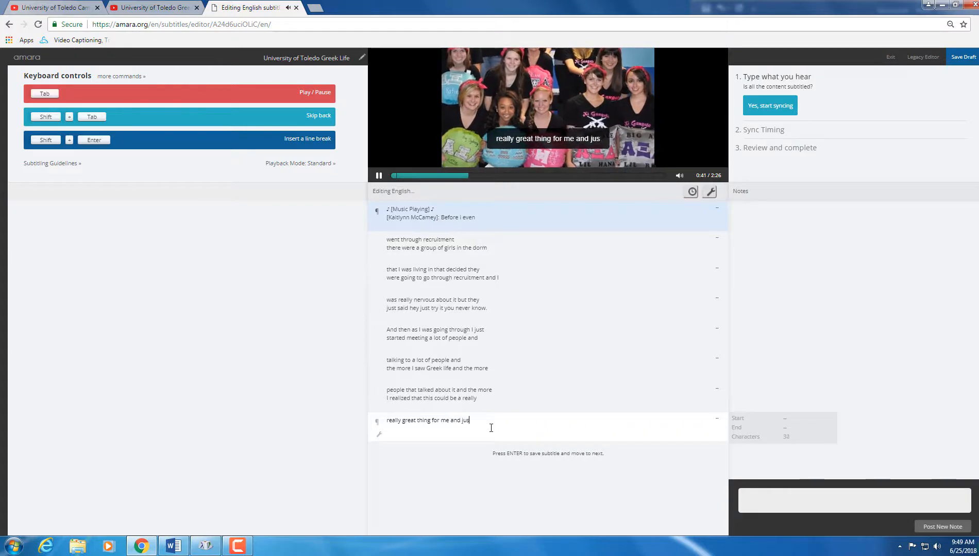
type("t ended")
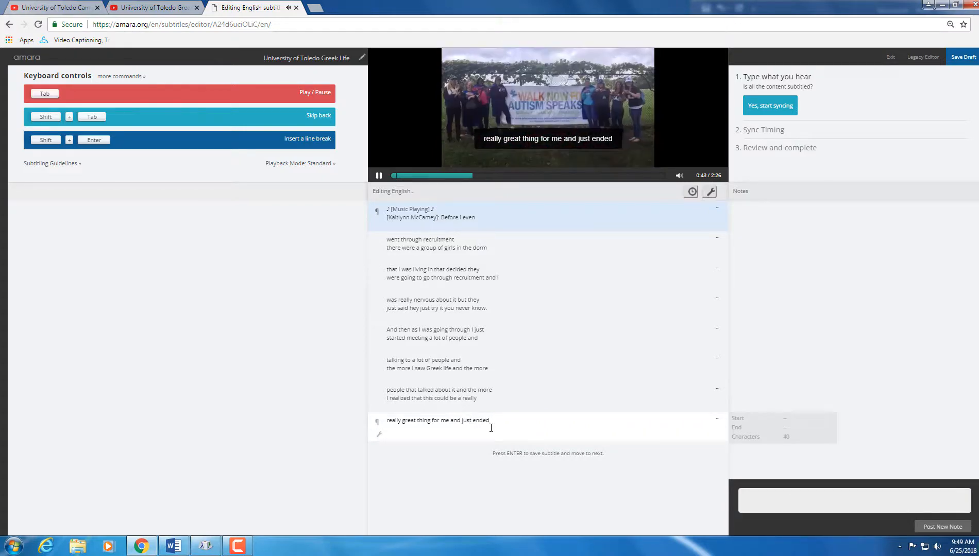
Step: Start a second subtitle line reading 'up falling in'
key("shift+Return")
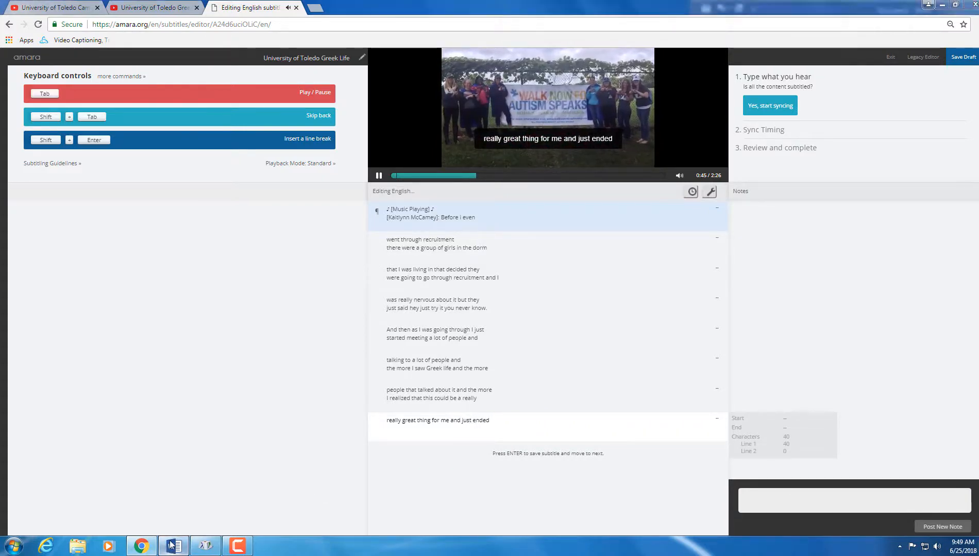
left_click(173, 545)
left_click(173, 545)
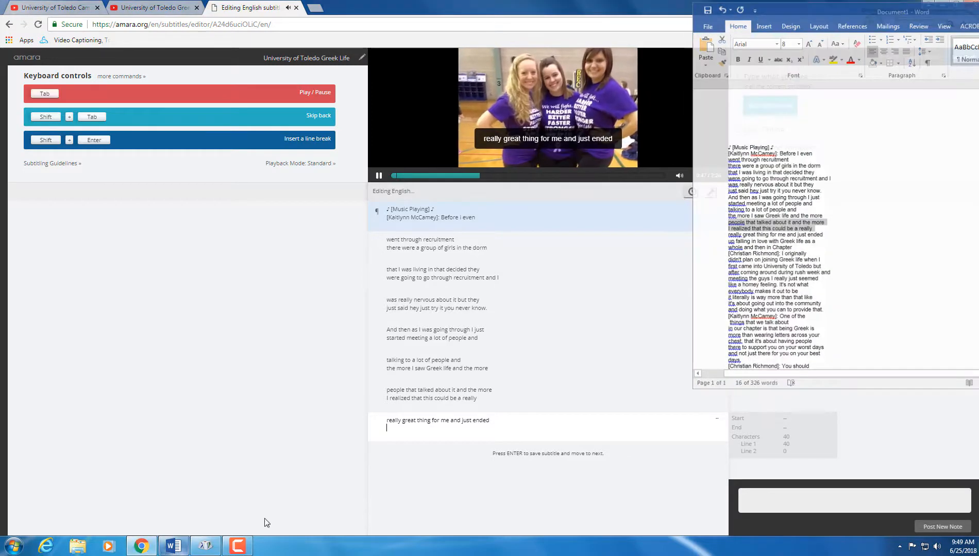
type("u")
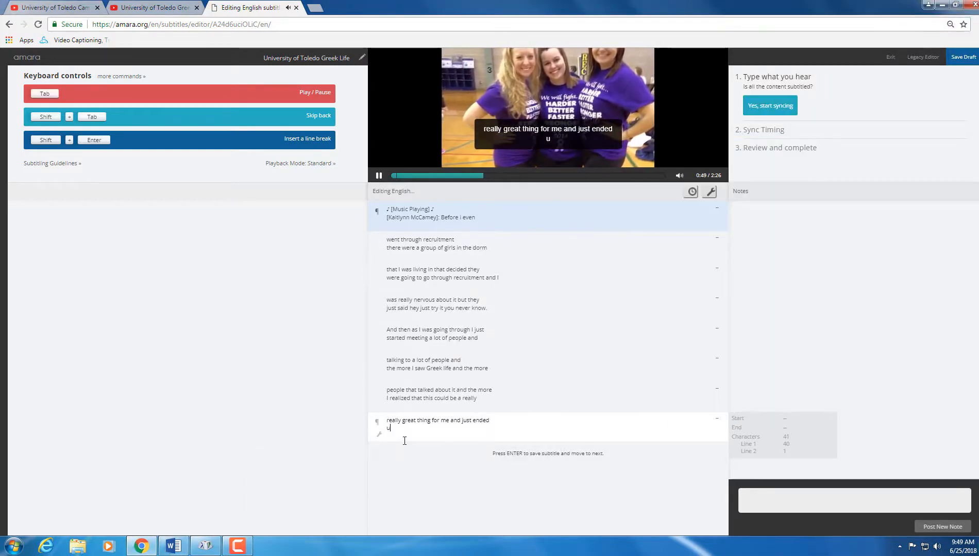
type("p falling i")
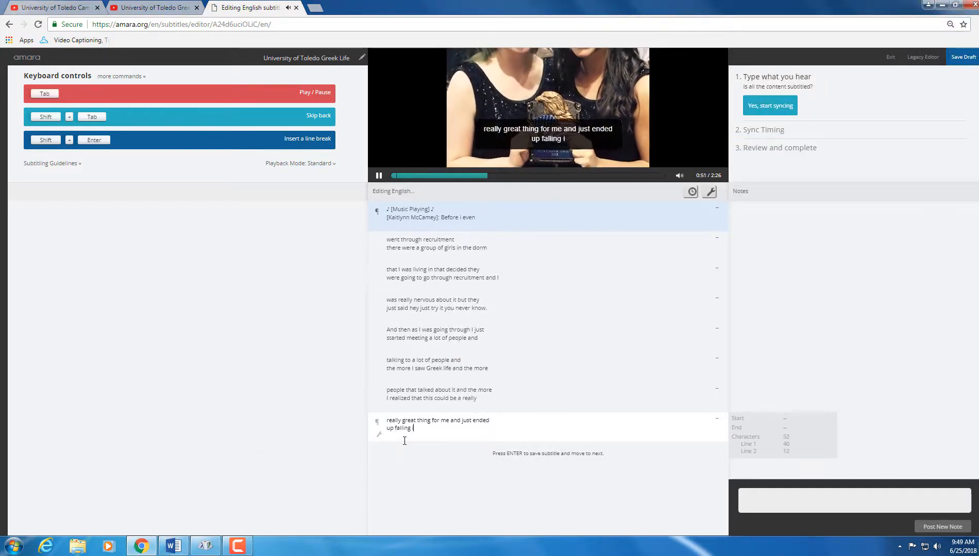
type("n love")
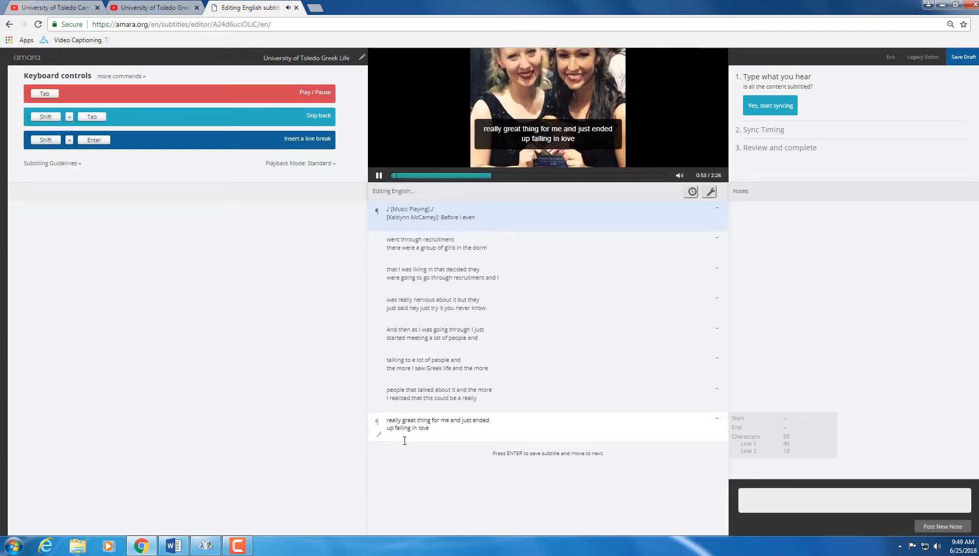
left_click(173, 545)
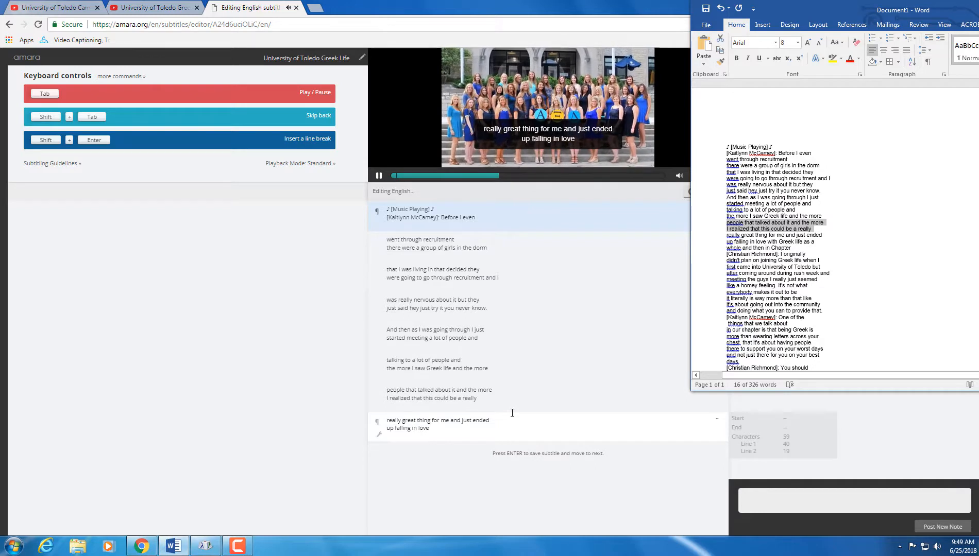
Step: Undo the accidental transcript indent, then complete and save the 'up falling in love' subtitle
key("Tab")
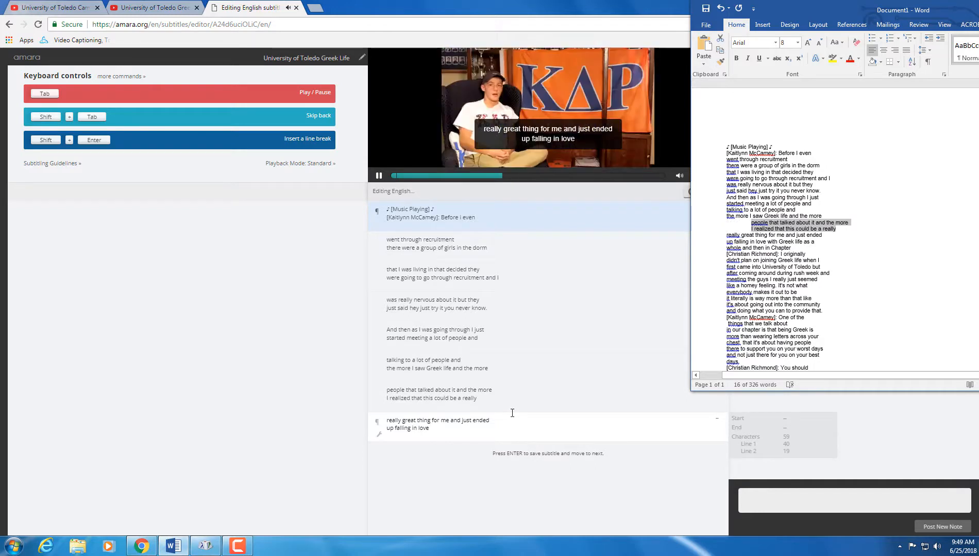
key("ctrl+z")
left_click(379, 177)
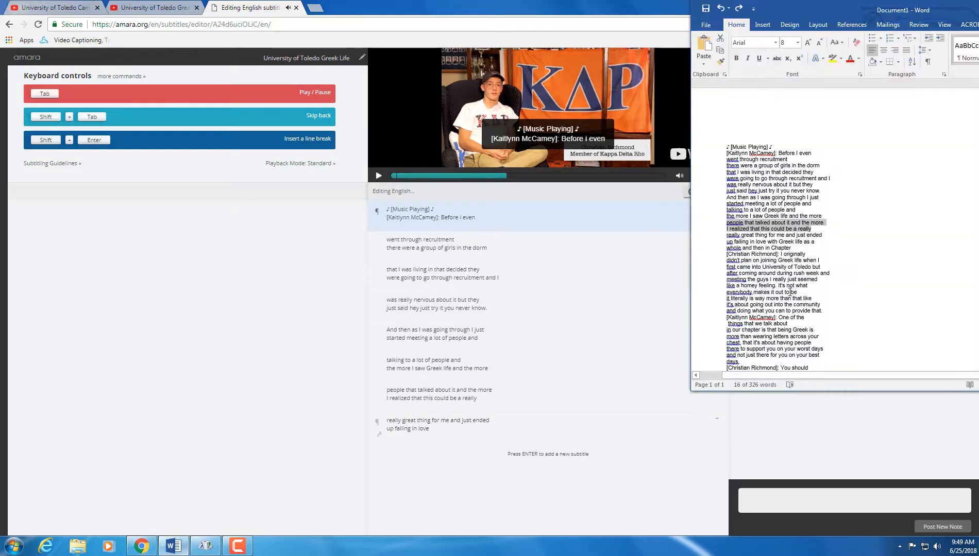
left_click(174, 546)
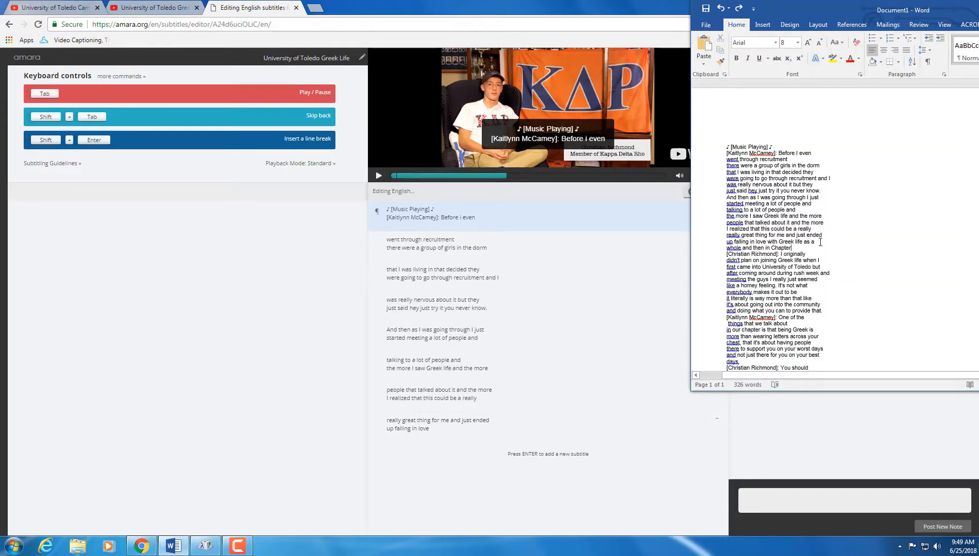
left_click(770, 241, "shift")
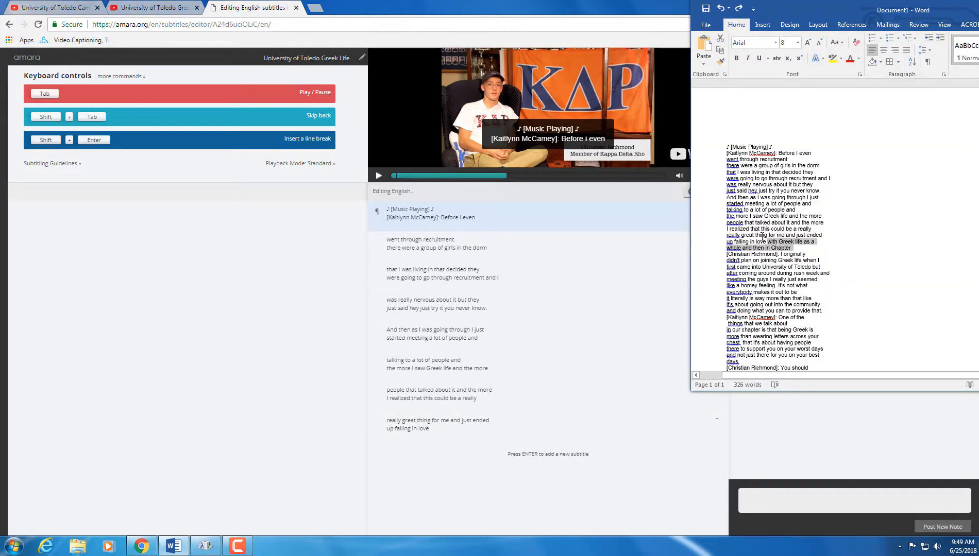
left_click(477, 429)
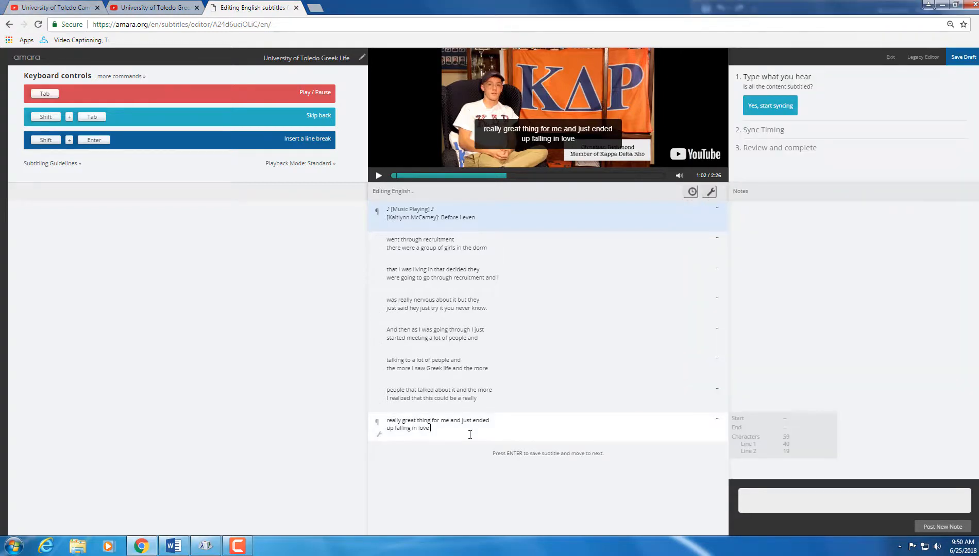
key("ctrl+v")
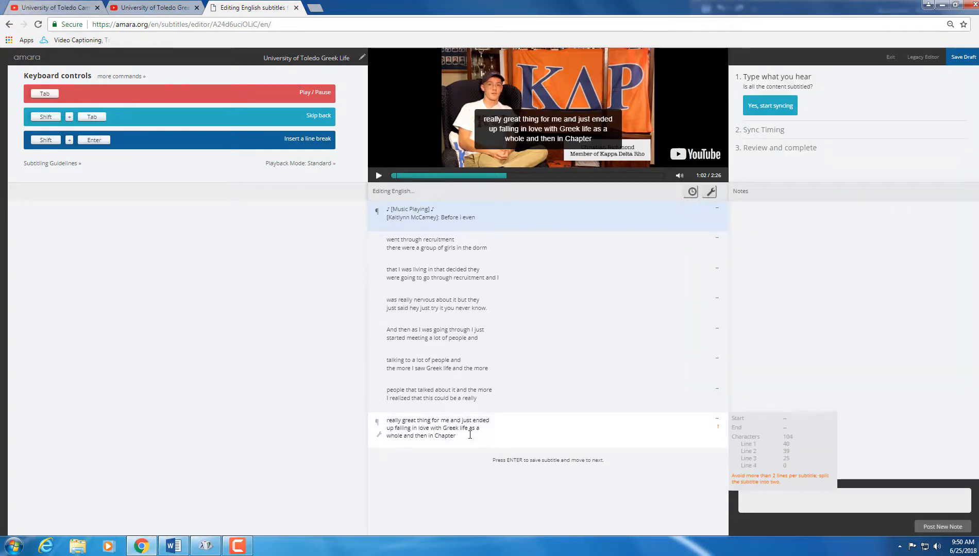
key("BackSpace")
key("BackSpace")
key("BackSpace")
key("BackSpace")
key("BackSpace")
key("BackSpace")
key("BackSpace")
key("BackSpace")
key("BackSpace")
key("BackSpace")
key("BackSpace")
key("BackSpace")
key("BackSpace")
key("BackSpace")
key("BackSpace")
key("BackSpace")
key("BackSpace")
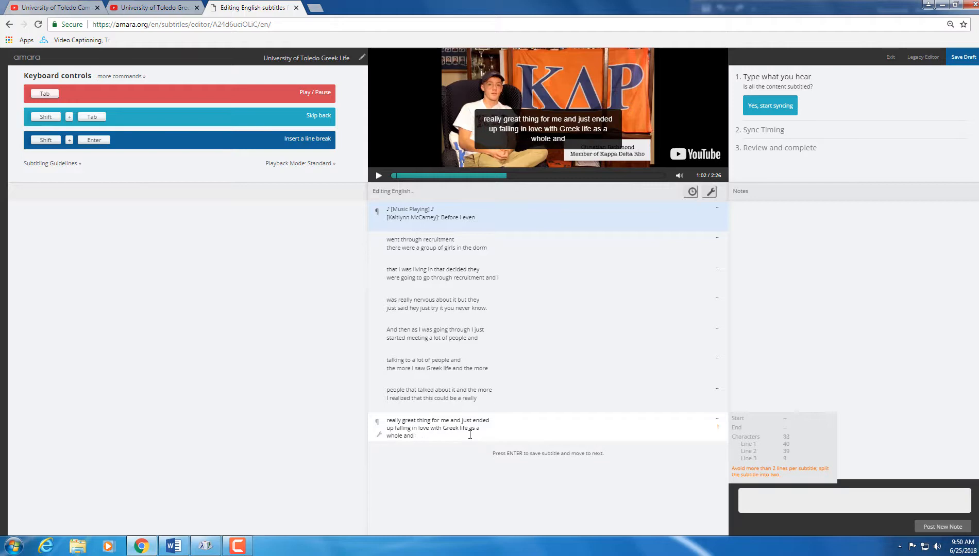
key("BackSpace")
key("BackSpace")
key("BackSpace")
key("Return")
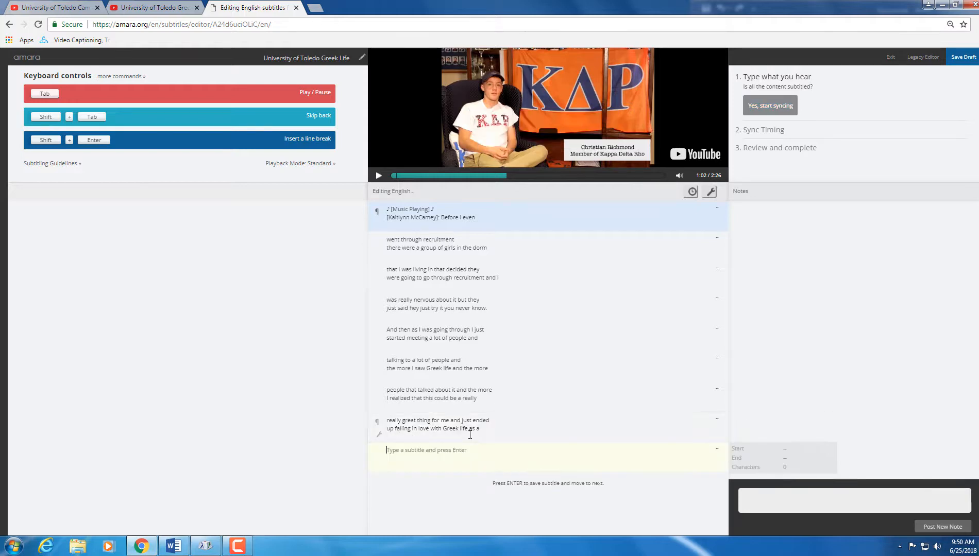
Step: Add two subtitles from the next transcript lines, including the lines about not planning to join
left_click(180, 545)
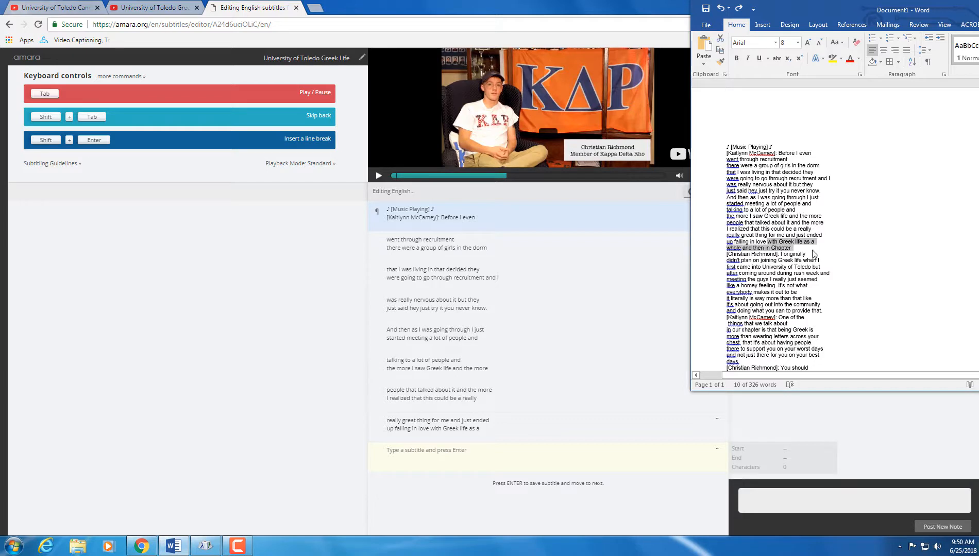
left_click_drag(807, 255, 726, 247)
key("ctrl+c")
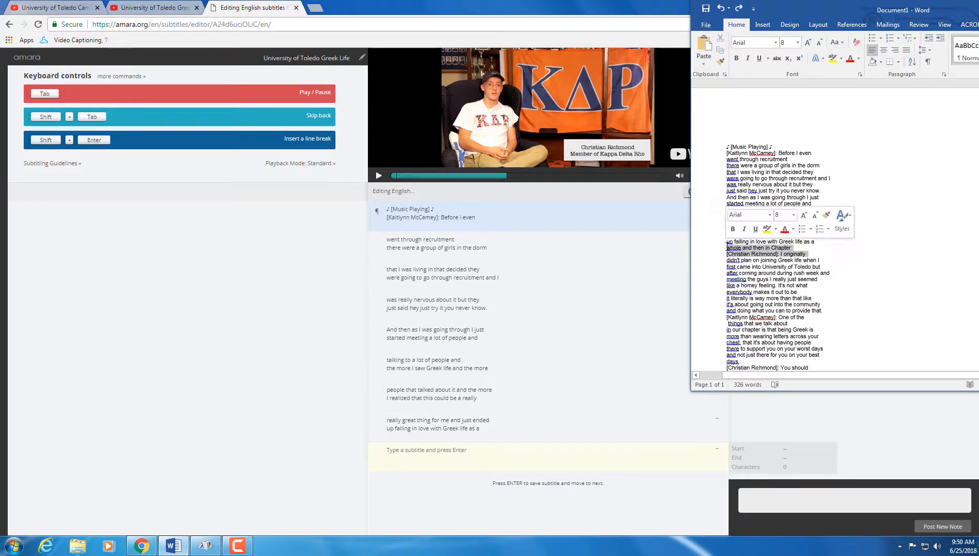
left_click(430, 451)
key("ctrl+v")
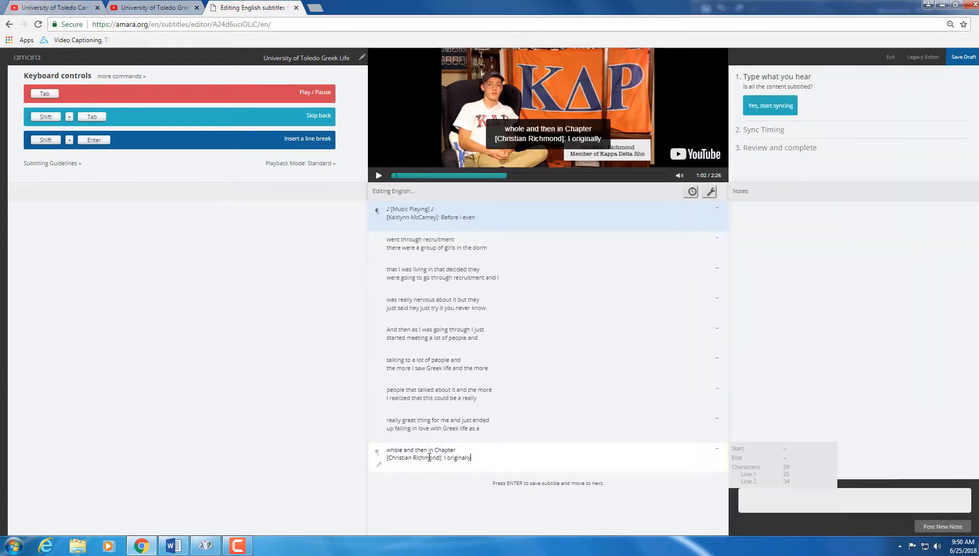
key("Return")
left_click(183, 547)
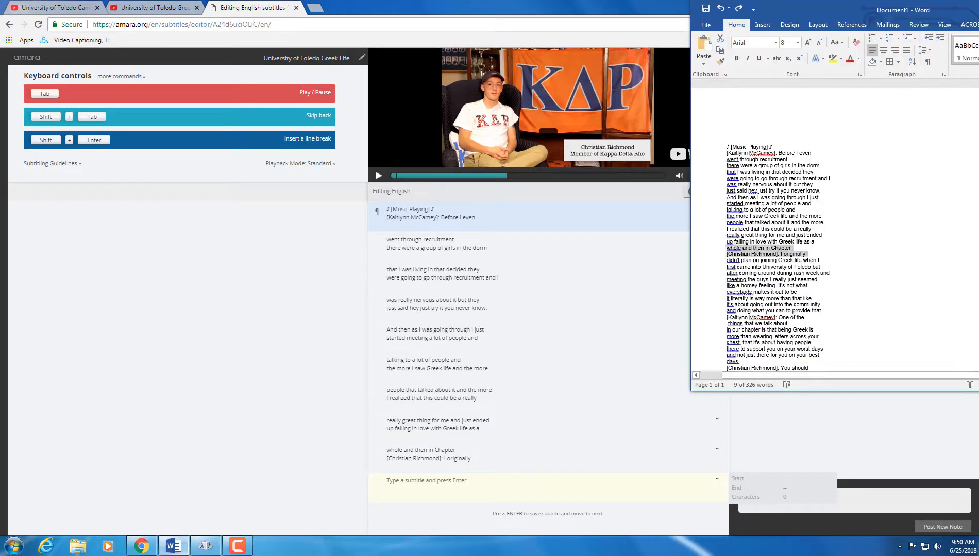
left_click_drag(823, 267, 727, 261)
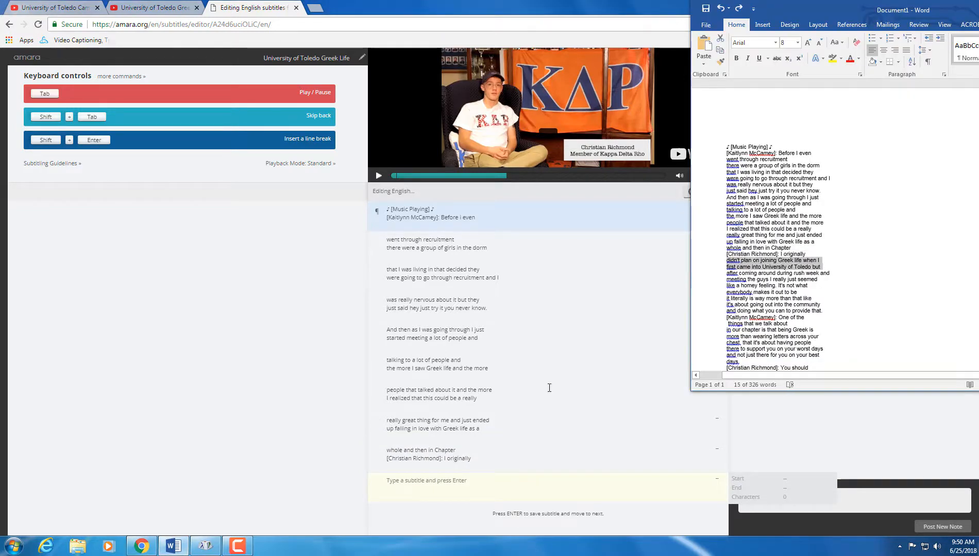
left_click(472, 493)
type("didn't plan on joining Greek life when I\\nfirst came into University of Toledo but")
key("Return")
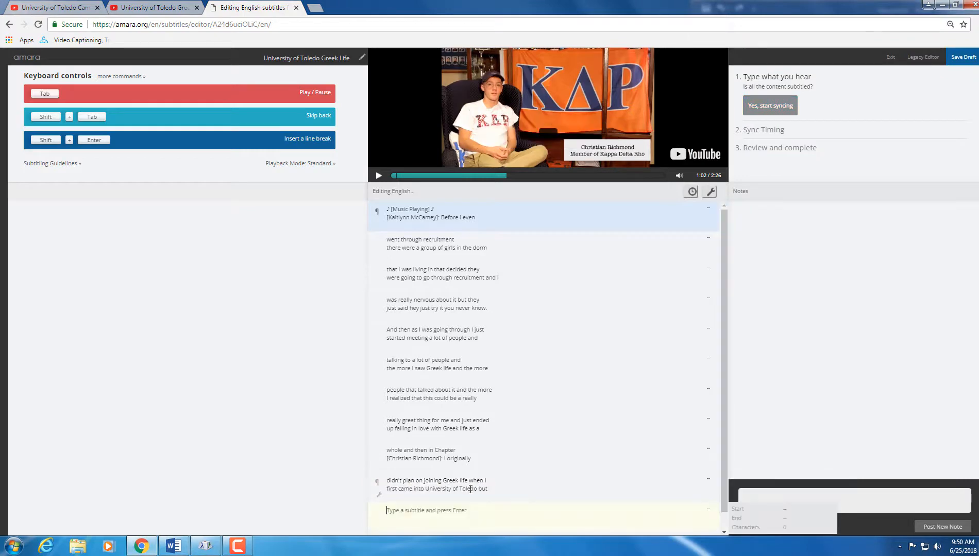
Step: Add the transcript lines about rush week as a new subtitle
left_click(175, 547)
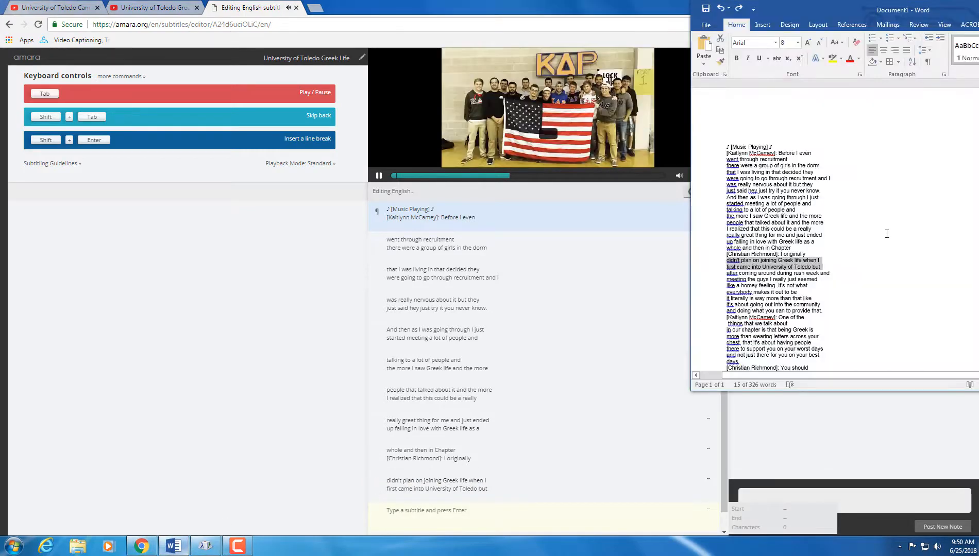
left_click_drag(820, 280, 721, 275)
key("ctrl+c")
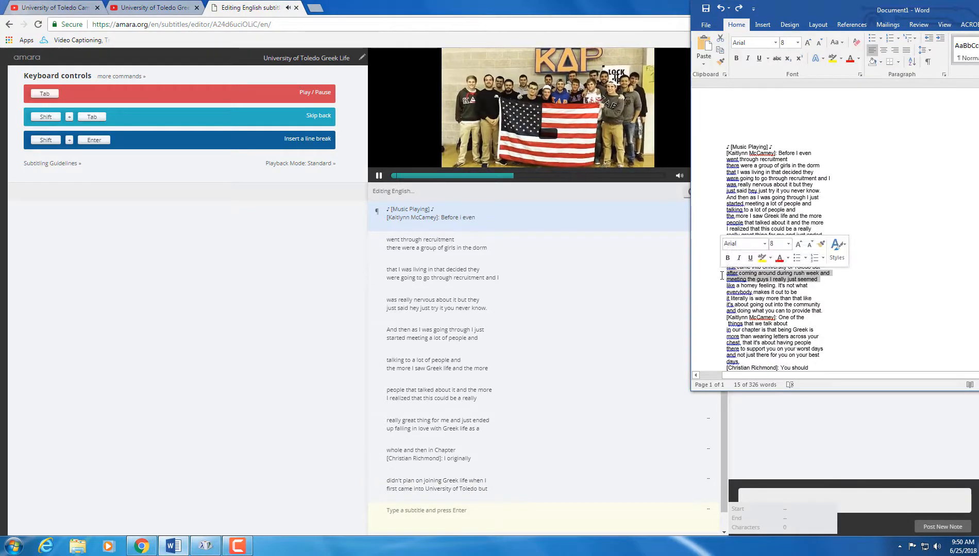
left_click(442, 513)
key("ctrl+v")
key("Return")
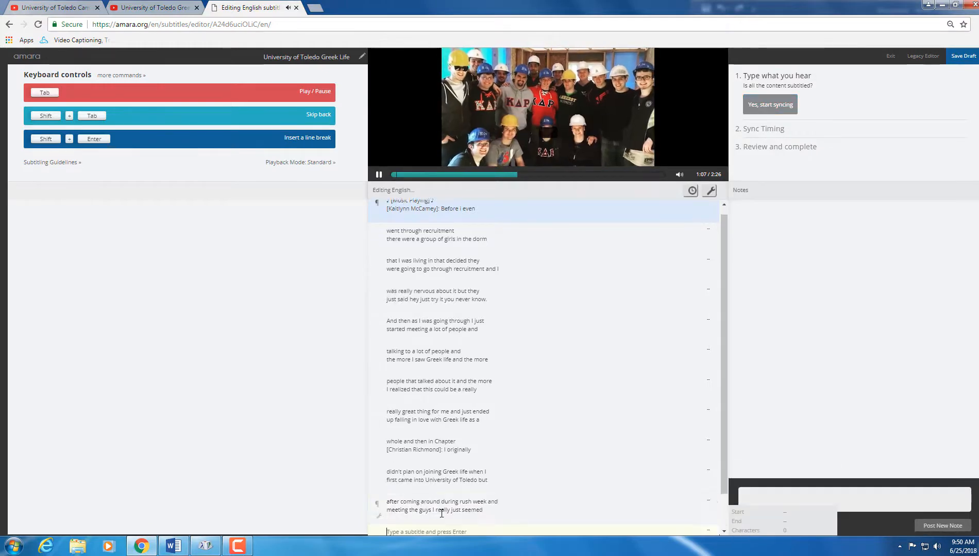
Step: Copy the 'like a homey feeling' transcript lines for the next subtitle
left_click(173, 546)
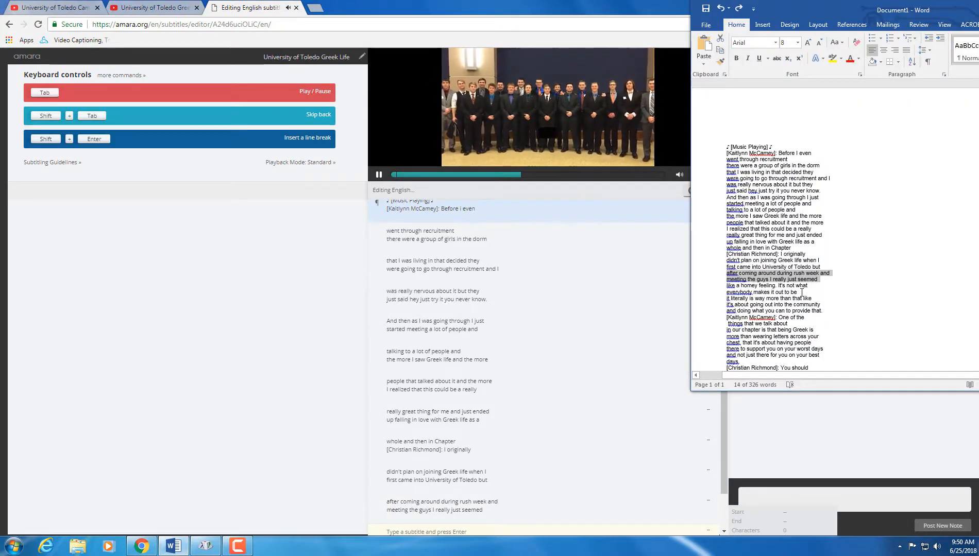
left_click_drag(799, 293, 728, 286)
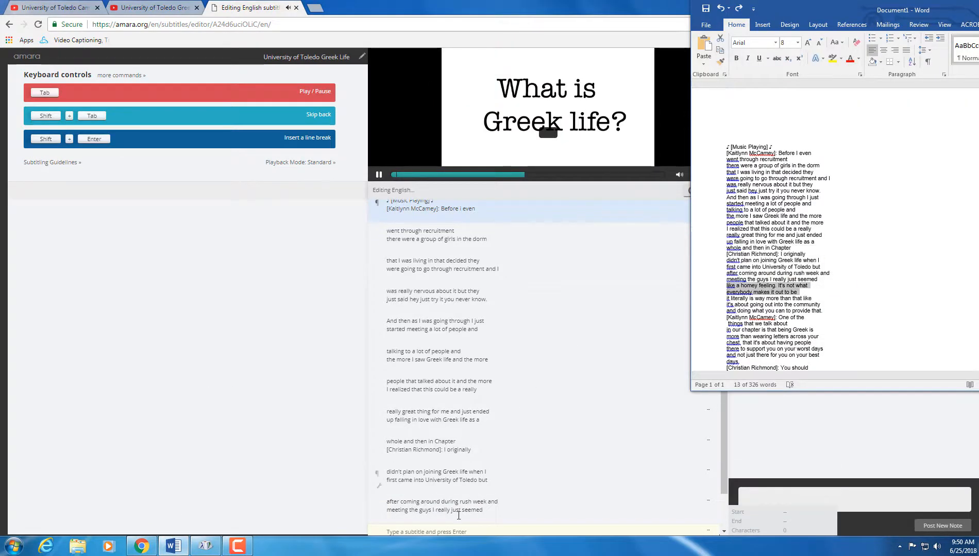
key("ctrl+c")
left_click(447, 534)
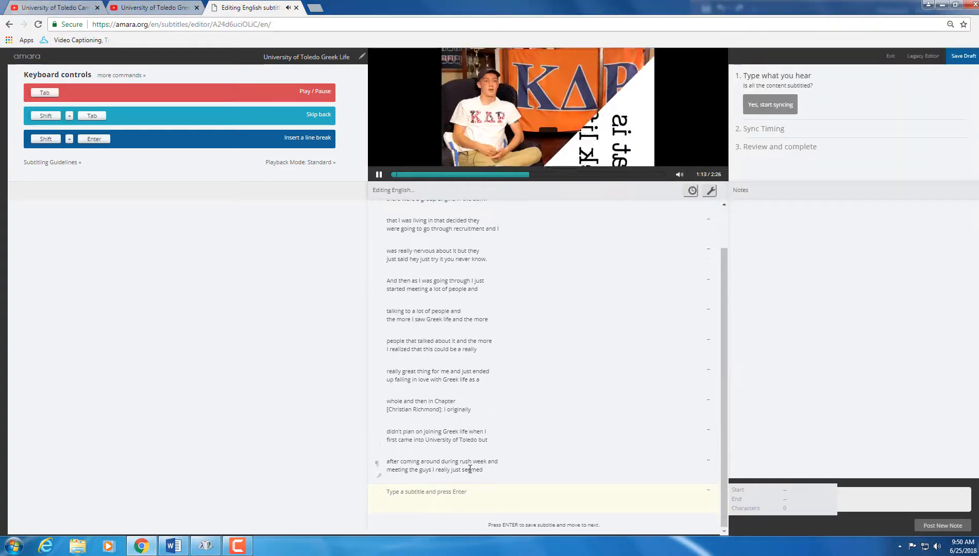
Step: Add the 'things that we talk about' through 'that it's about having people' lines as two subtitles
key("ctrl+v")
key("Return")
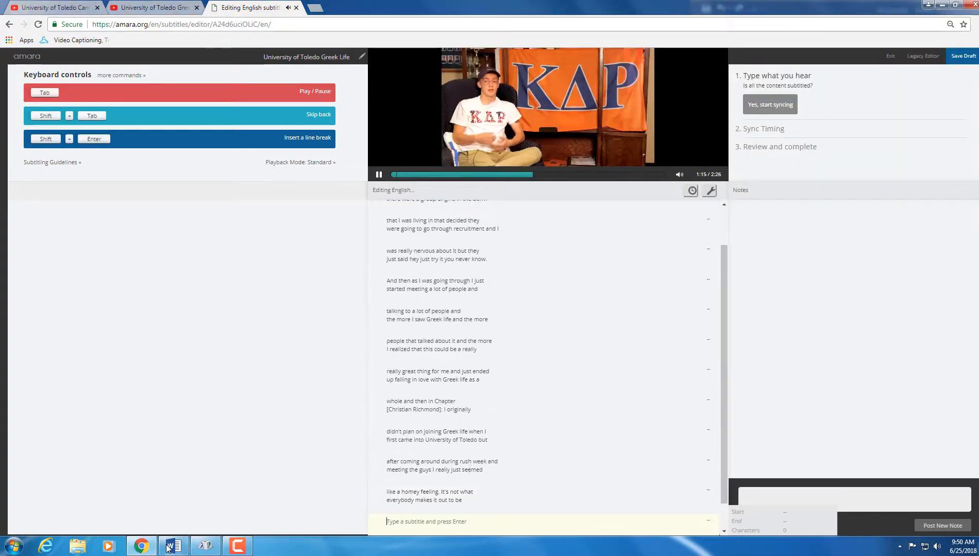
left_click(173, 546)
left_click_drag(822, 305, 726, 300)
key("ctrl+c")
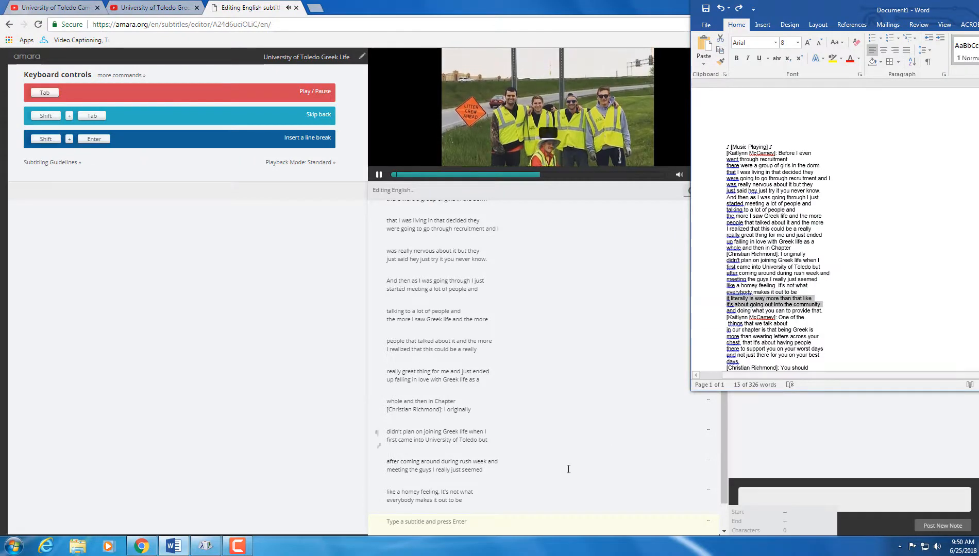
left_click(497, 523)
key("ctrl+v")
key("Return")
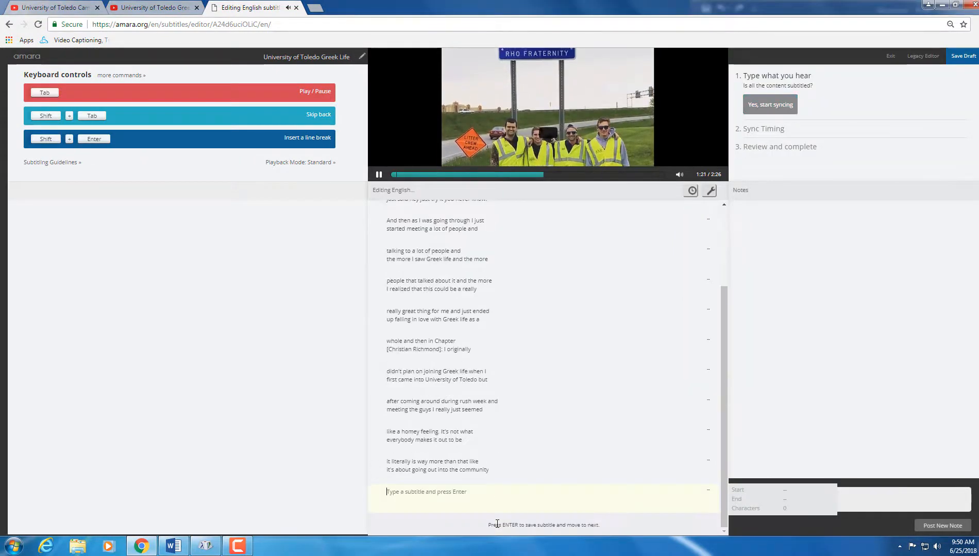
Step: Add the next two transcript chunks as subtitles, the first ending 'One of the'
key("alt+Tab")
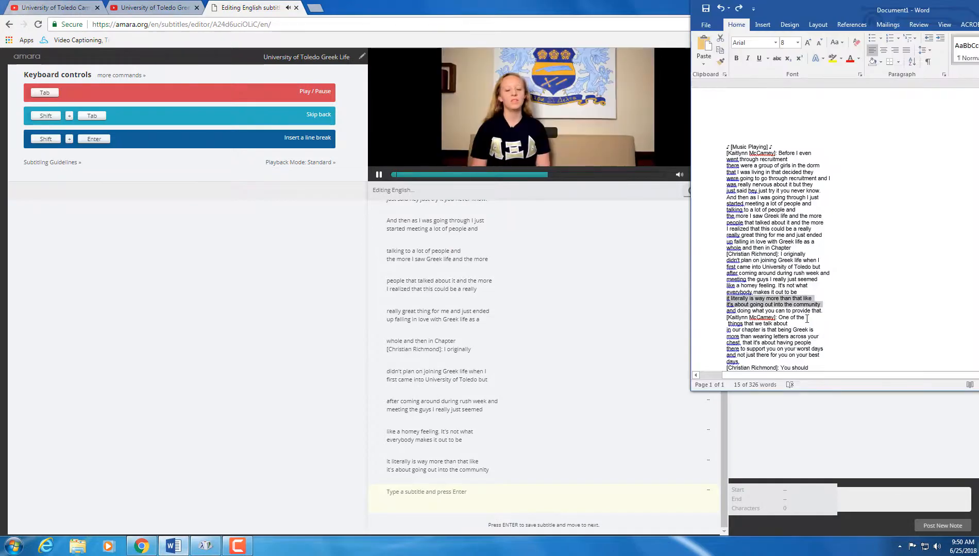
left_click_drag(822, 318, 726, 311)
key("ctrl+c")
left_click(482, 491)
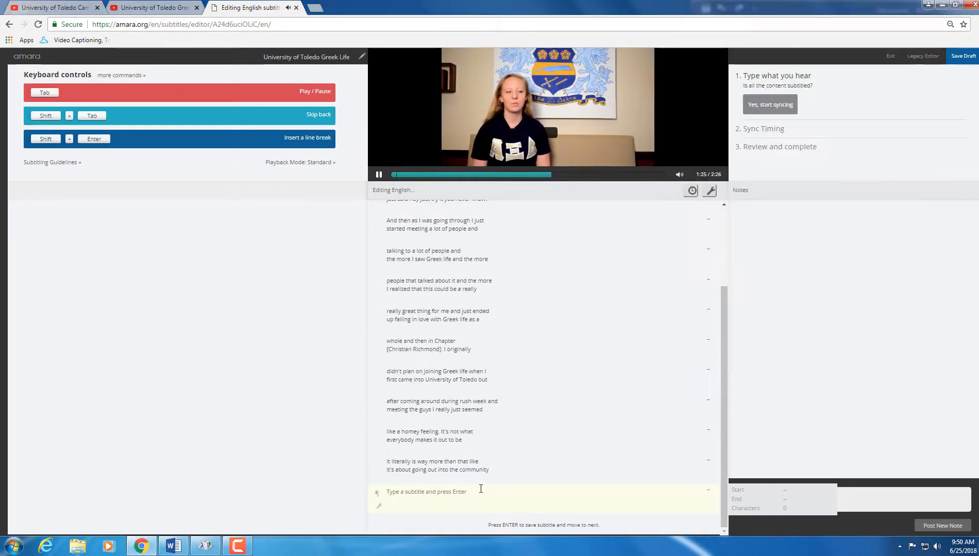
key("ctrl+v")
key("Return")
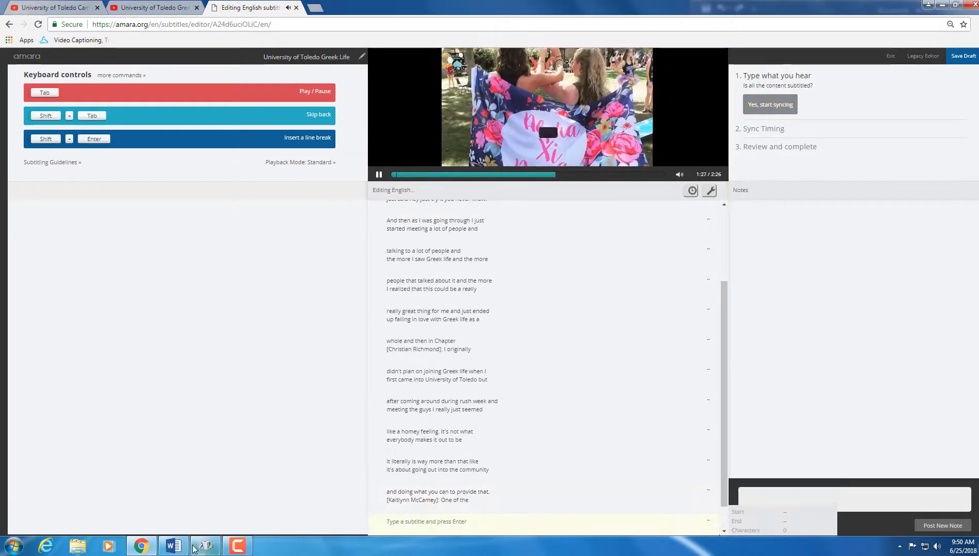
key("alt+Tab")
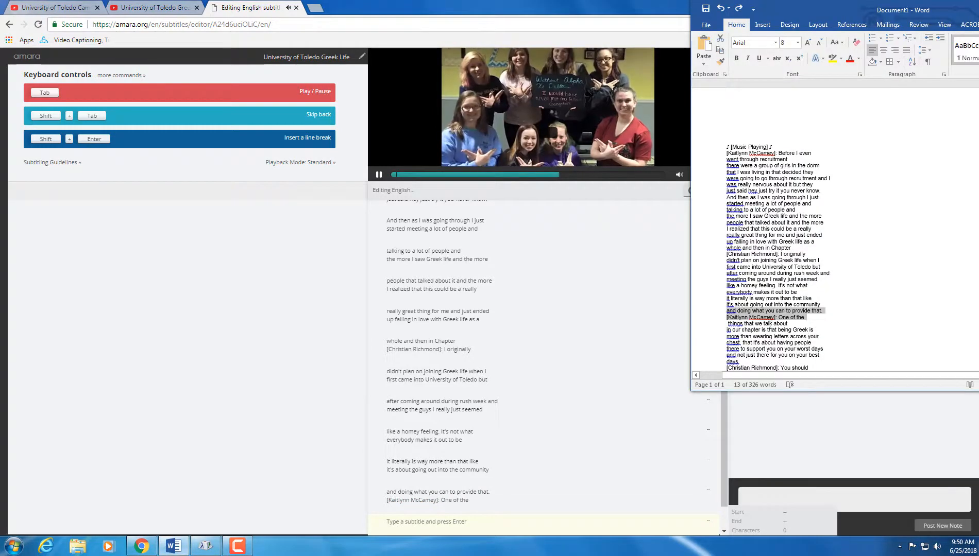
left_click_drag(817, 332, 727, 324)
key("ctrl+c")
left_click(497, 515)
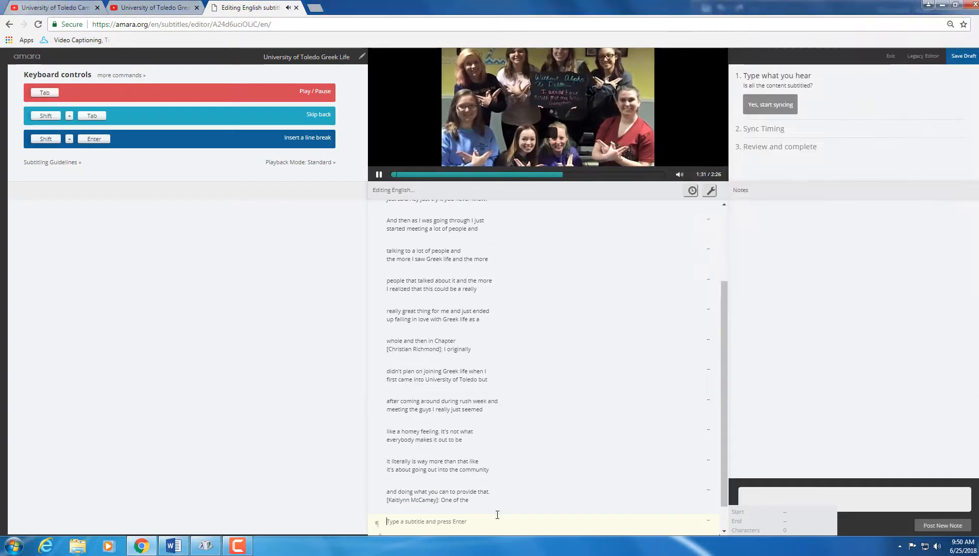
key("ctrl+v")
key("Return")
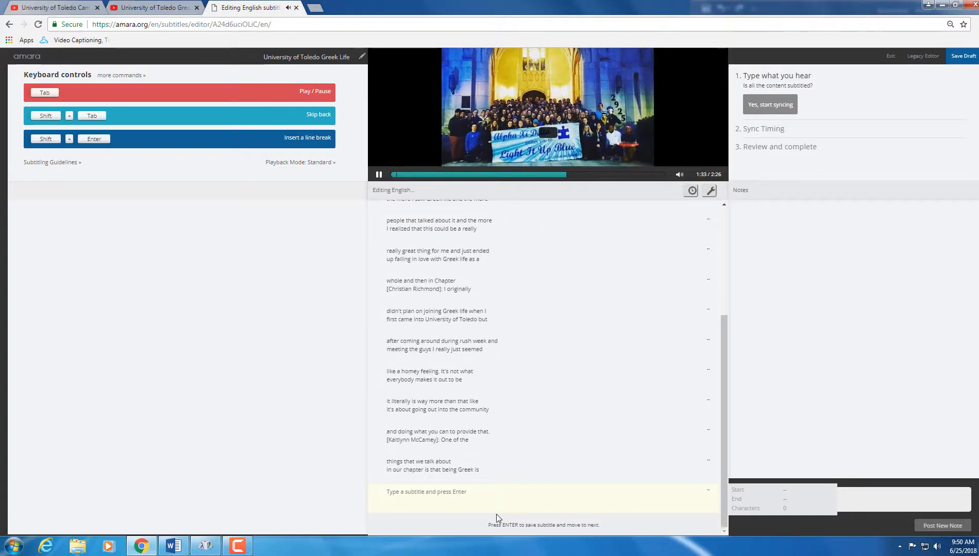
Step: Add the 'more than wearing letters' subtitle and copy the 'there to support you' lines
left_click(173, 547)
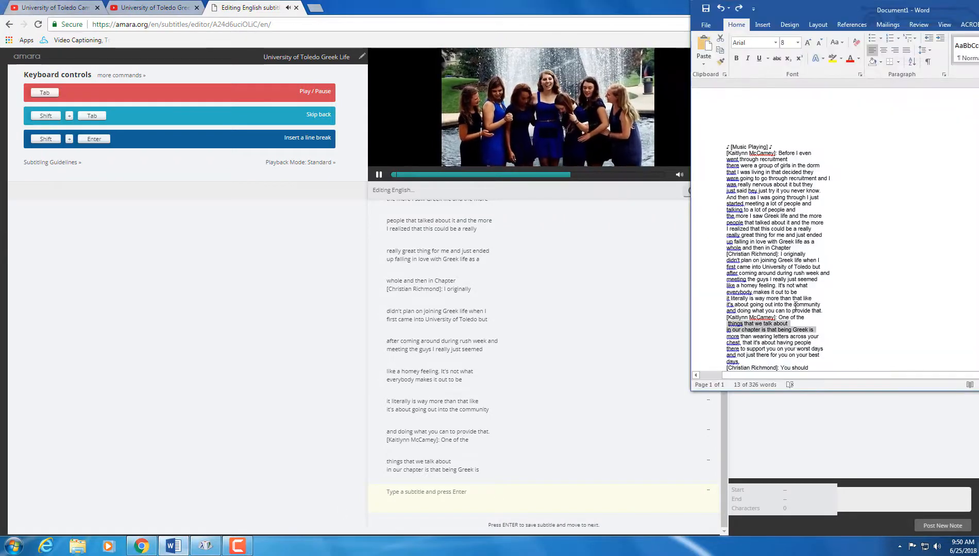
left_click_drag(813, 343, 725, 337)
key("ctrl+c")
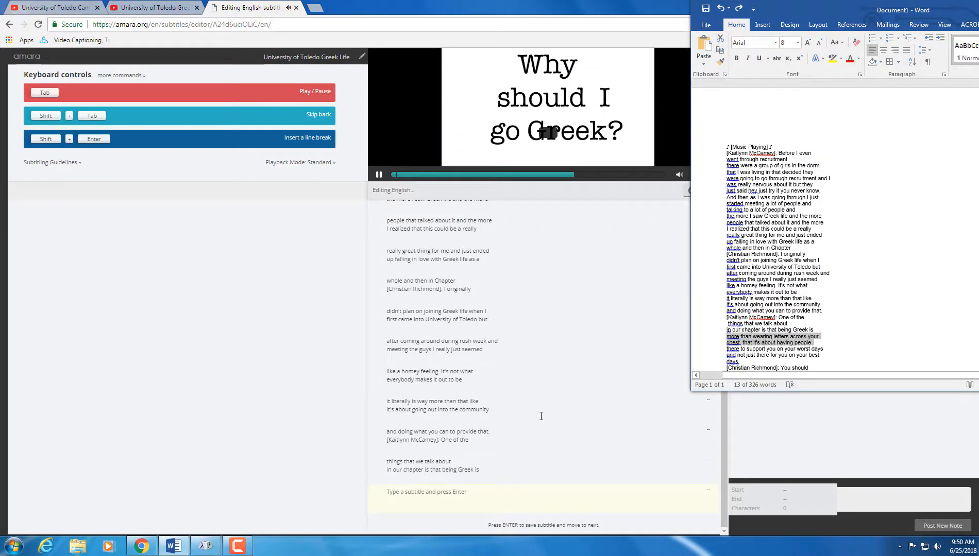
left_click(404, 502)
key("ctrl+v")
key("Return")
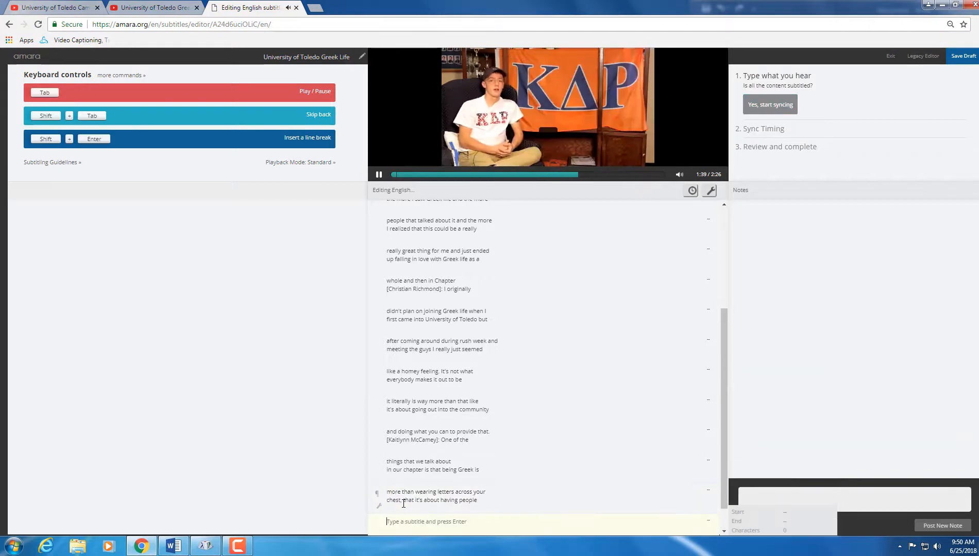
left_click(184, 549)
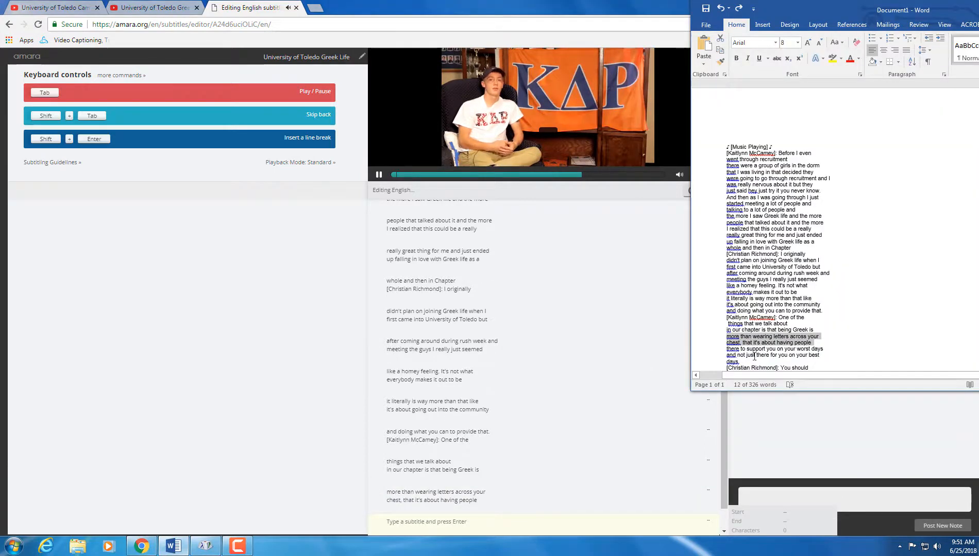
left_click_drag(821, 356, 724, 347)
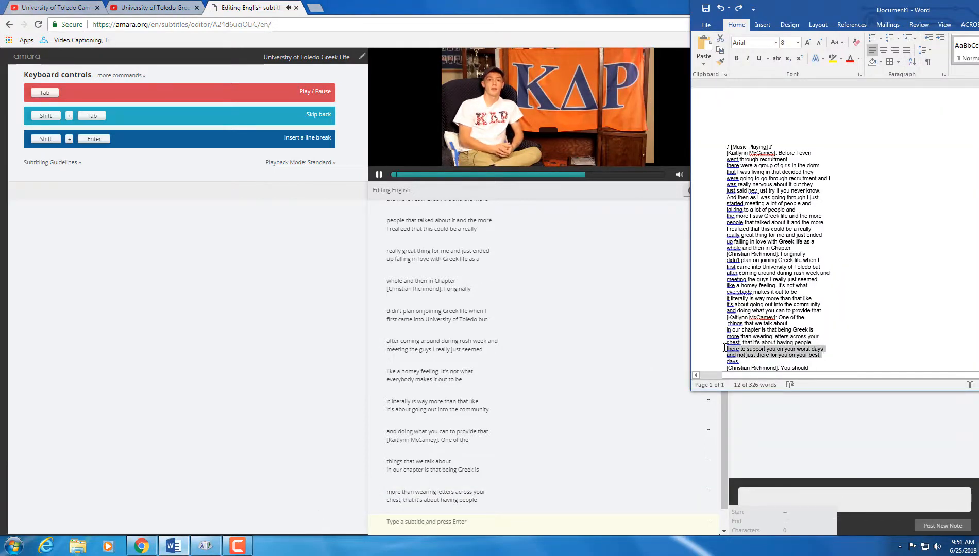
key("ctrl+c")
left_click(486, 520)
Step: Paste the 'there to support you' subtitle and pause the video at 1:47
key("ctrl+v")
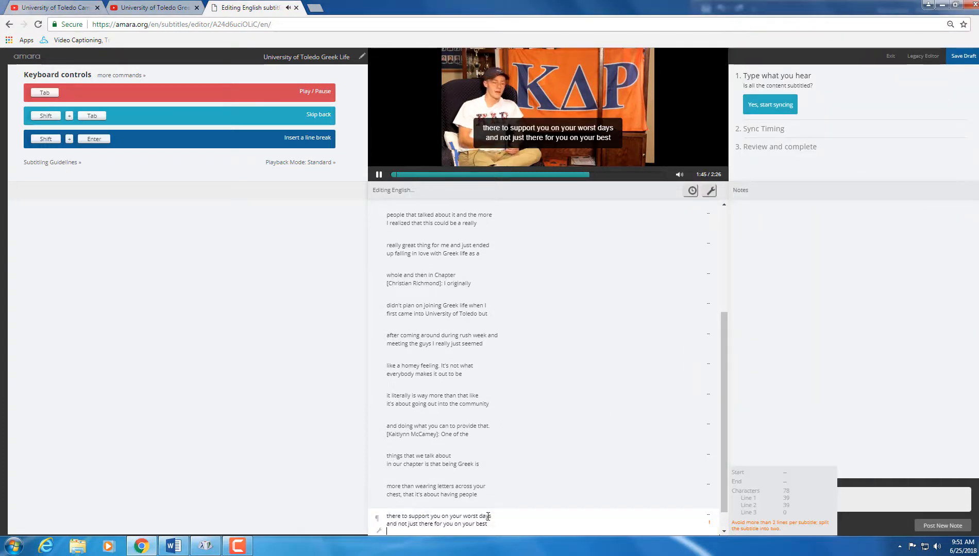
left_click(378, 174)
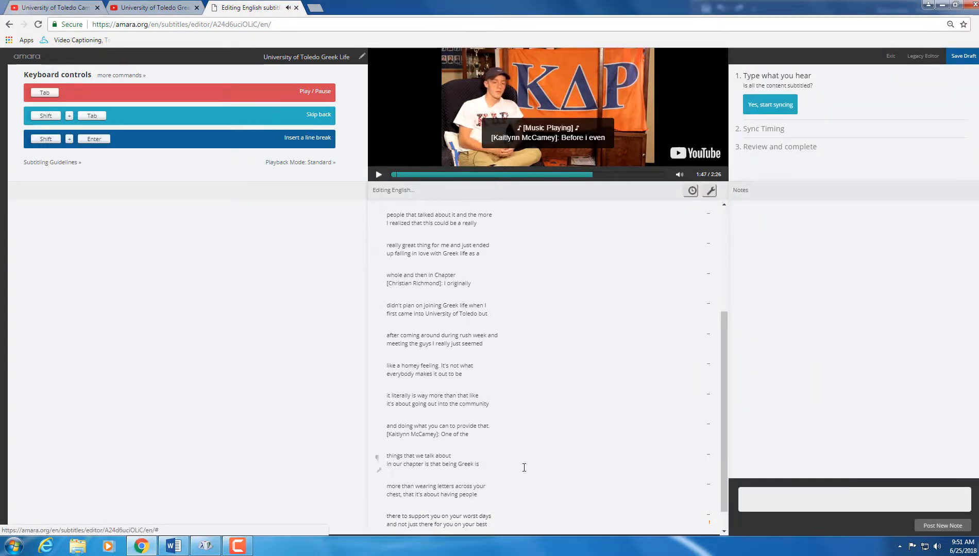
scroll(524, 467, "down", 1)
Step: Edit the last subtitle and begin a new 'days.' subtitle
left_click(499, 505)
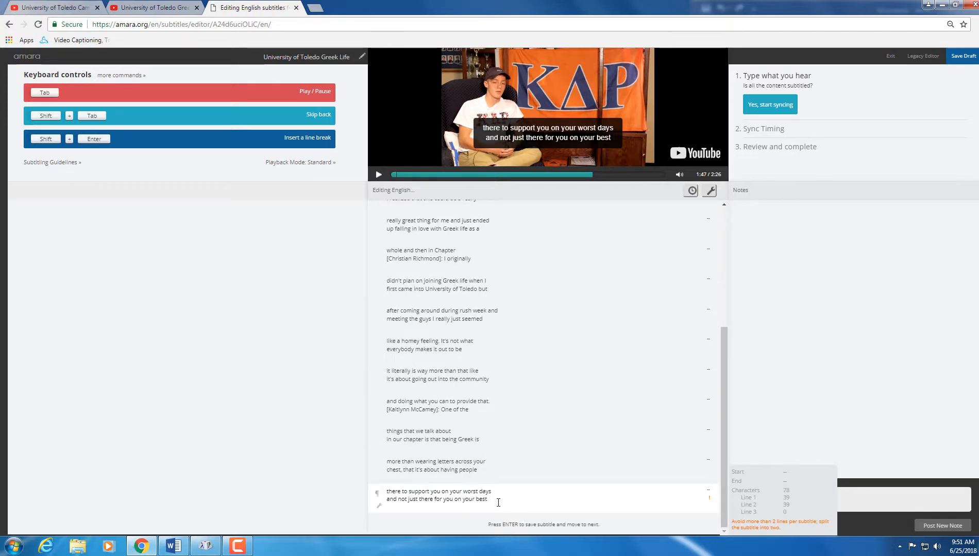
type("days")
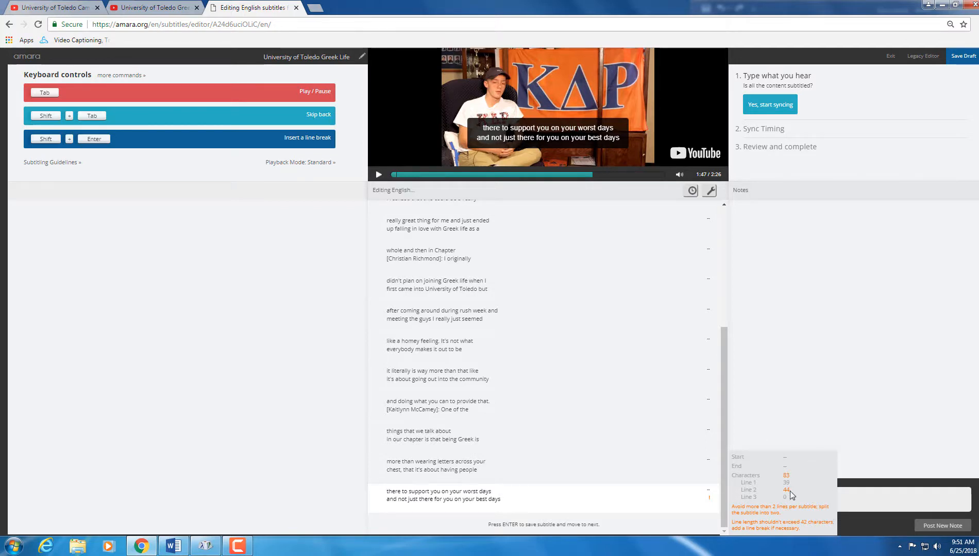
key("BackSpace")
key("BackSpace")
key("BackSpace")
key("BackSpace")
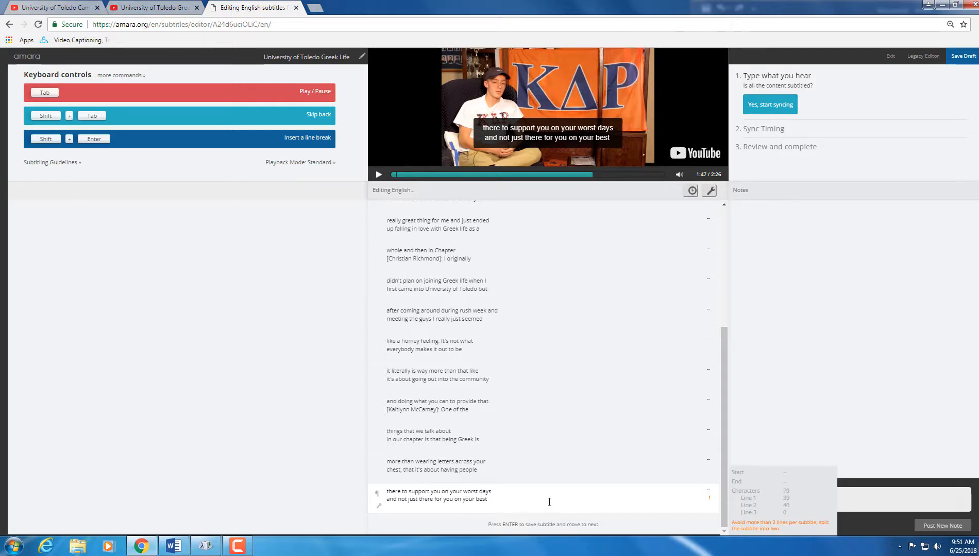
key("Return")
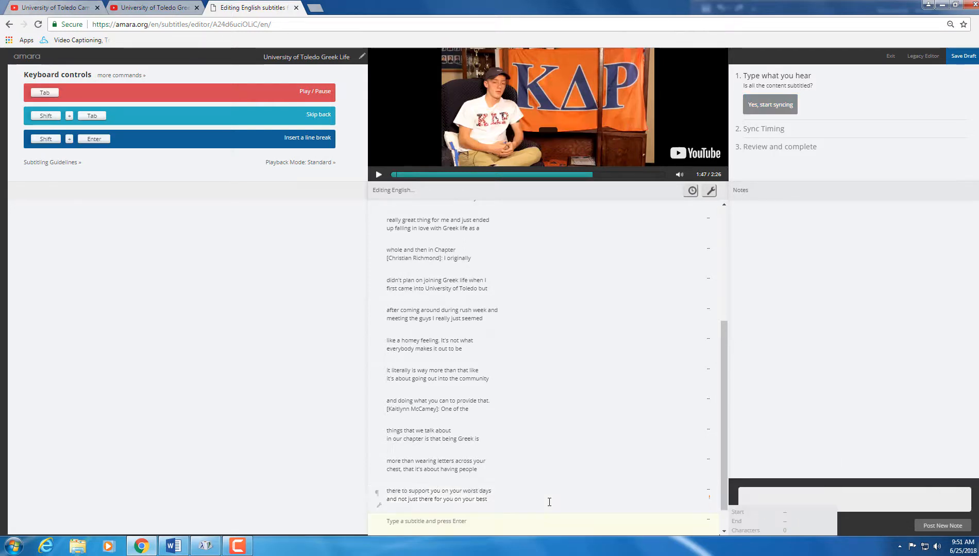
scroll(700, 484, "down", 1)
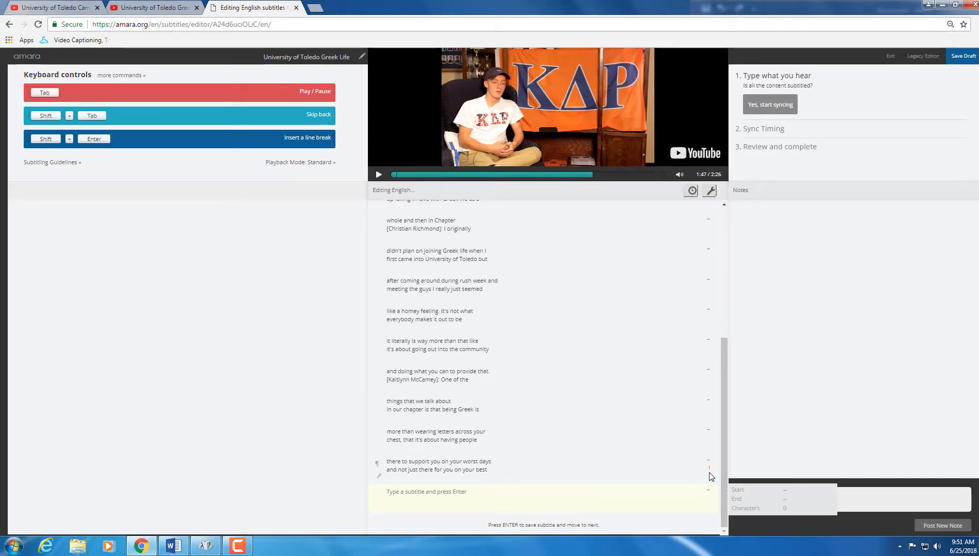
key("Escape")
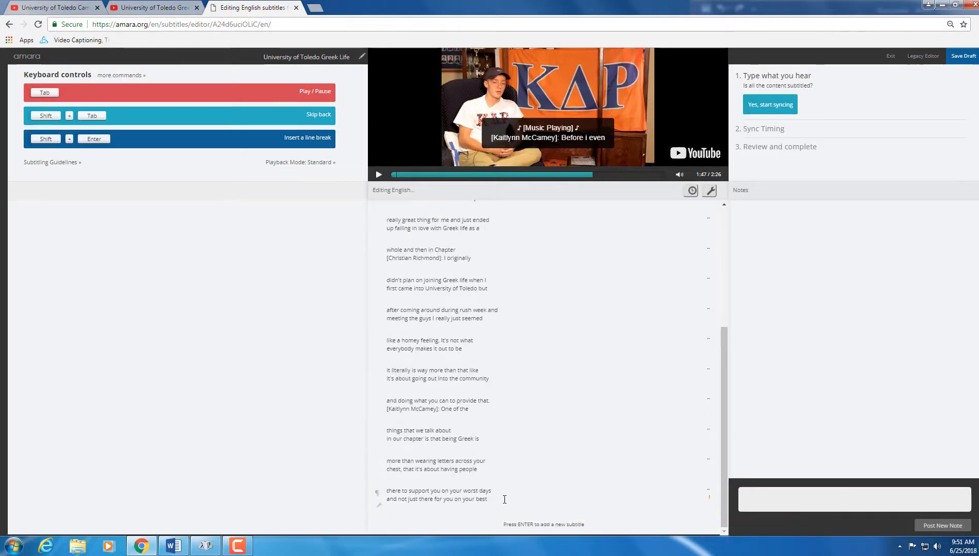
left_click(505, 499)
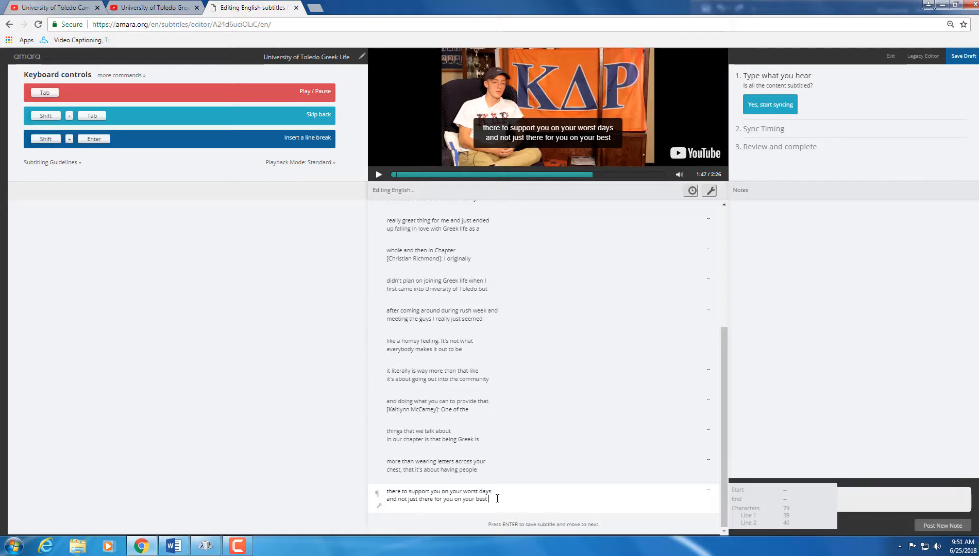
key("Return")
type("days.")
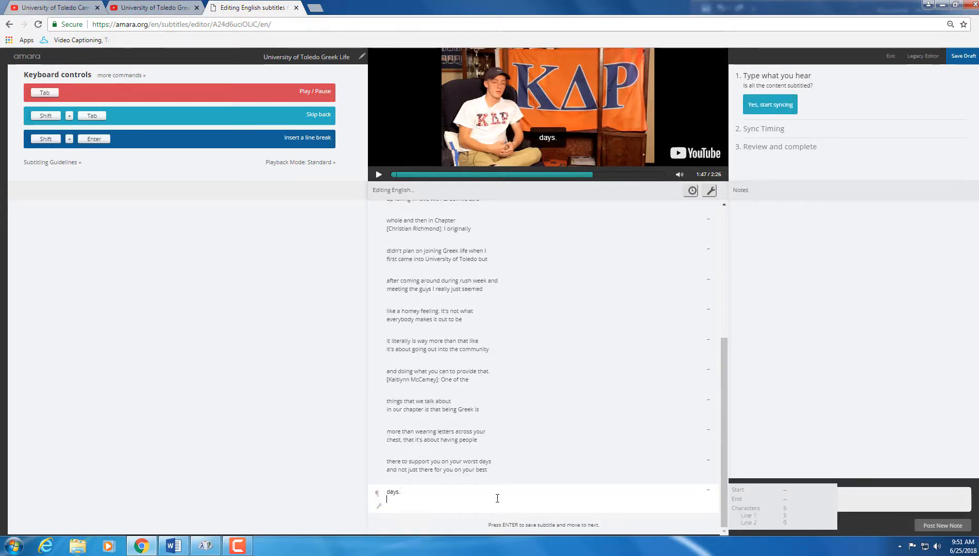
Step: Append the next speaker's first two transcript lines after 'days.'
left_click(183, 545)
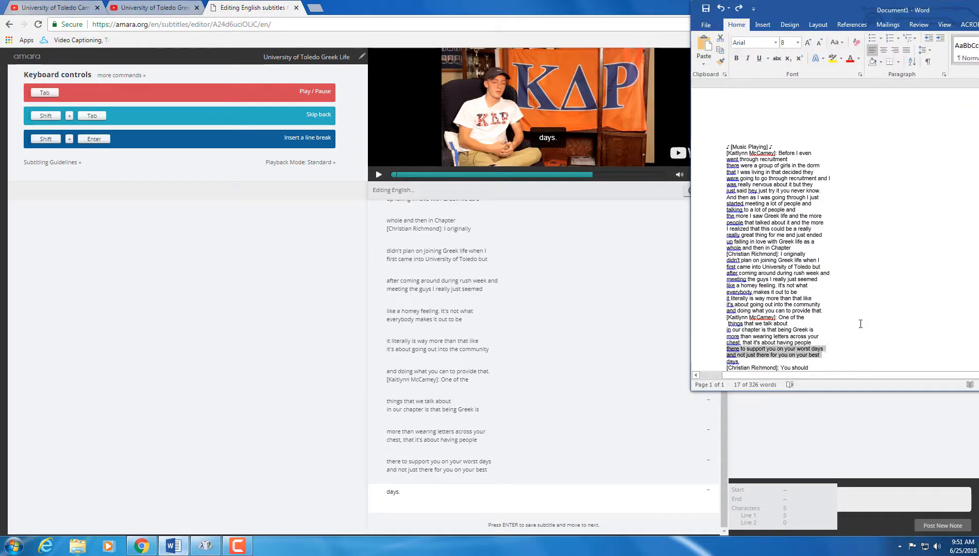
scroll(859, 329, "down", 4)
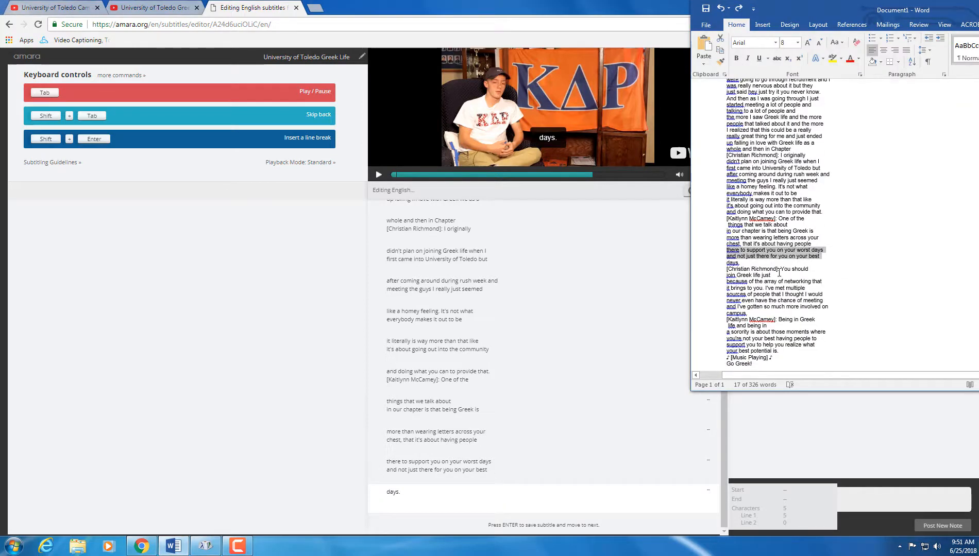
left_click_drag(775, 276, 725, 270)
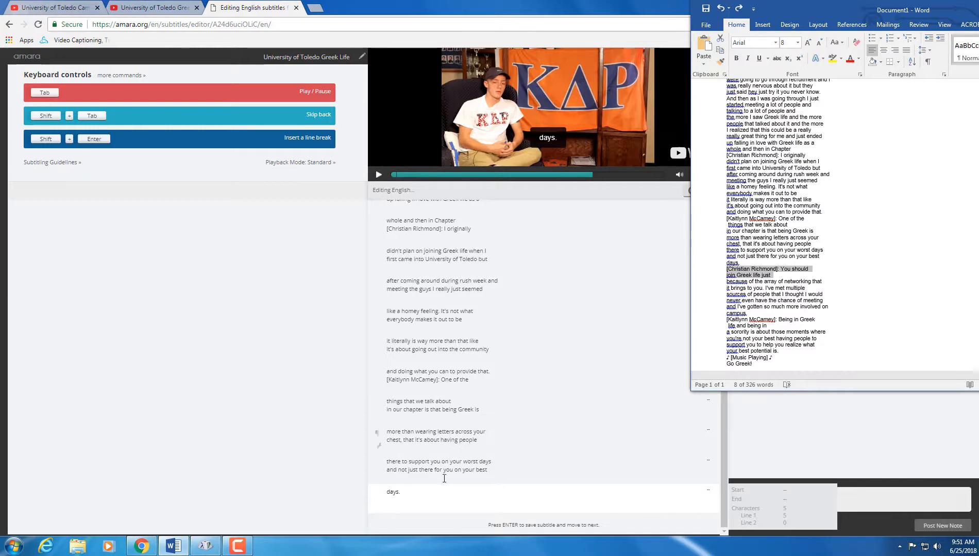
left_click(423, 497)
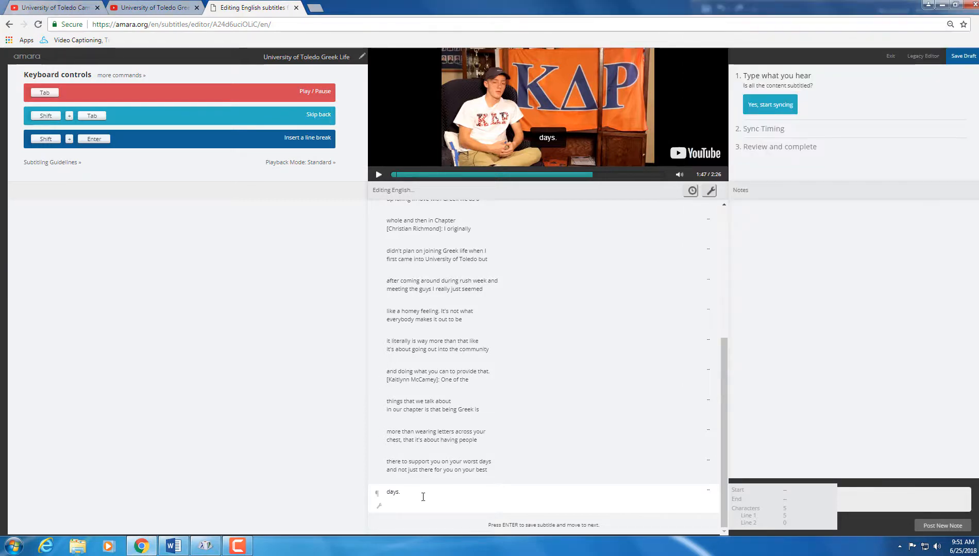
key("ctrl+v")
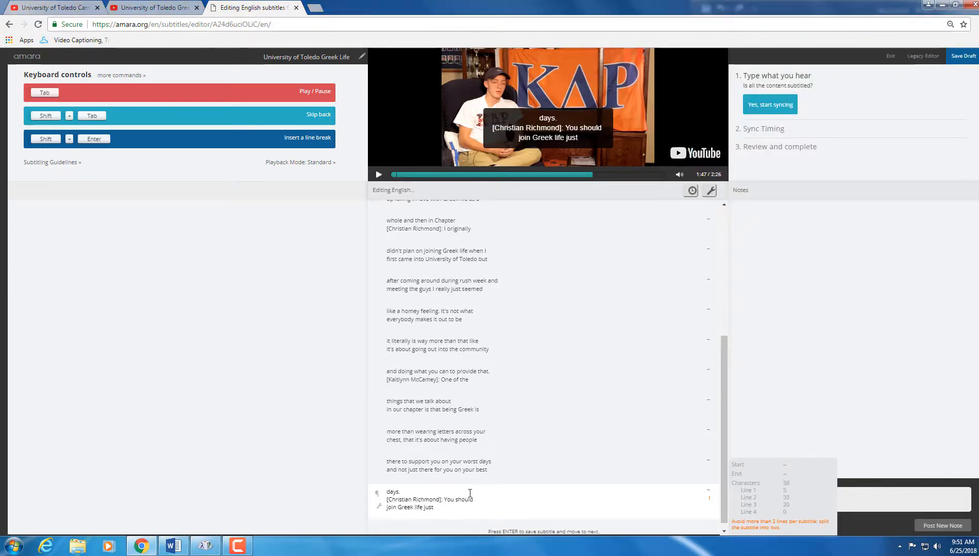
key("Return")
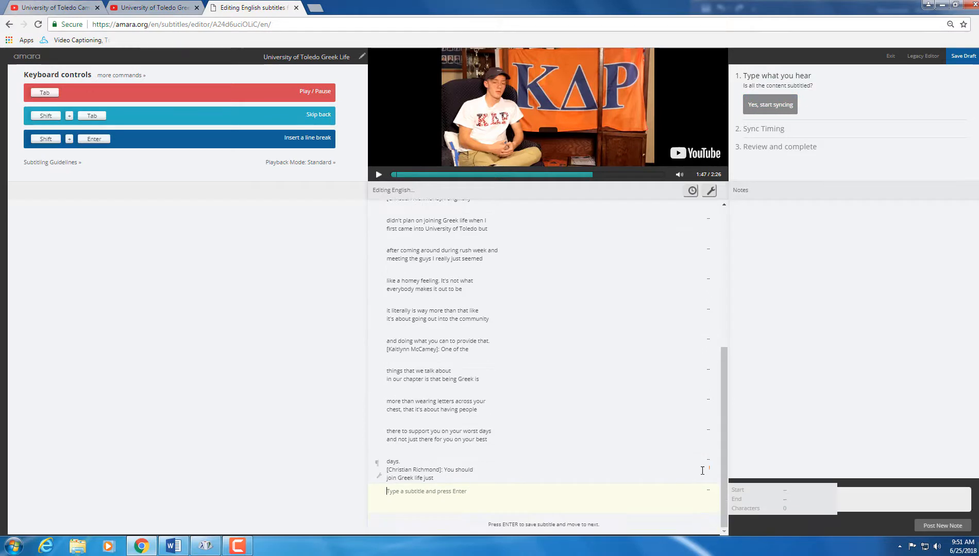
Step: Move 'join Greek life just' out of the 'days.' subtitle into its own new subtitle
key("Escape")
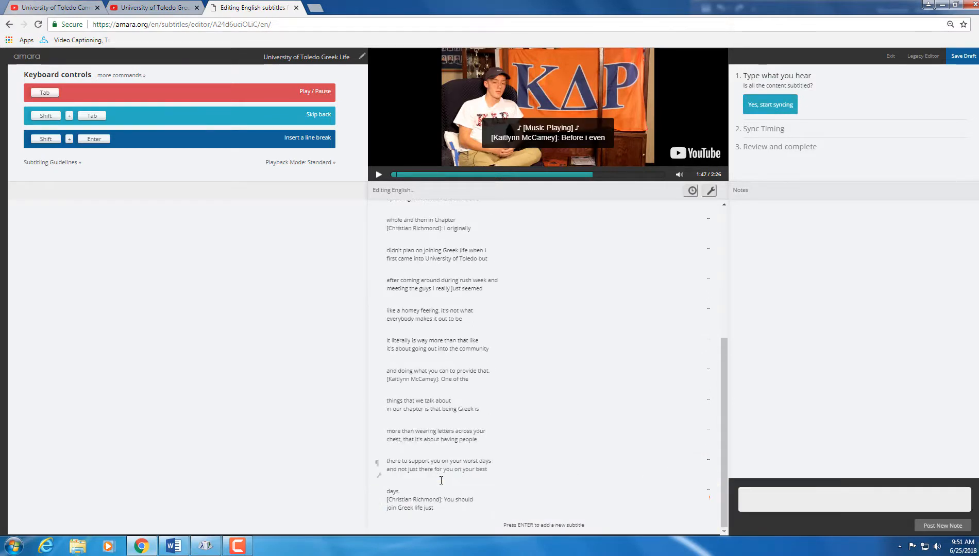
left_click(441, 507)
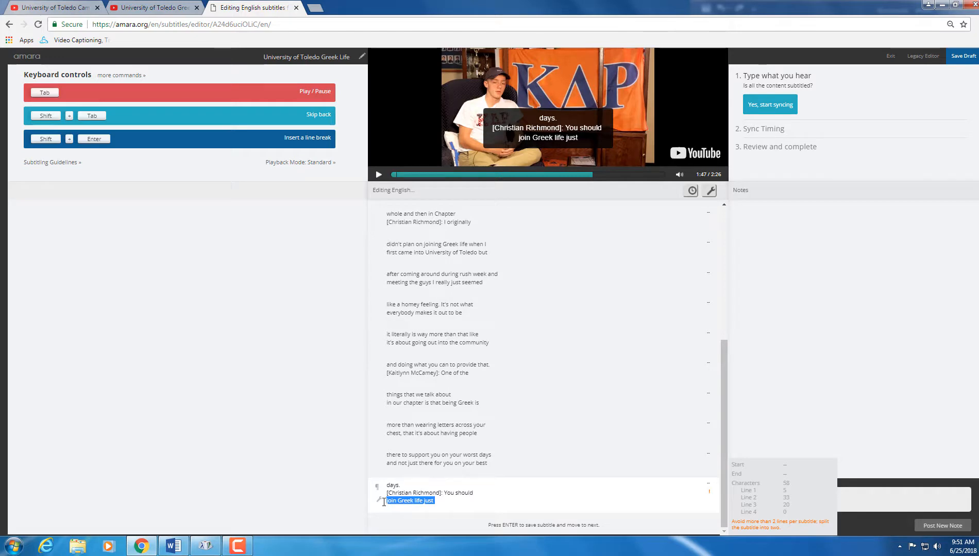
key("BackSpace")
key("BackSpace")
key("Return")
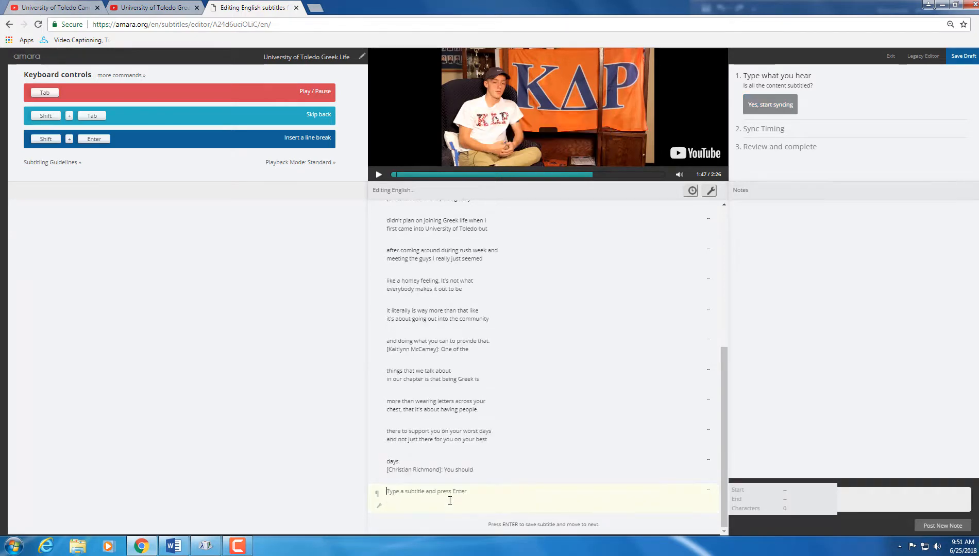
key("ctrl+v")
left_click(174, 547)
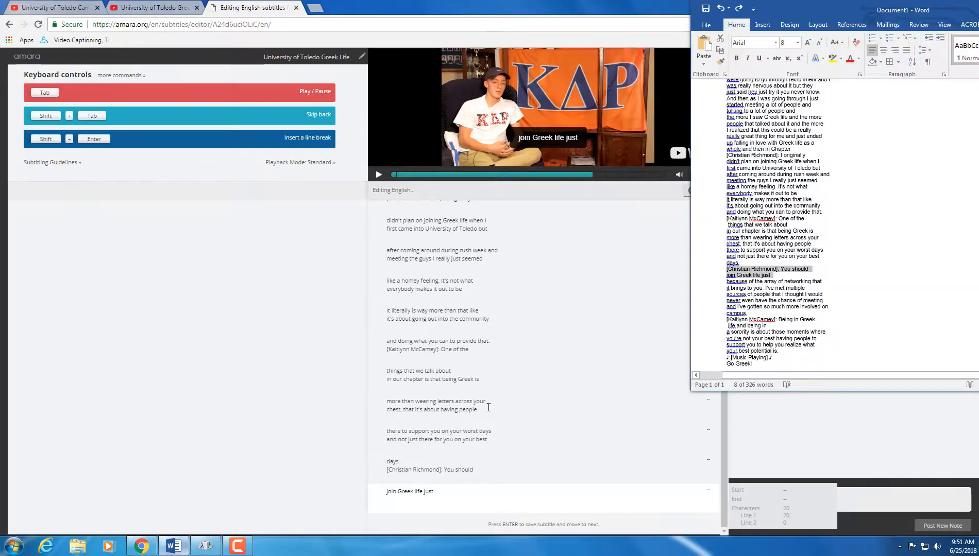
Step: Add 'because of the array of networking that' and the next two lines as subtitles, resuming playback
left_click_drag(823, 281, 727, 282)
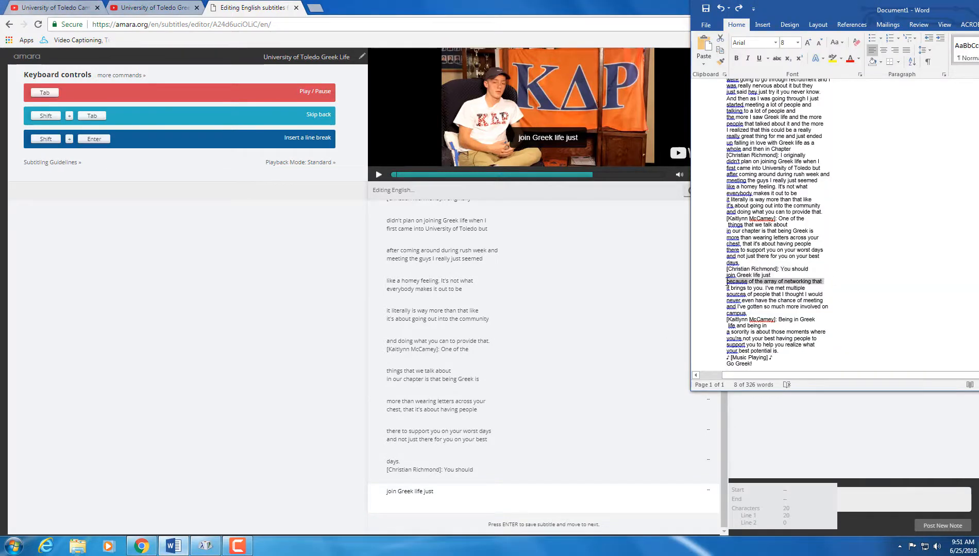
left_click(427, 503)
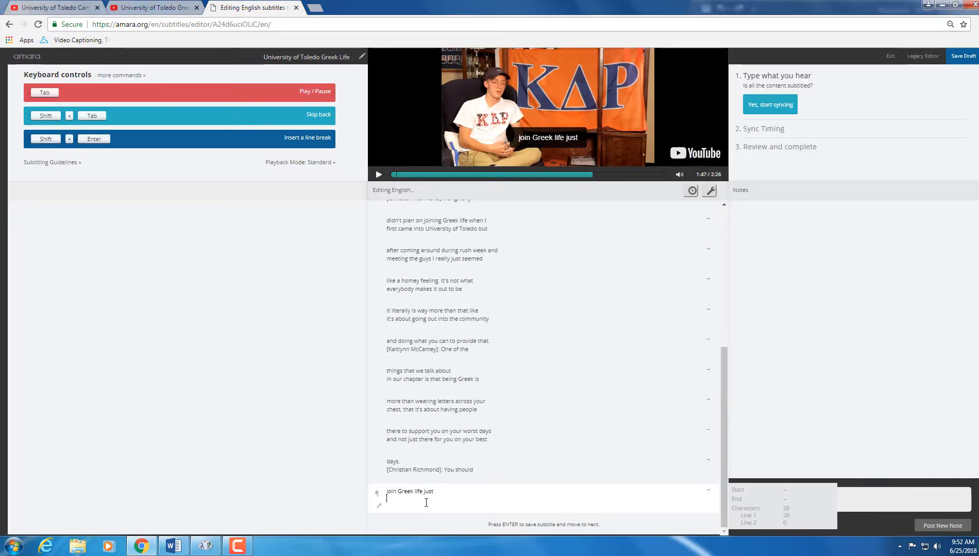
key("ctrl+v")
left_click(185, 547)
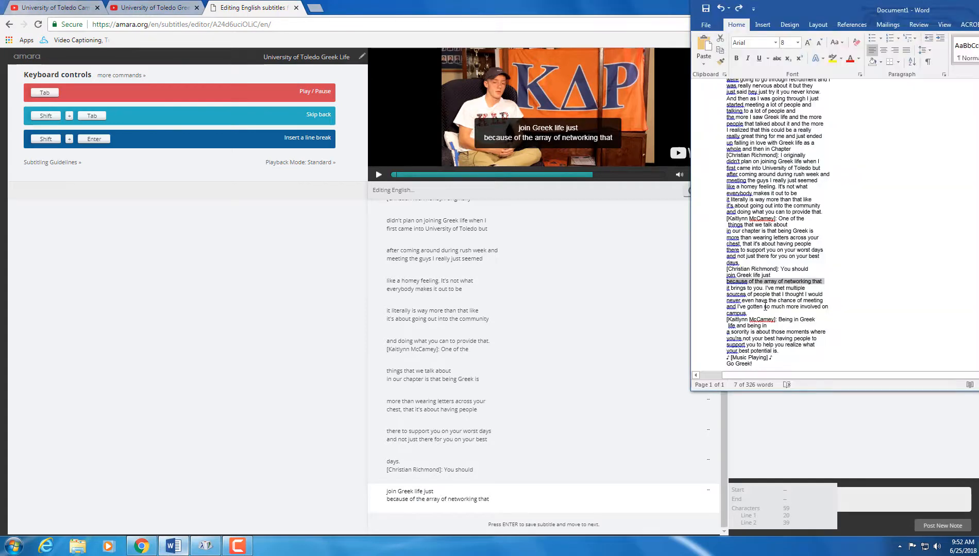
left_click_drag(830, 295, 727, 288)
key("ctrl+c")
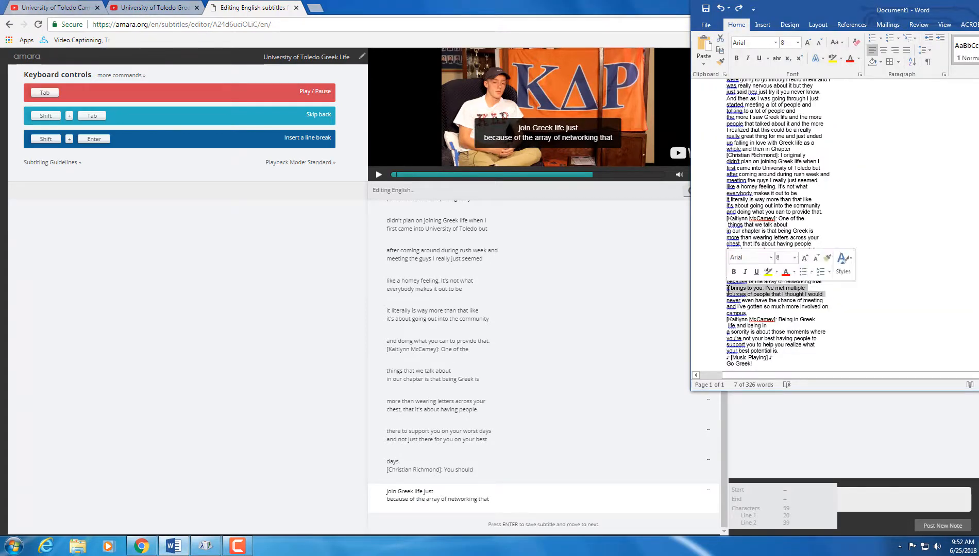
left_click(514, 499)
key("Return")
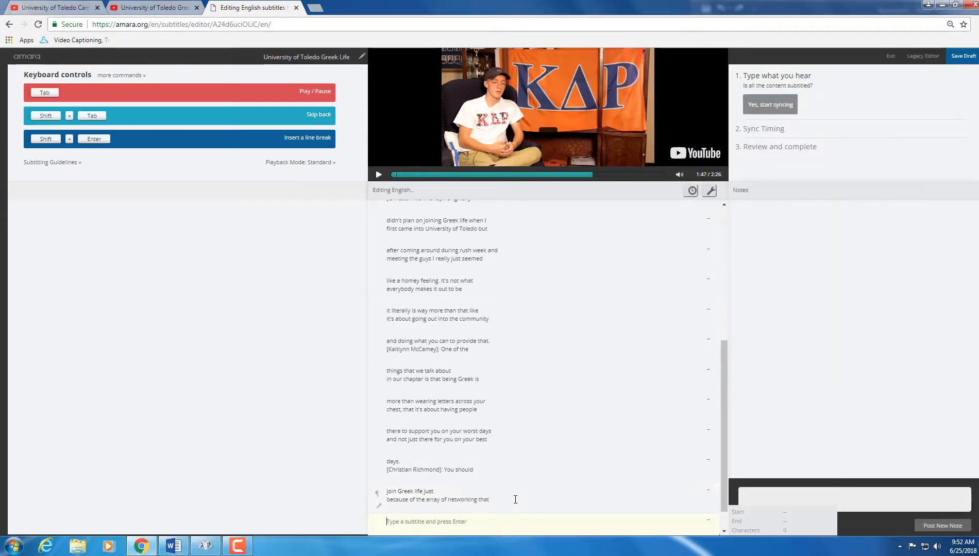
key("ctrl+v")
key("Tab")
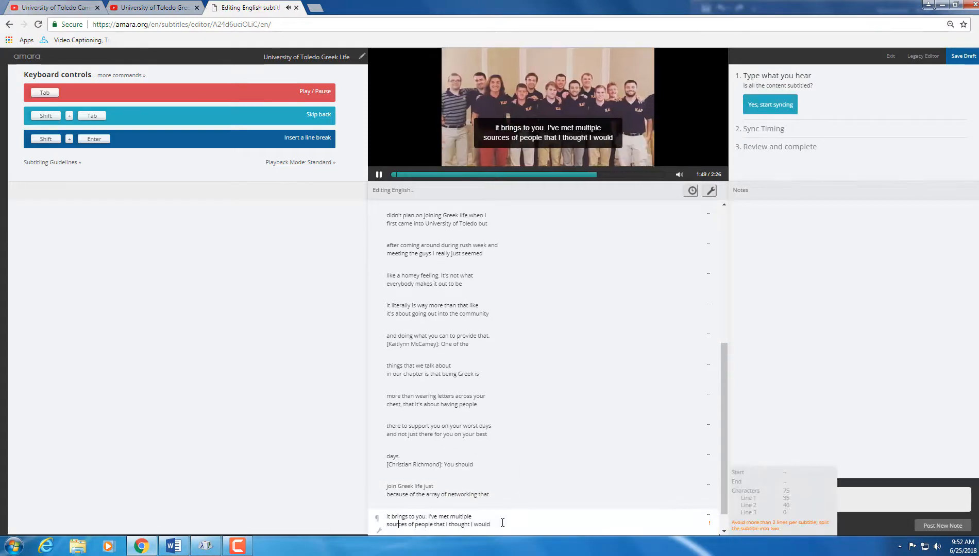
key("Return")
Step: Add the 'never even have' and 'campus.' / 'Being in Greek' subtitles
left_click(174, 547)
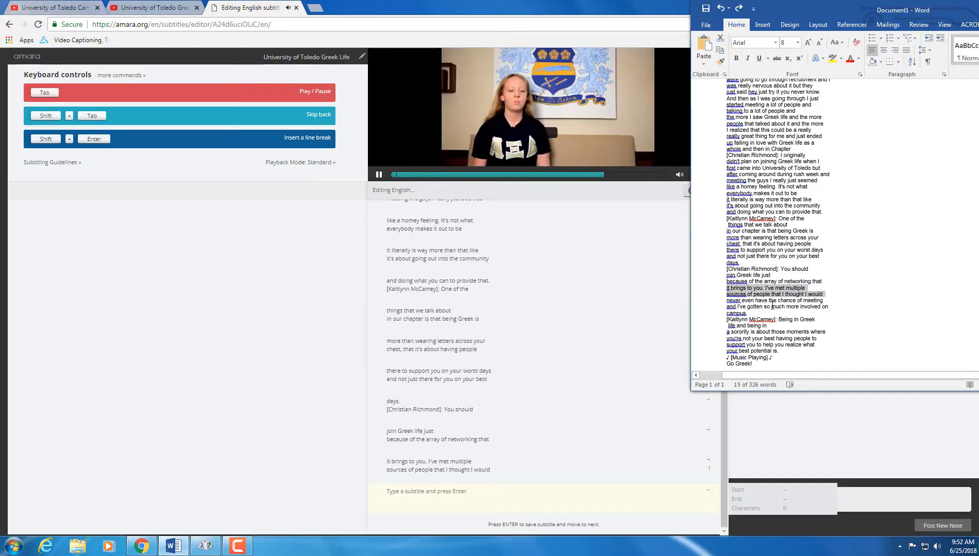
left_click_drag(717, 307, 717, 299)
key("ctrl+c")
left_click(454, 493)
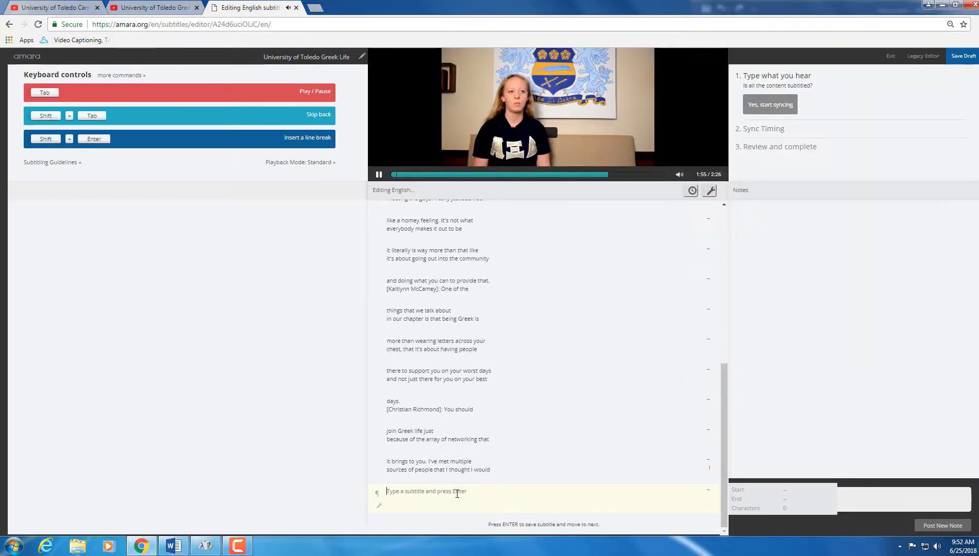
key("ctrl+v")
key("Return")
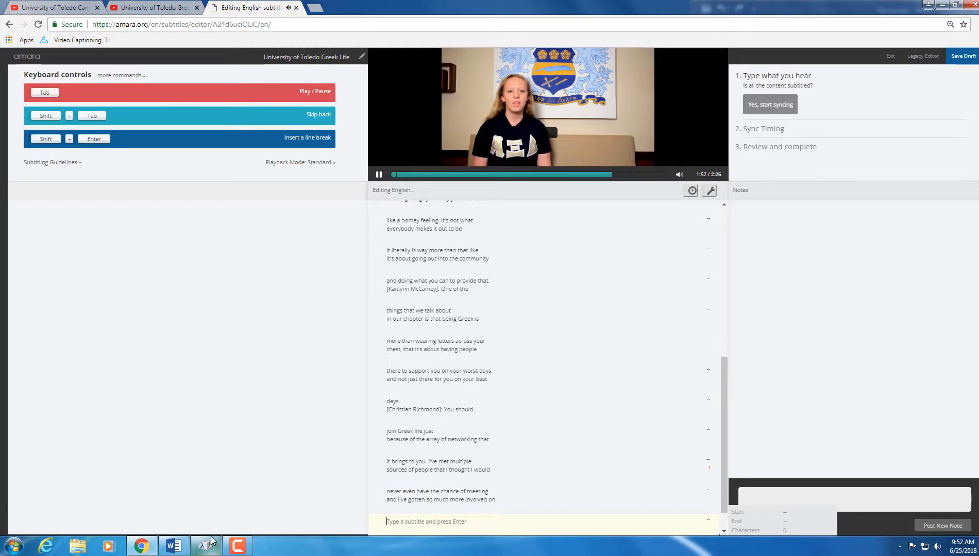
left_click(171, 546)
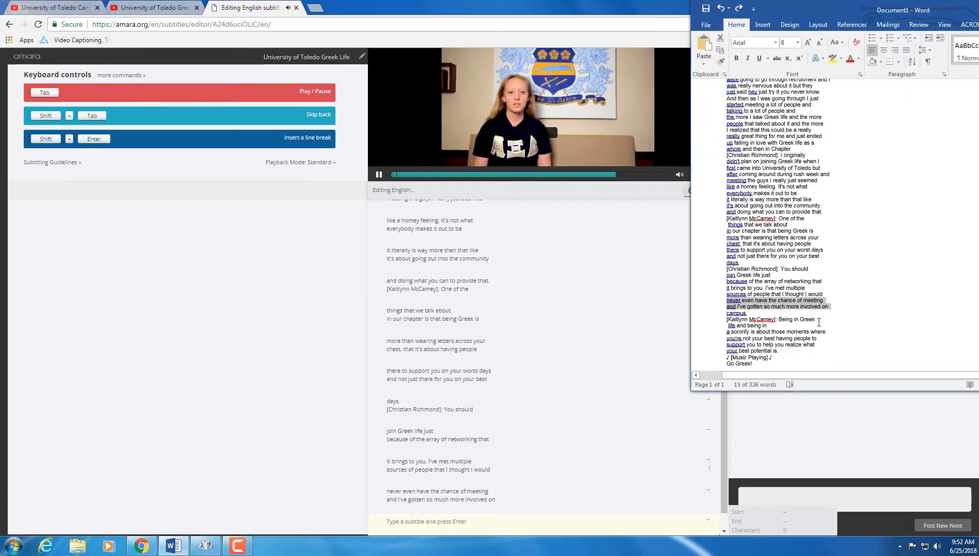
left_click(722, 318)
key("ctrl+c")
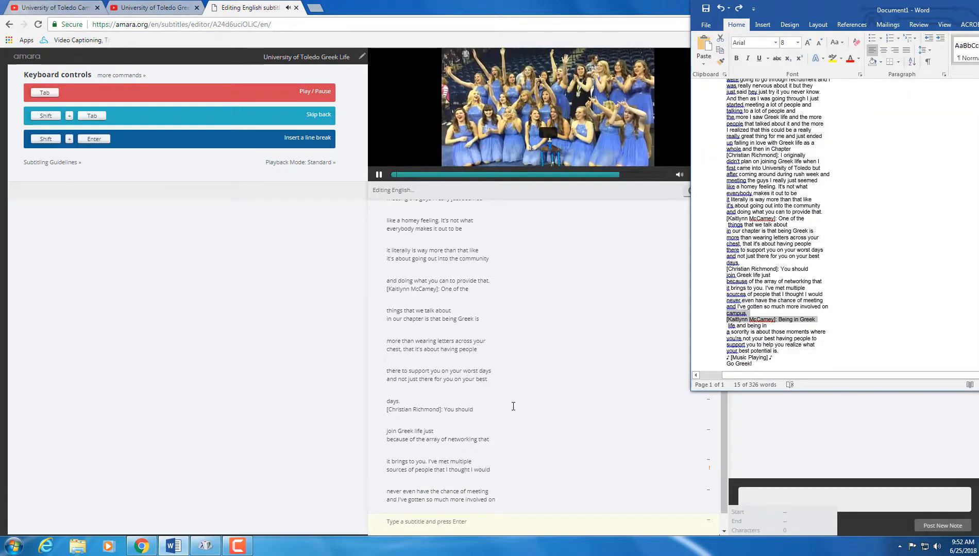
left_click(402, 522)
key("ctrl+v")
key("Return")
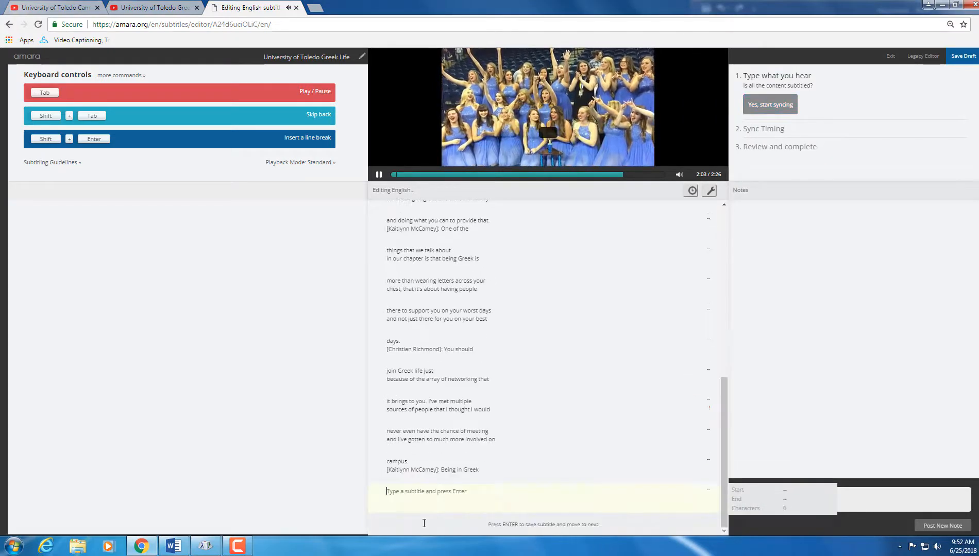
Step: Add the 'life and being in' subtitle
left_click(173, 545)
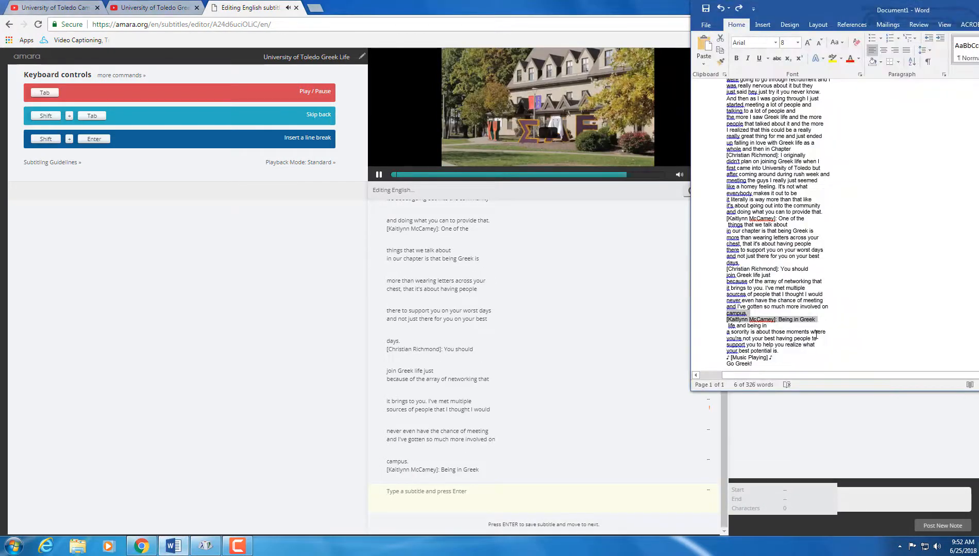
left_click_drag(832, 333, 723, 326)
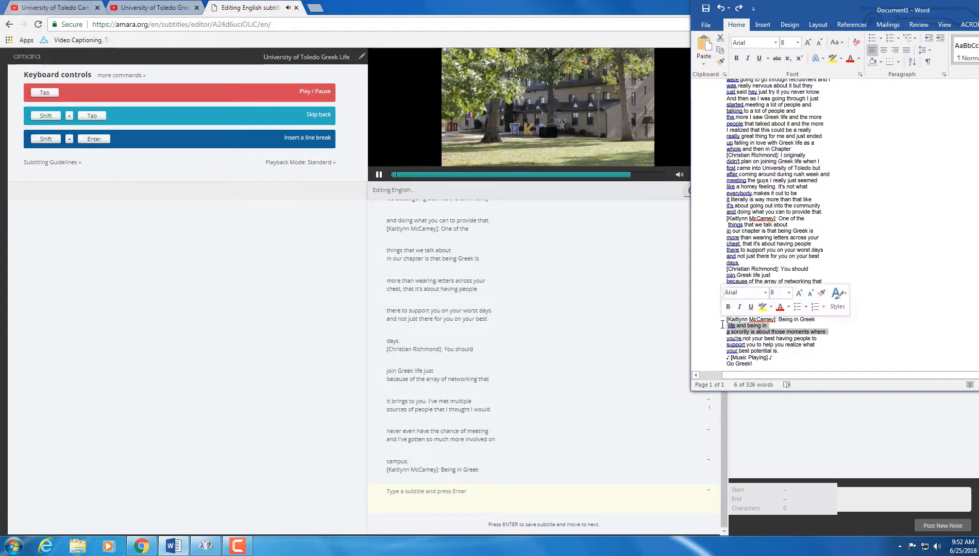
key("ctrl+c")
left_click(465, 491)
key("ctrl+v")
key("Return")
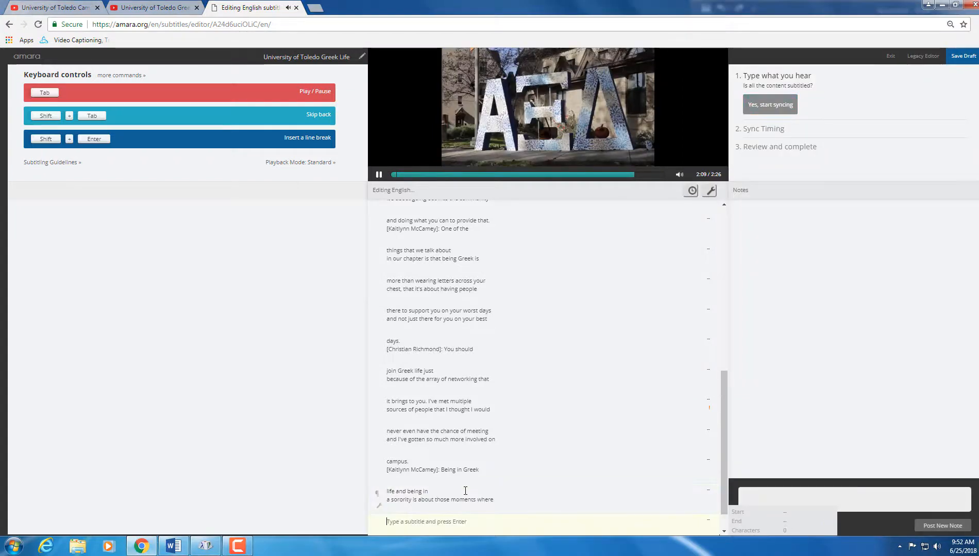
Step: Add the two 'you're not your best' lines as a subtitle
left_click(183, 545)
left_click(826, 335, "shift")
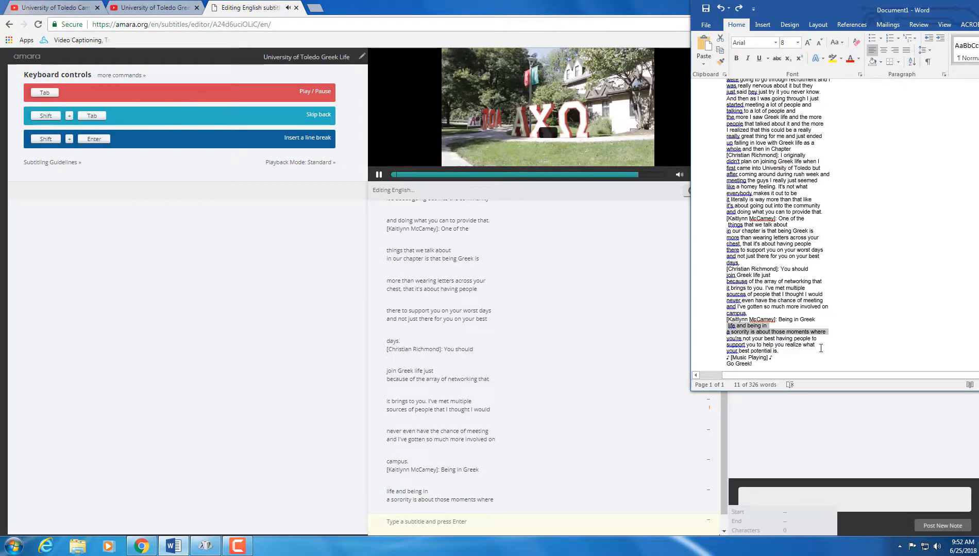
left_click_drag(820, 348, 727, 339)
left_click(820, 346)
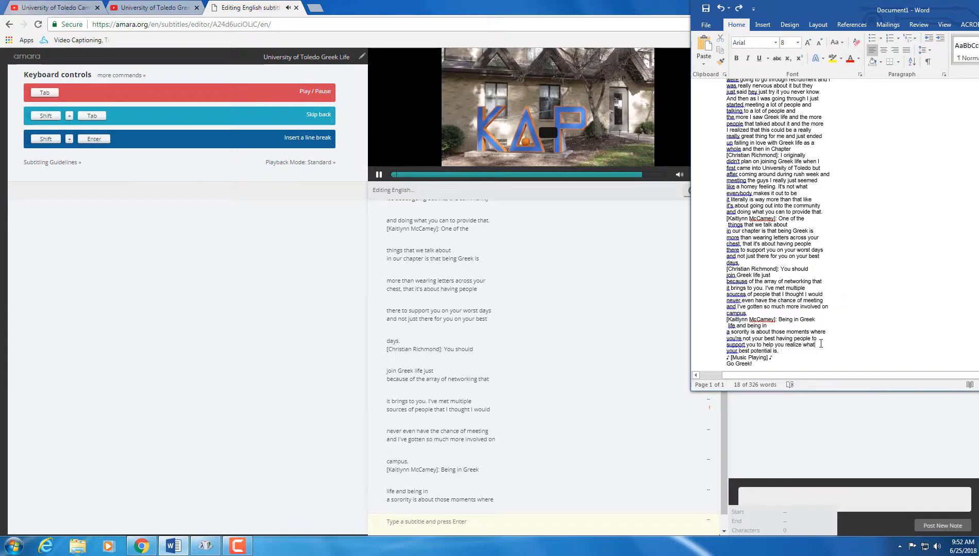
left_click_drag(819, 346, 730, 337)
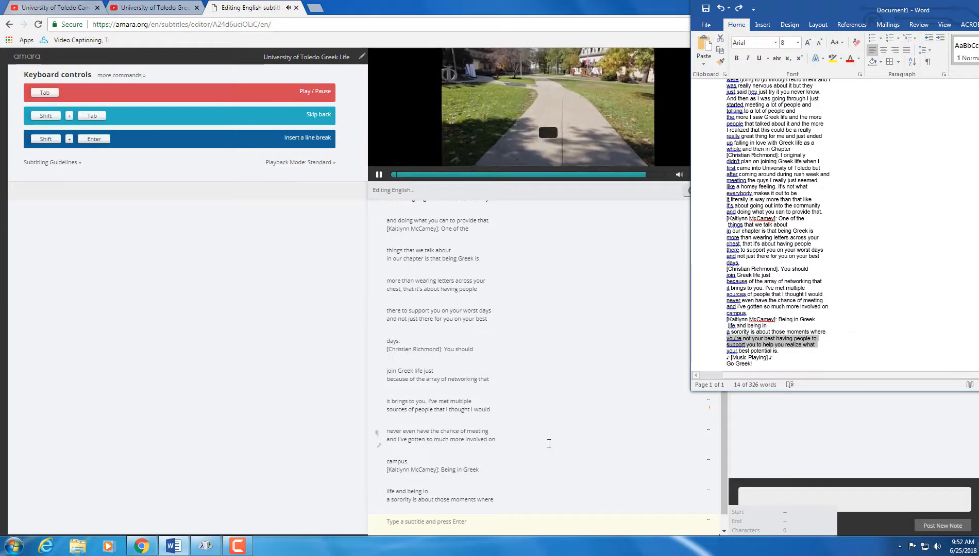
left_click(469, 525)
key("ctrl+v")
key("Return")
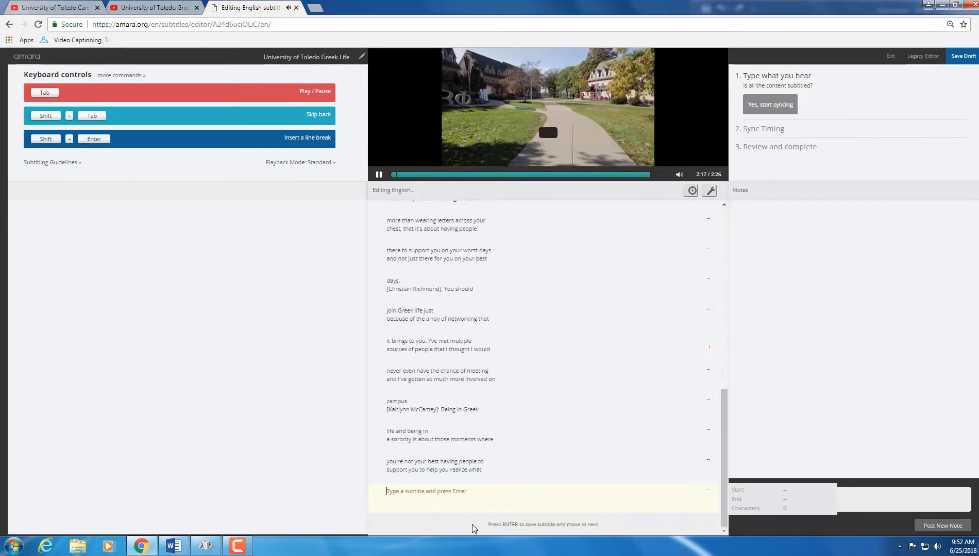
Step: Paste 'your best potential is.' together with the music line into a new subtitle
left_click(174, 547)
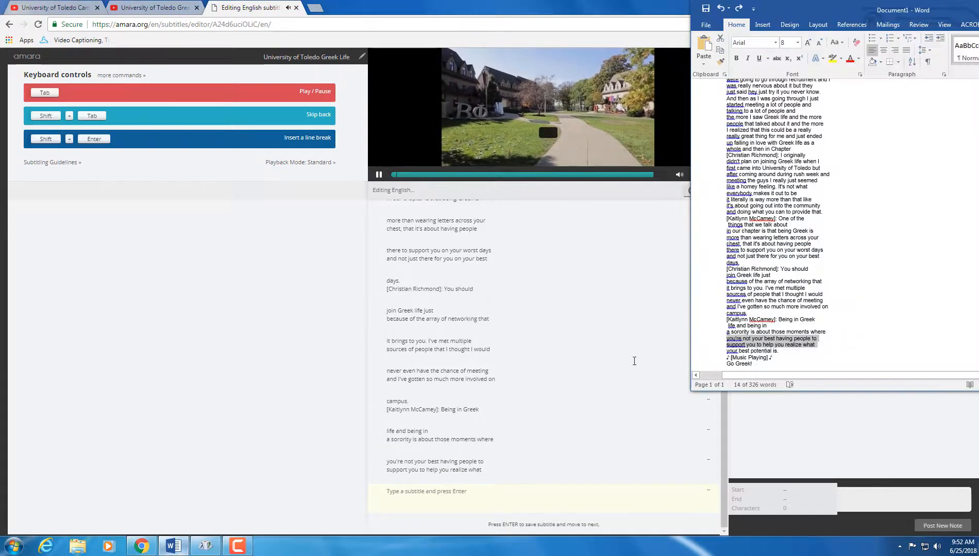
left_click_drag(783, 356, 726, 351)
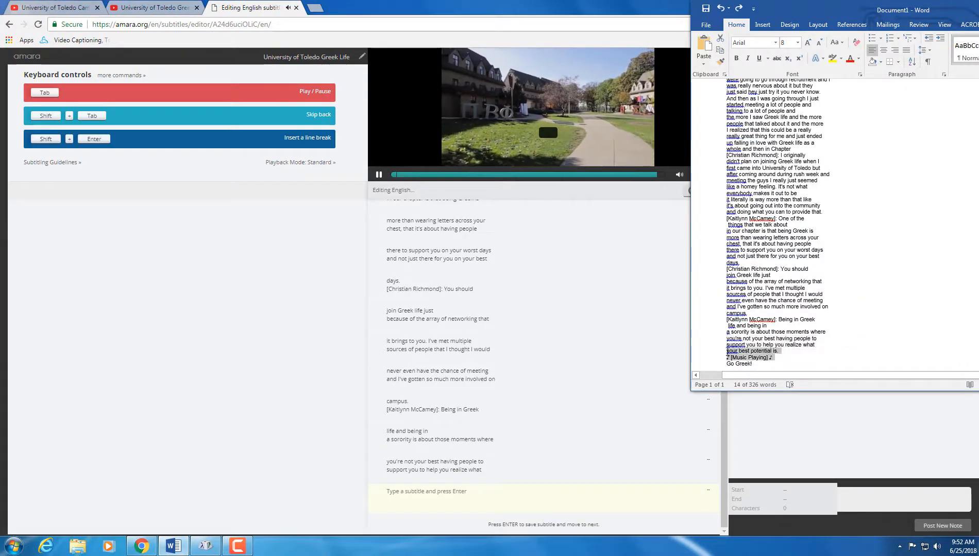
key("ctrl+c")
left_click(423, 492)
key("ctrl+v")
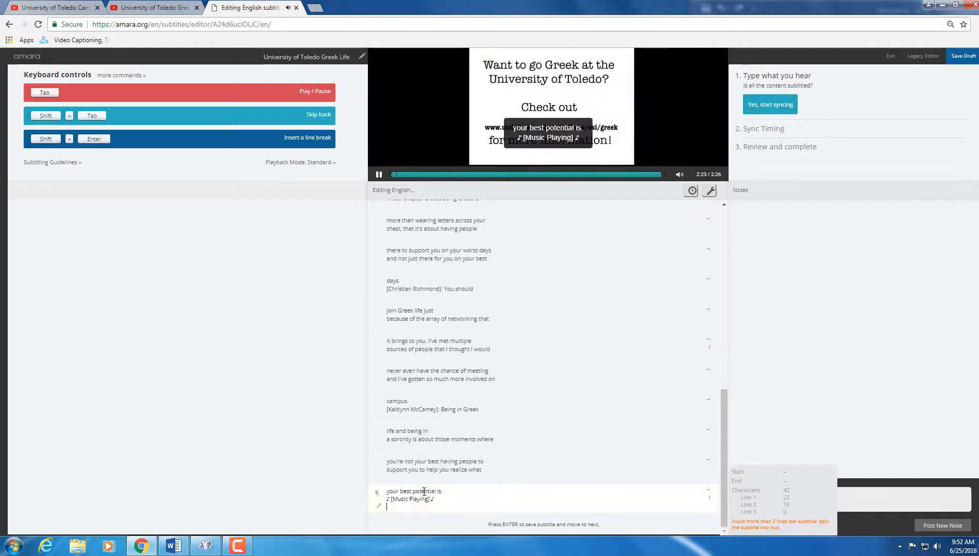
Step: Move '♪ [Music Playing] ♪' into its own subtitle after 'your best potential is.'
left_click_drag(436, 500, 387, 500)
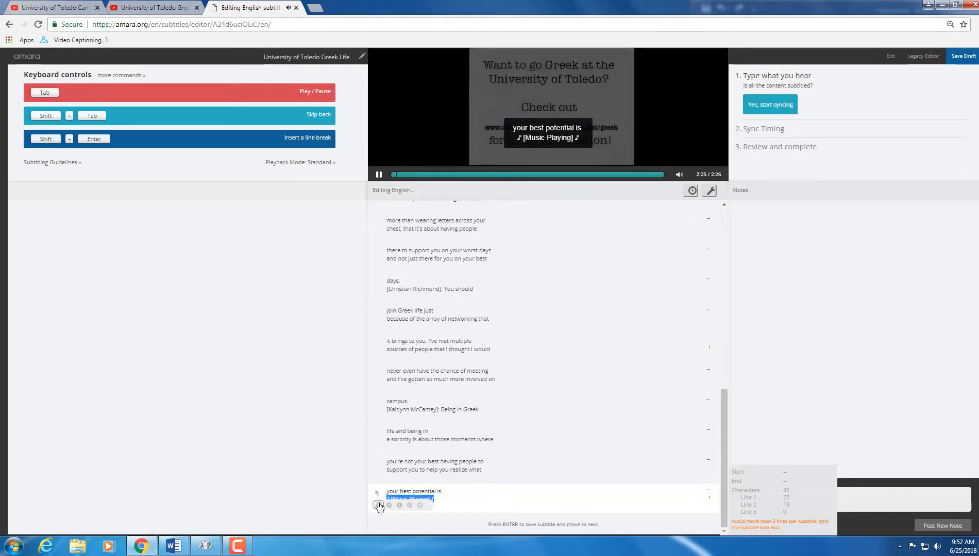
key("ctrl+x")
key("Return")
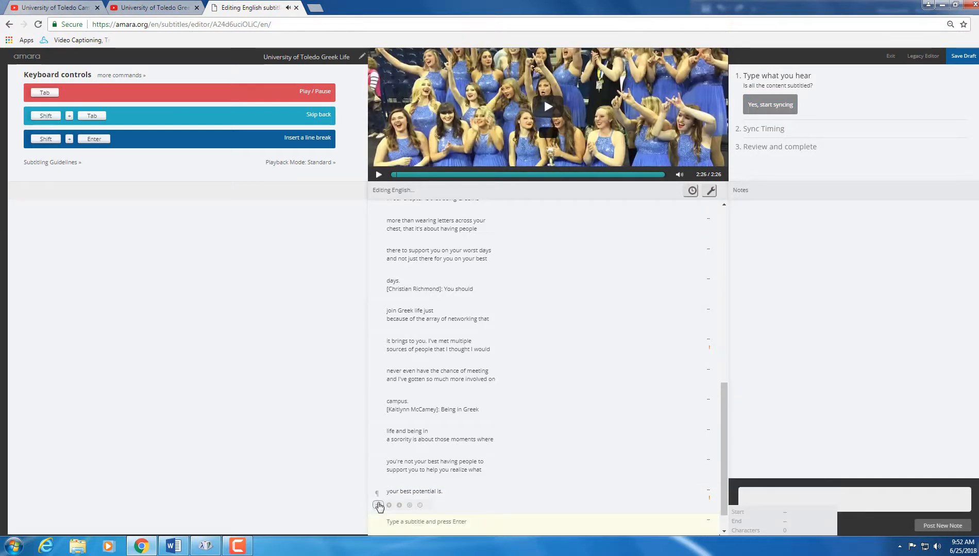
key("ctrl+v")
key("Return")
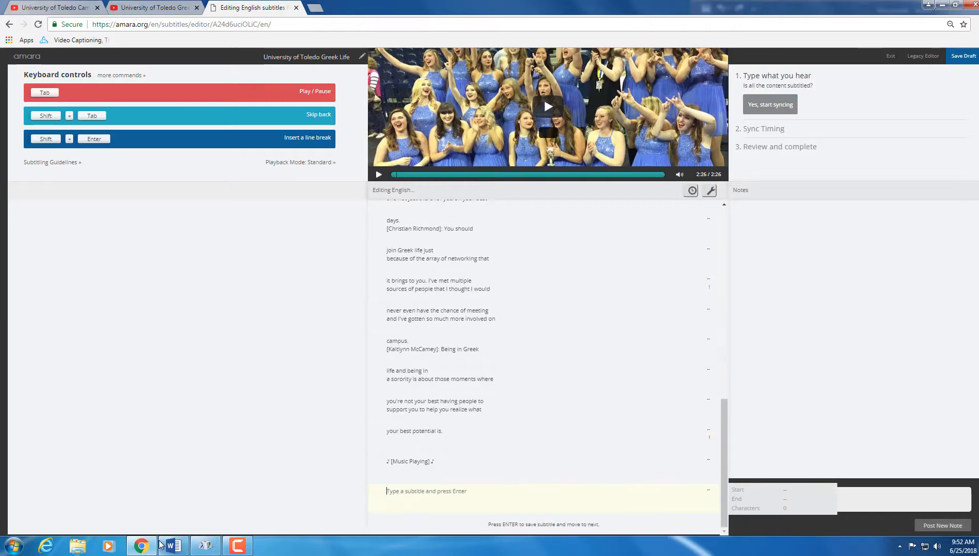
Step: Add 'Go Greek!' as the final subtitle and start syncing
left_click(173, 545)
left_click_drag(757, 367, 720, 366)
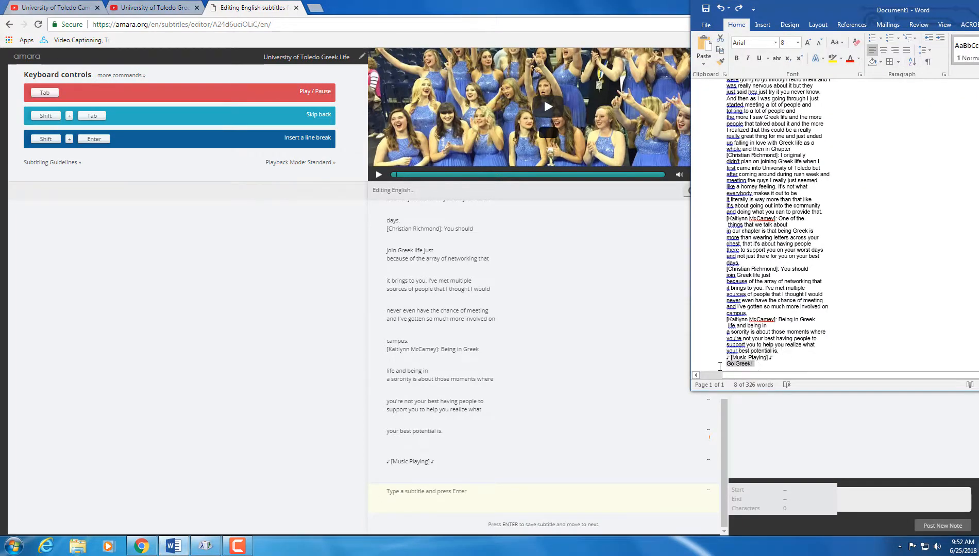
left_click(477, 504)
key("ctrl+v")
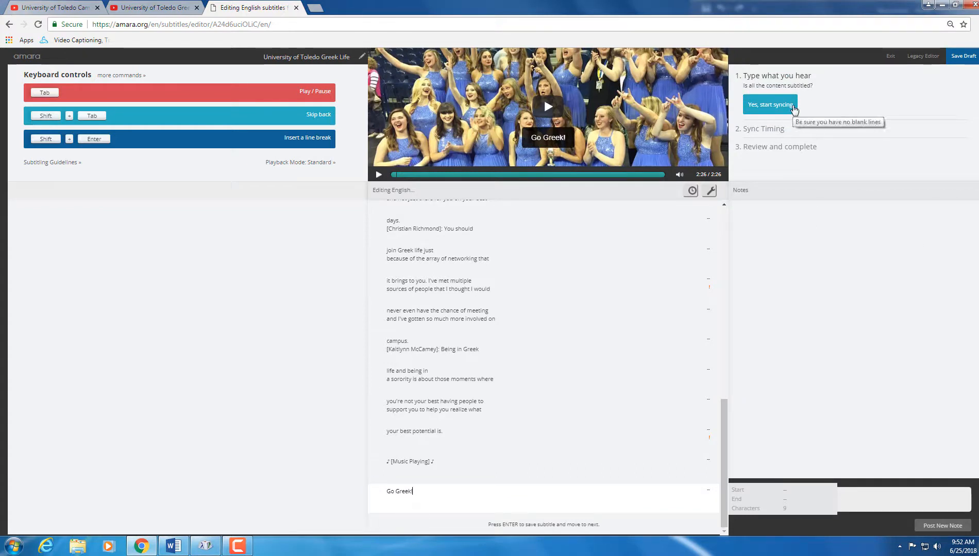
left_click(795, 110)
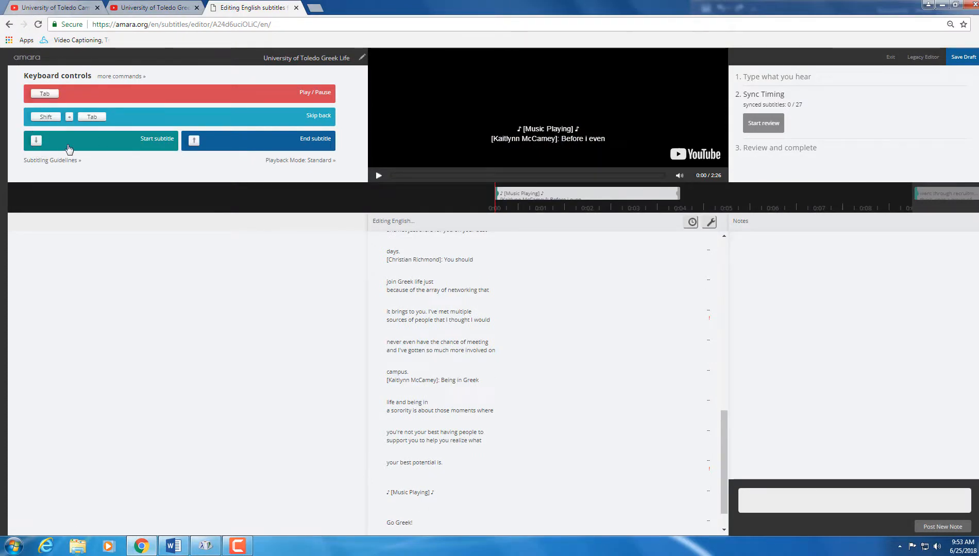
Step: Play the video from the beginning and mark the first subtitle's start at 0:01.80
left_click(378, 176)
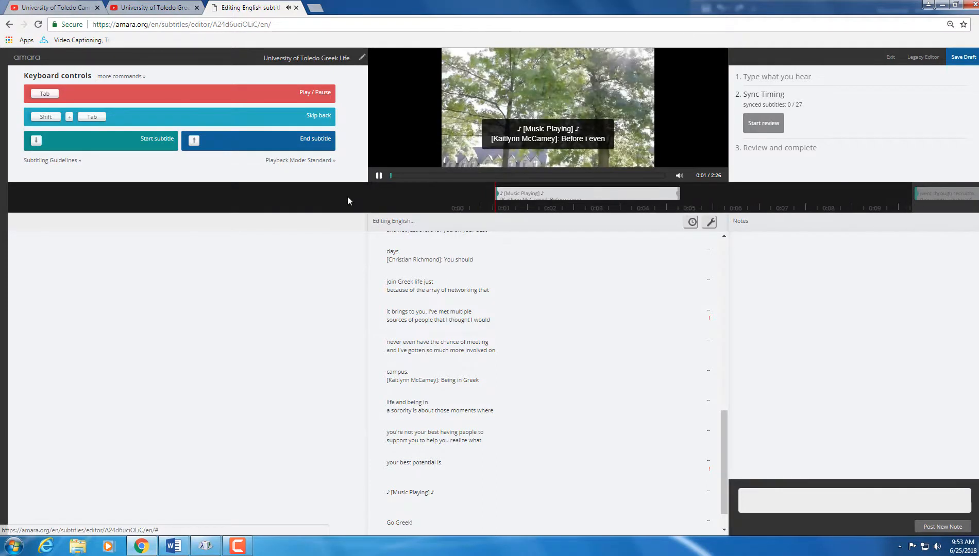
key("Down")
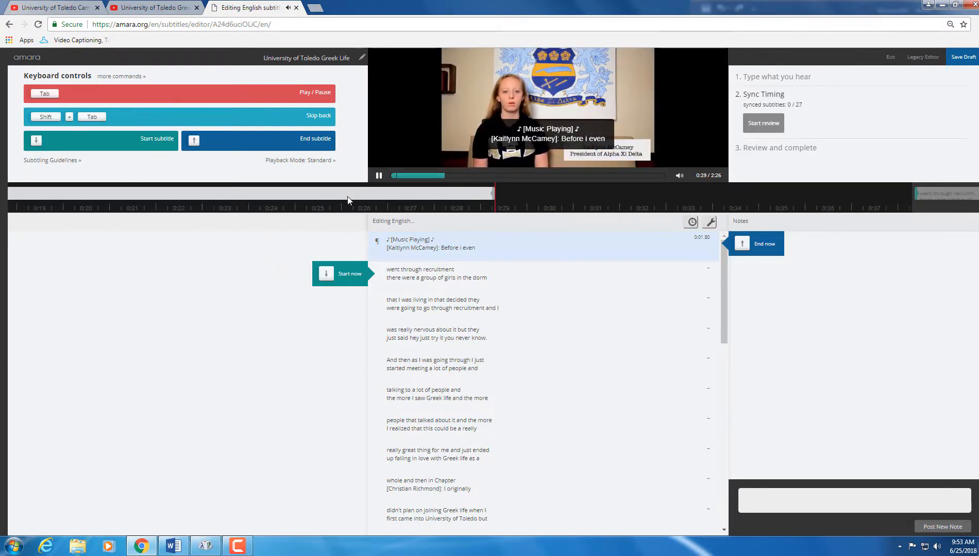
Step: Time subtitles two through 'things that we talk about' (1:23.86) as the video plays, reaching 14 of 27
key("Down")
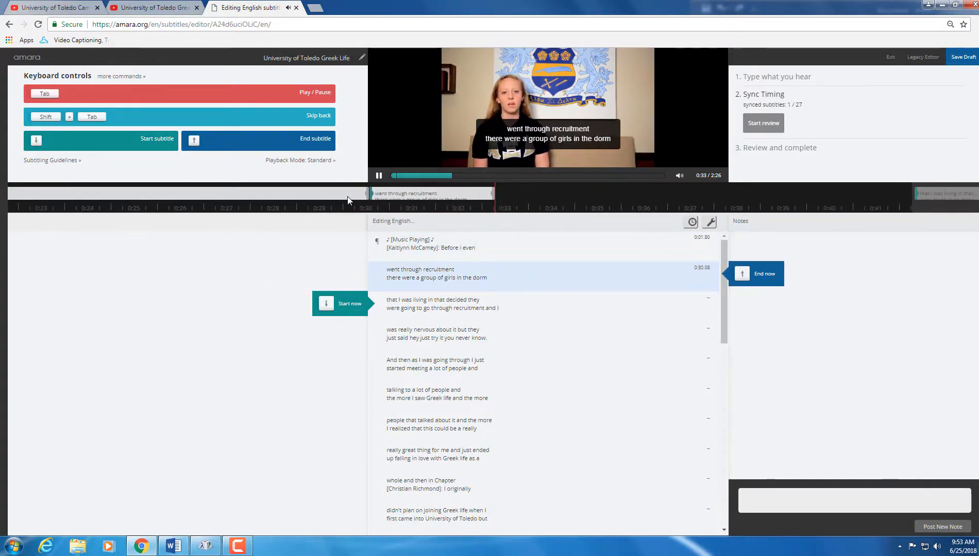
key("Down")
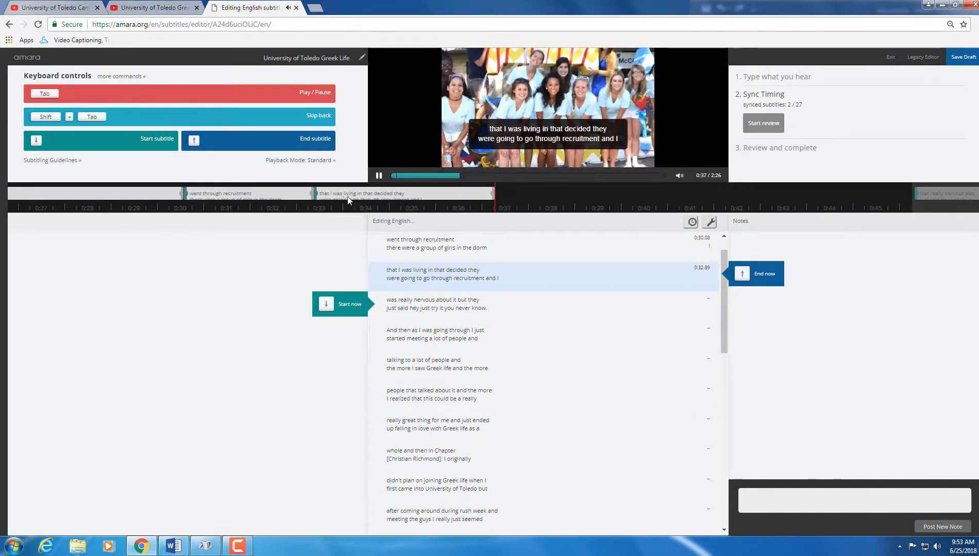
key("Down")
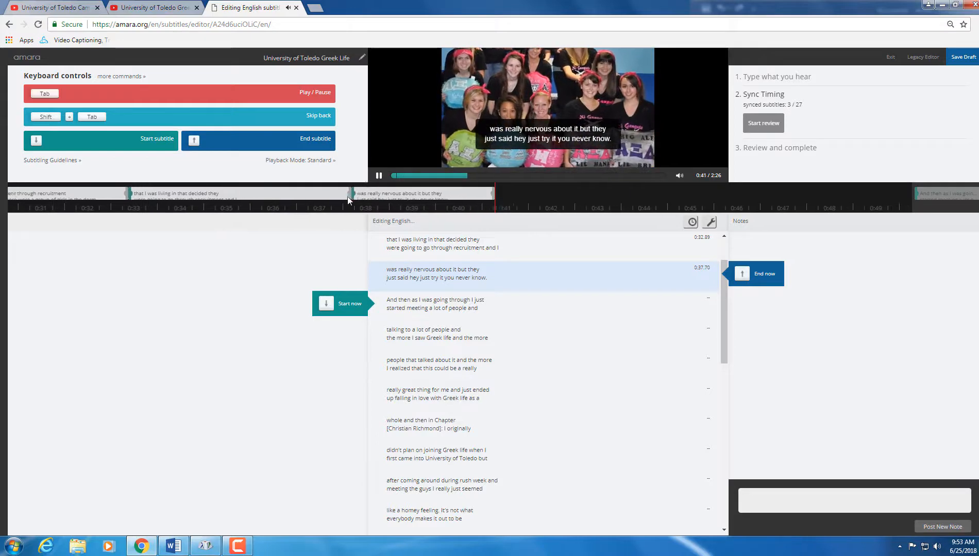
key("Down")
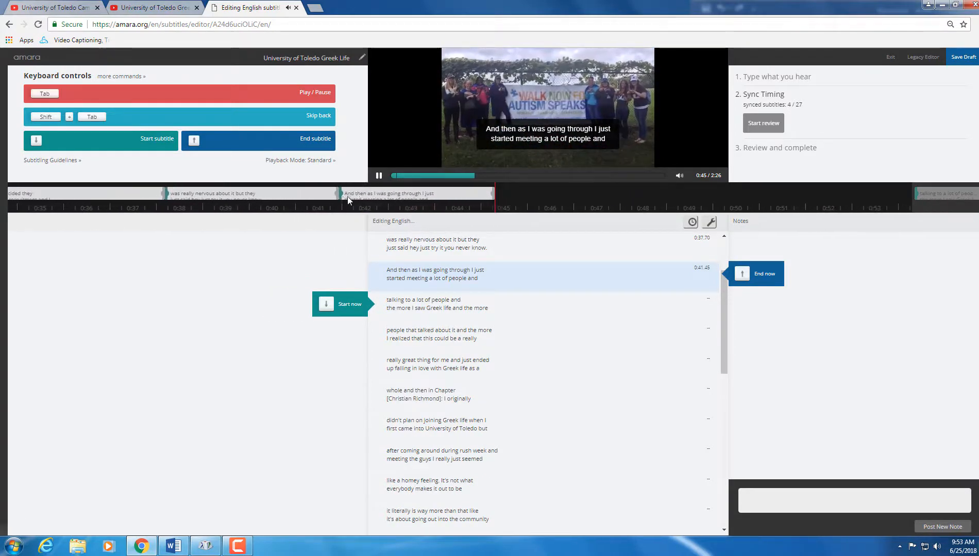
key("Down")
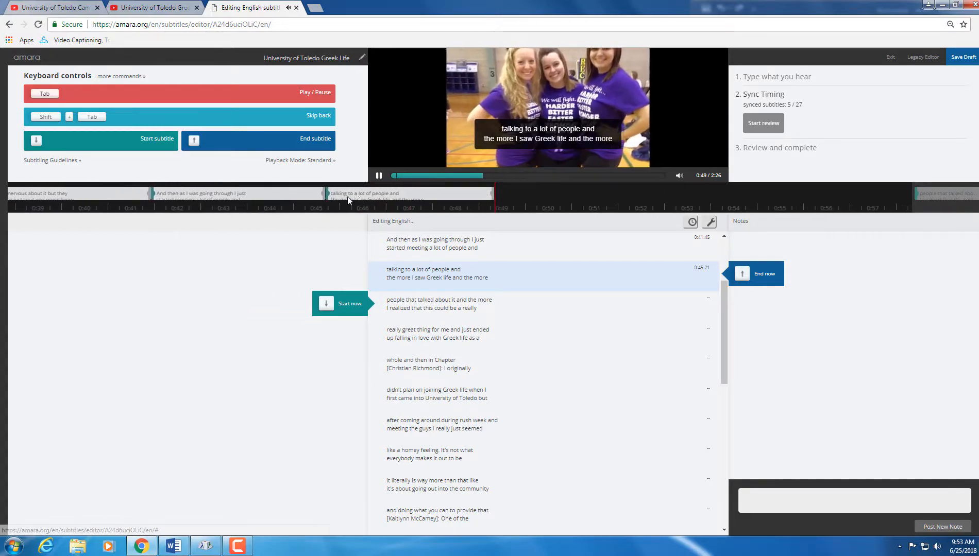
key("Down")
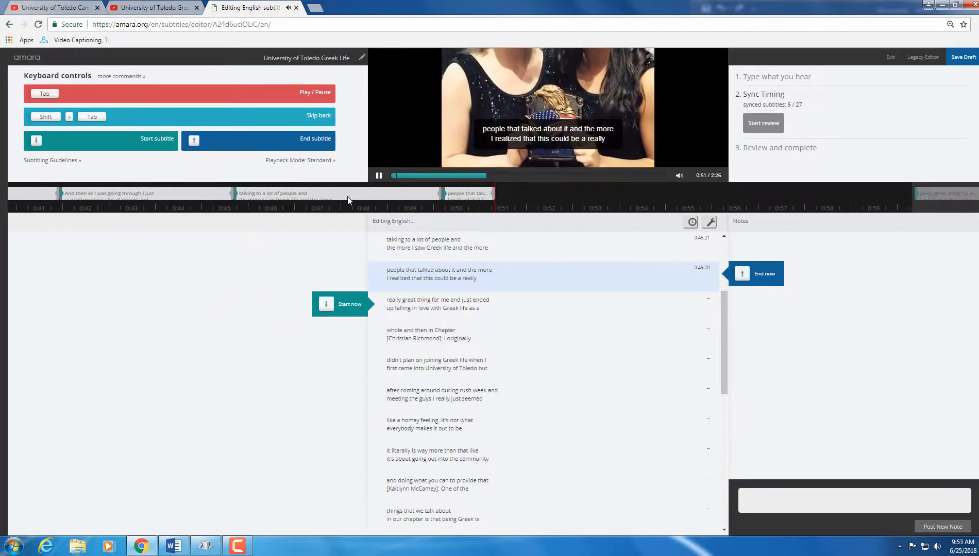
key("Down")
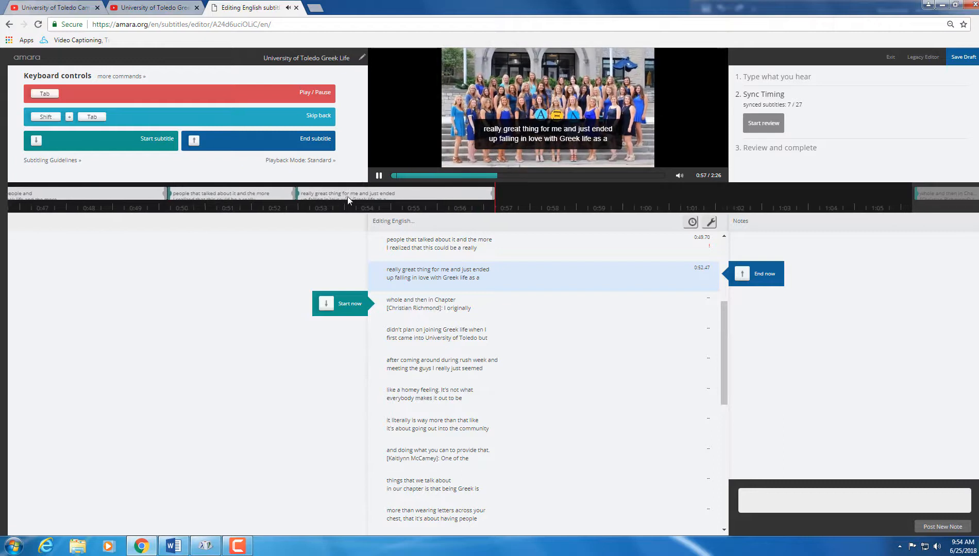
key("Down")
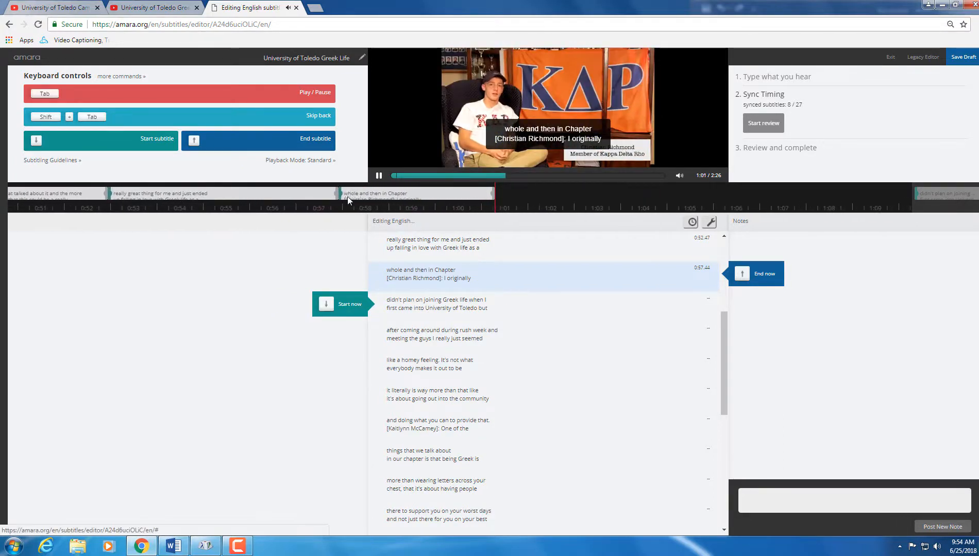
key("Down")
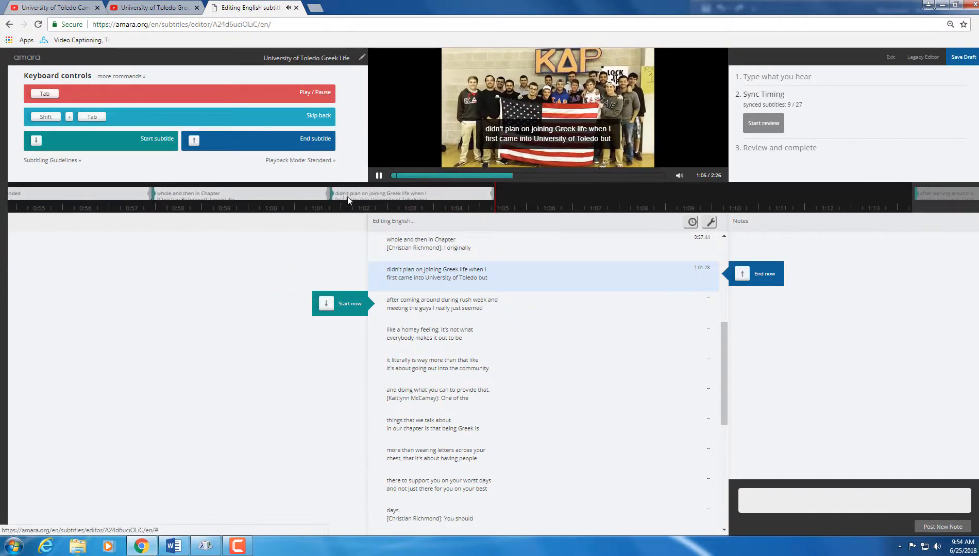
key("Down")
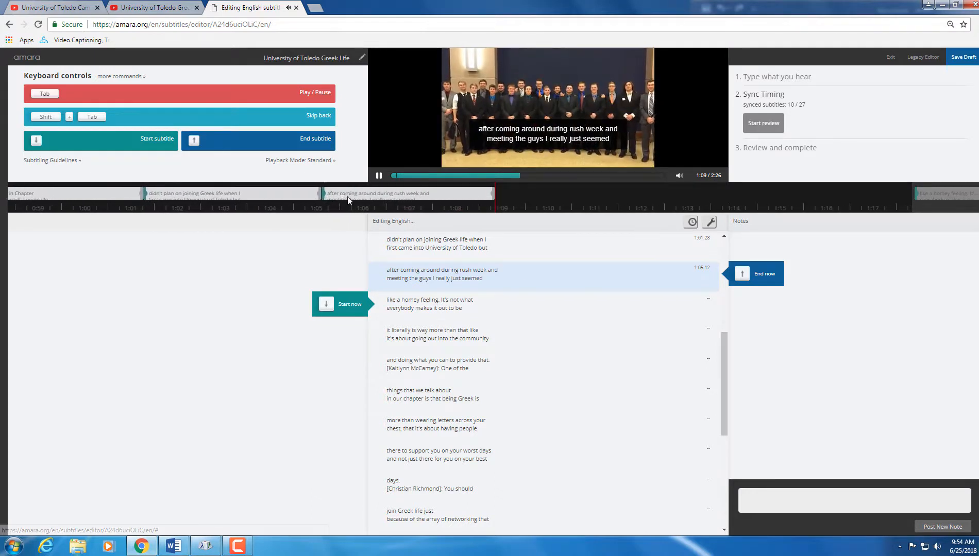
key("Down")
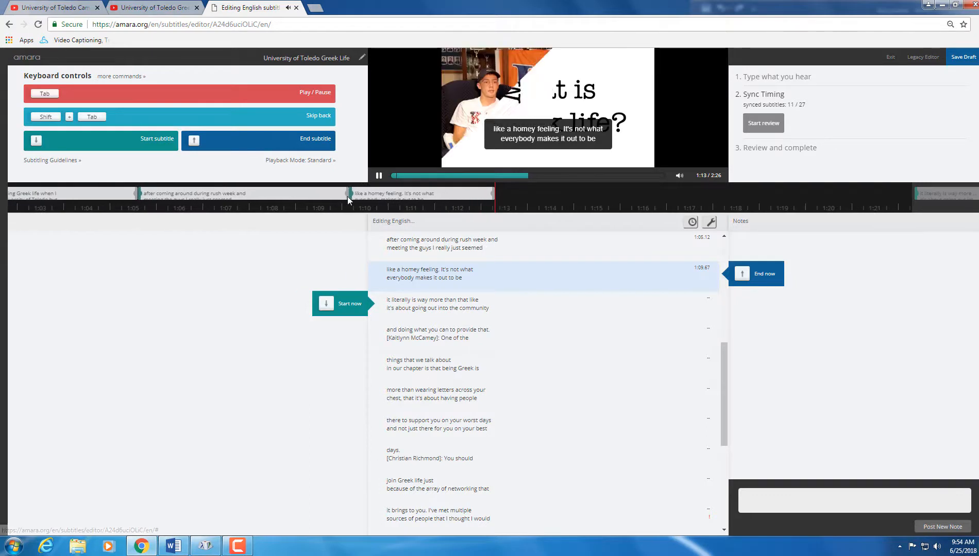
key("Down")
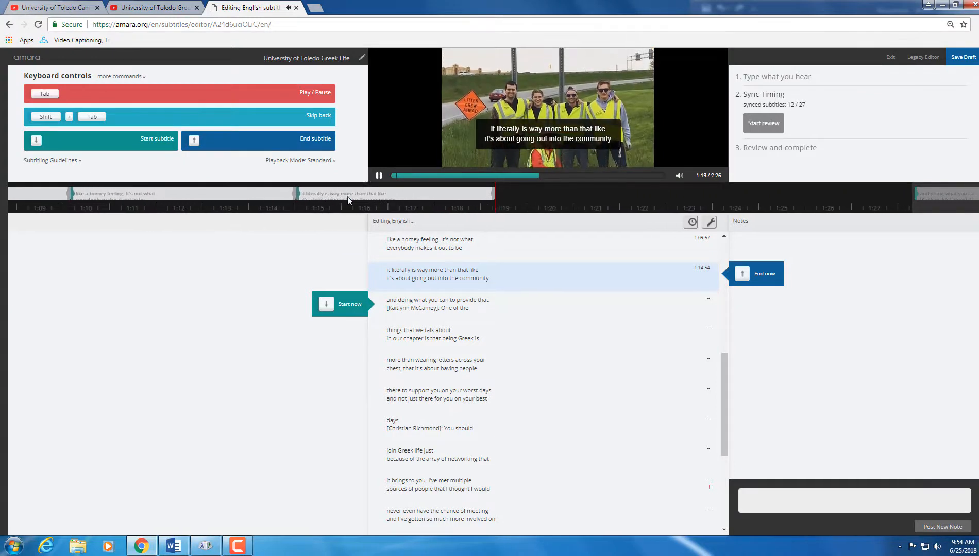
key("Down")
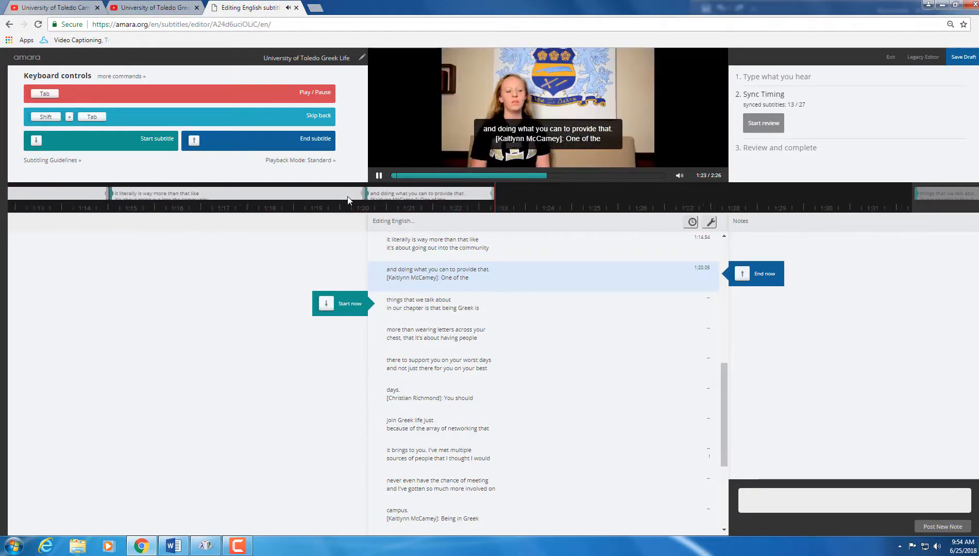
key("Down")
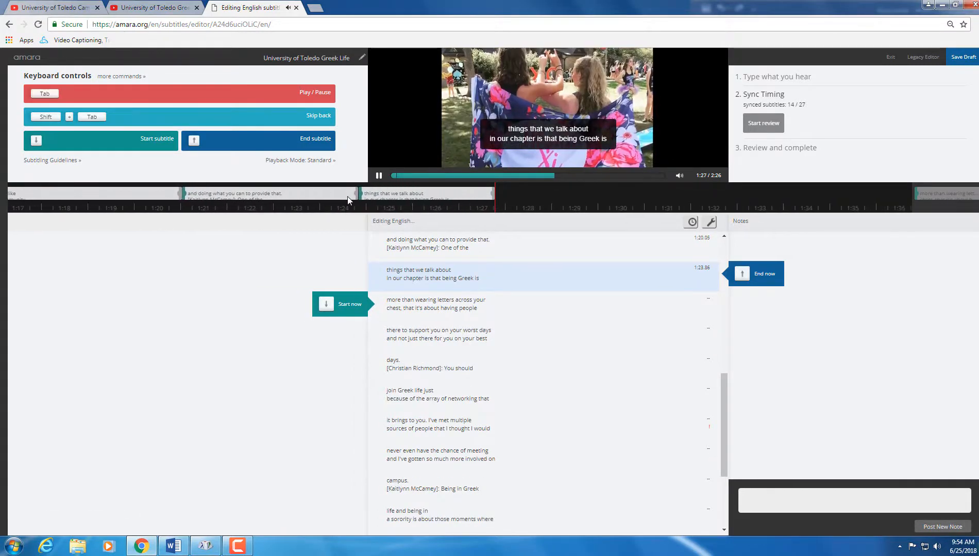
Step: Time 'more than wearing letters' through 'Go Greek!' (2:21.80), then end the final subtitle
key("Down")
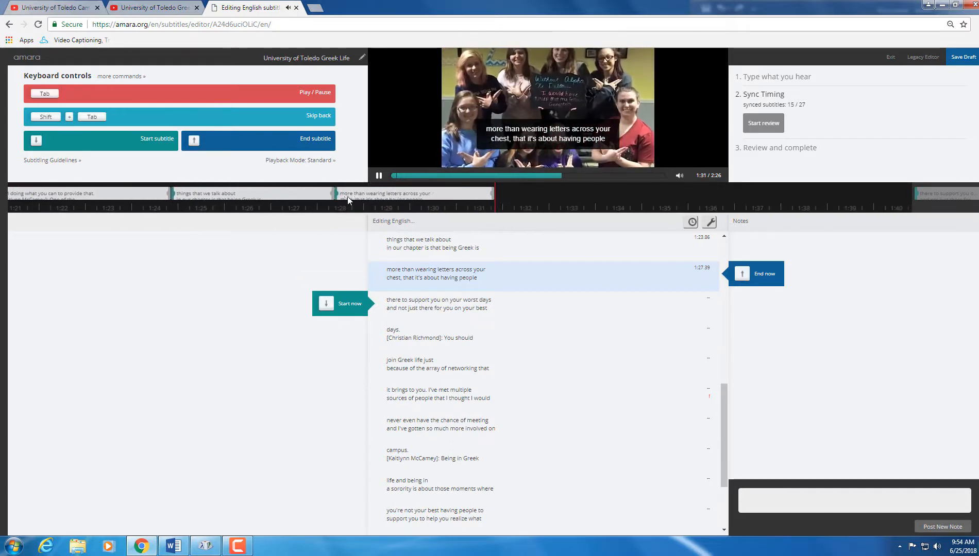
key("Down")
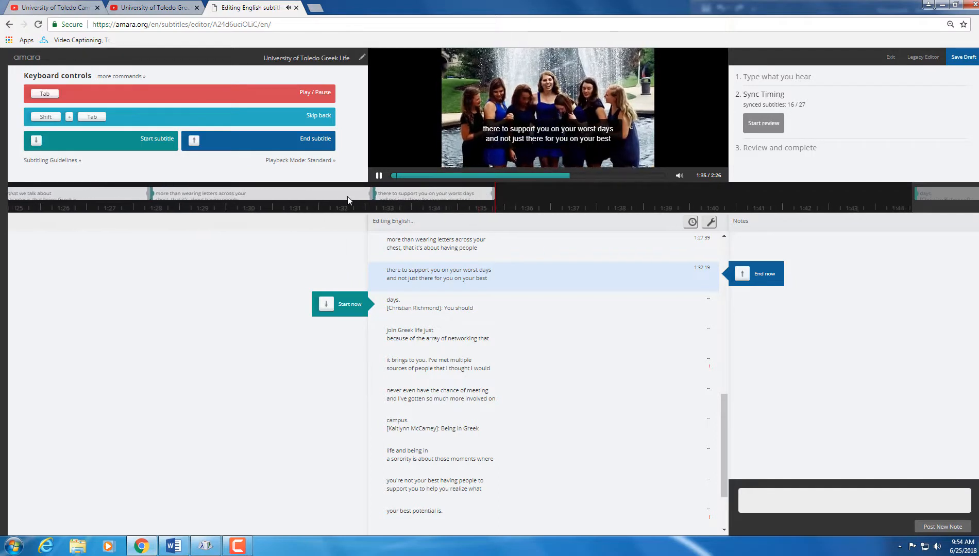
key("Down")
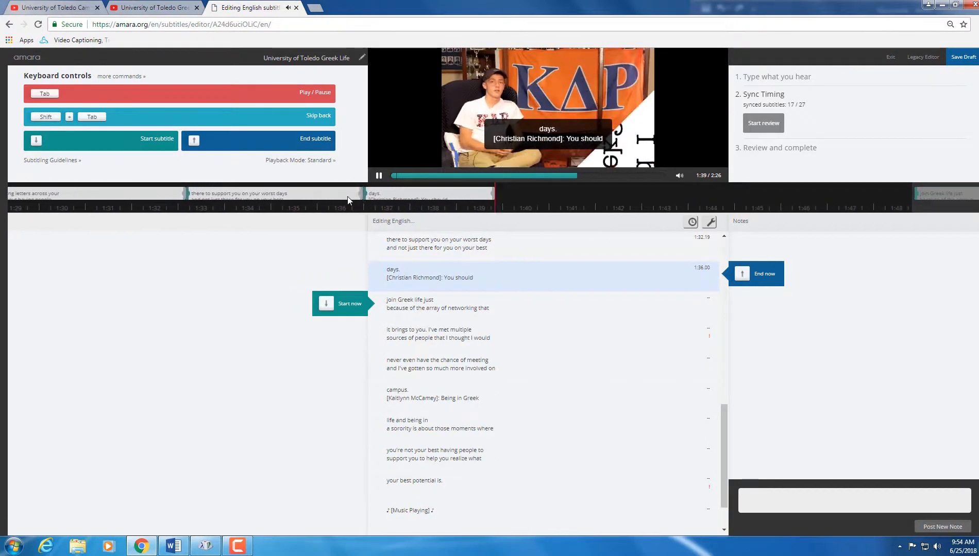
key("Down")
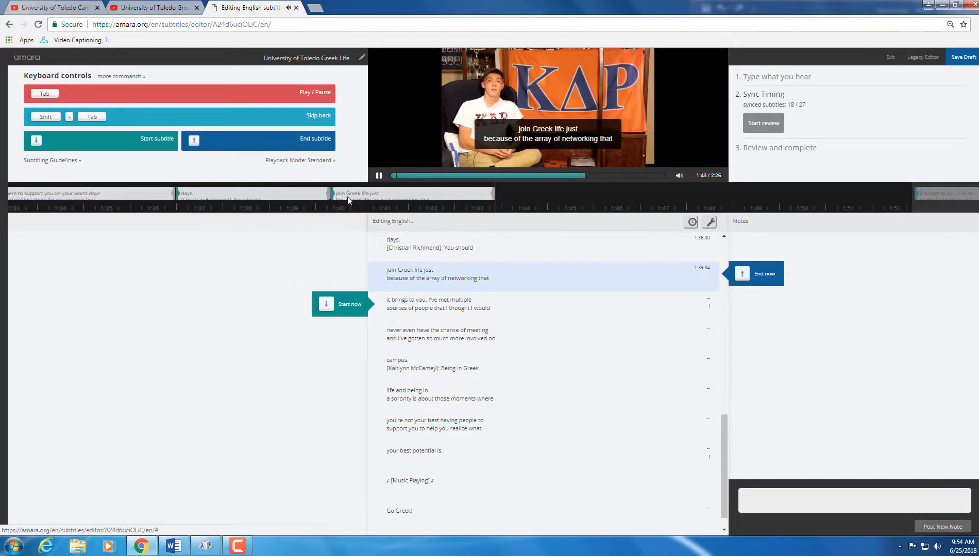
key("Down")
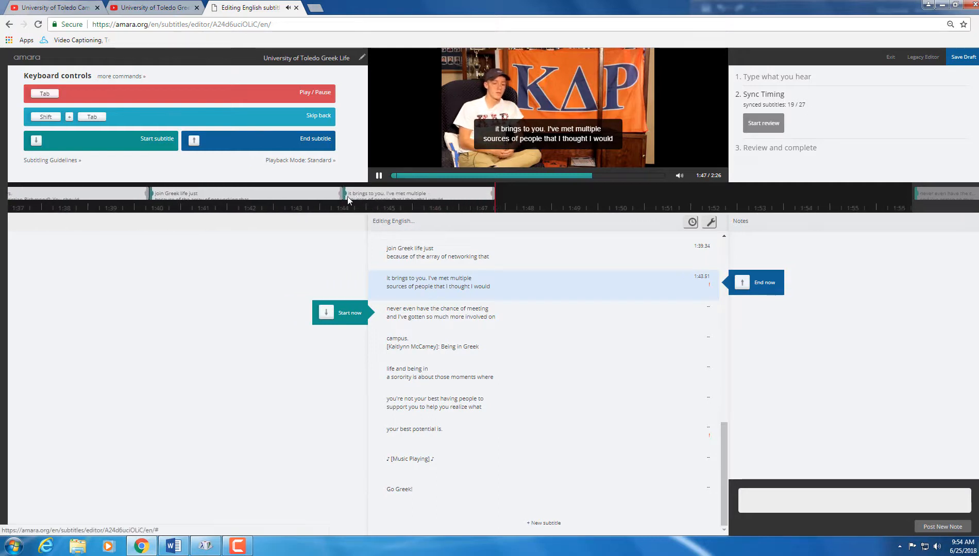
key("Down")
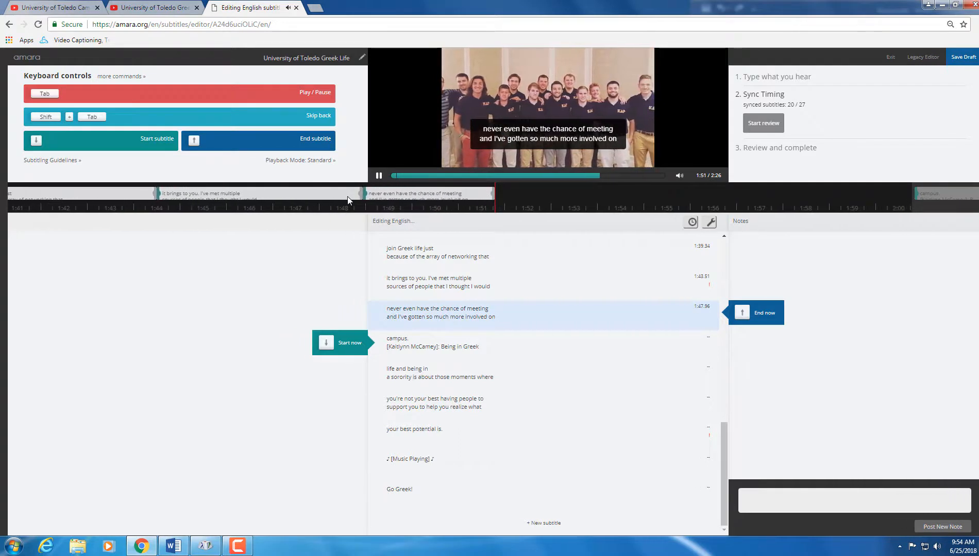
key("Down")
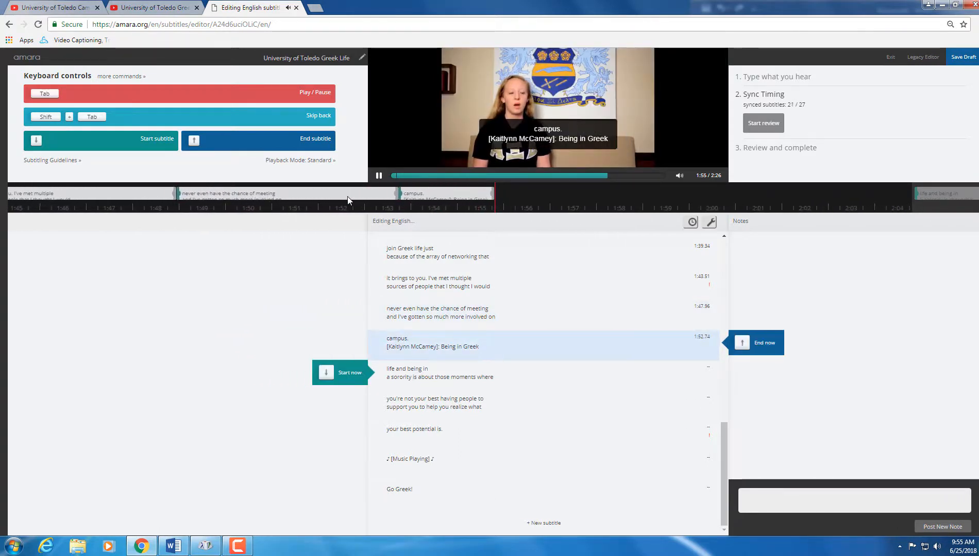
key("Down")
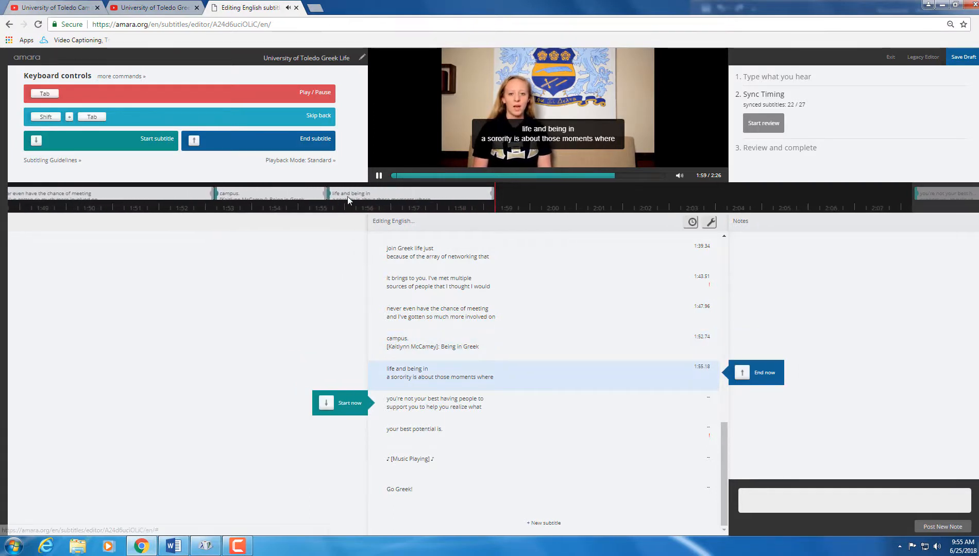
key("Down")
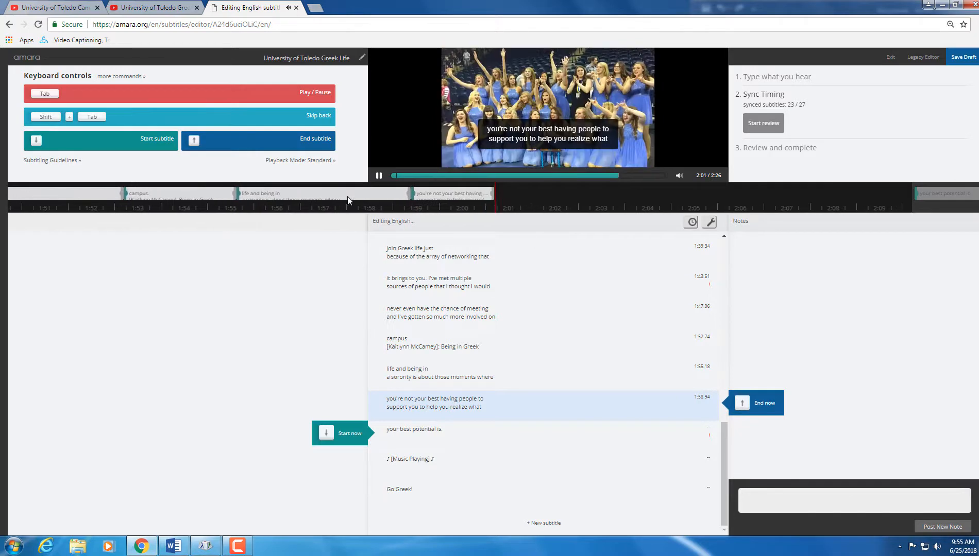
key("Down")
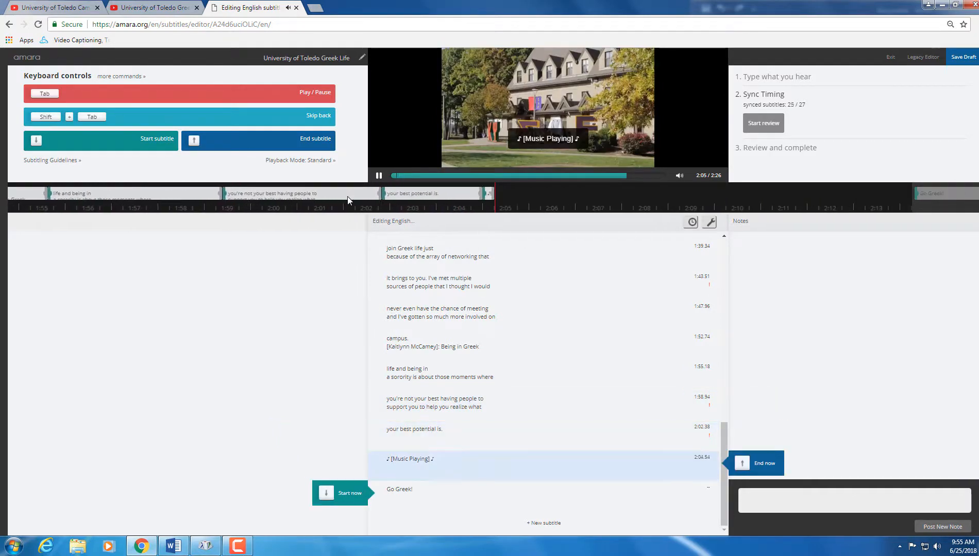
key("Down")
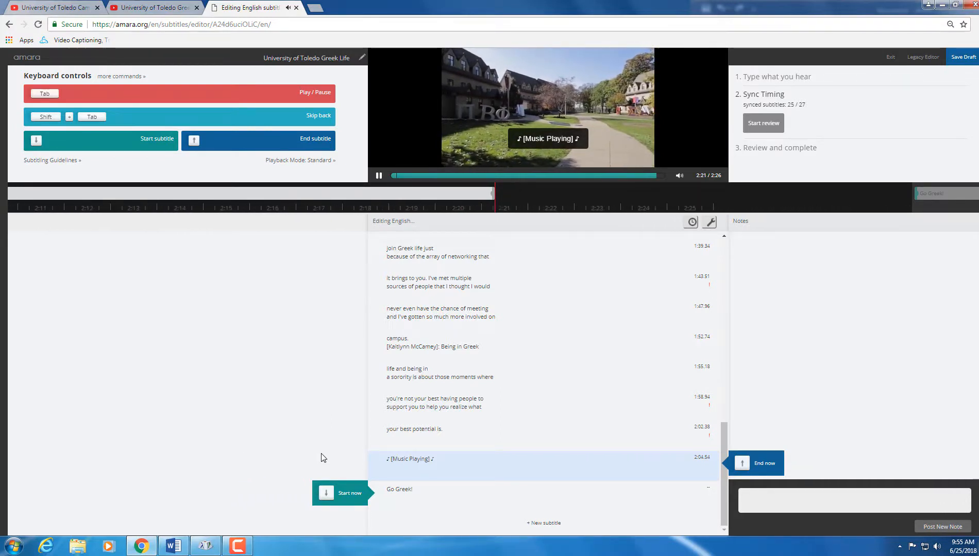
key("Down")
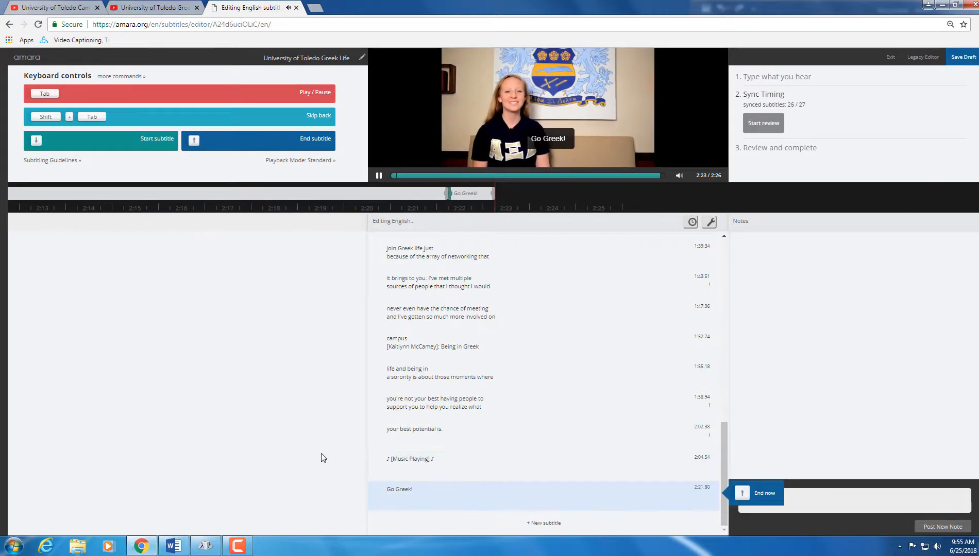
key("Up")
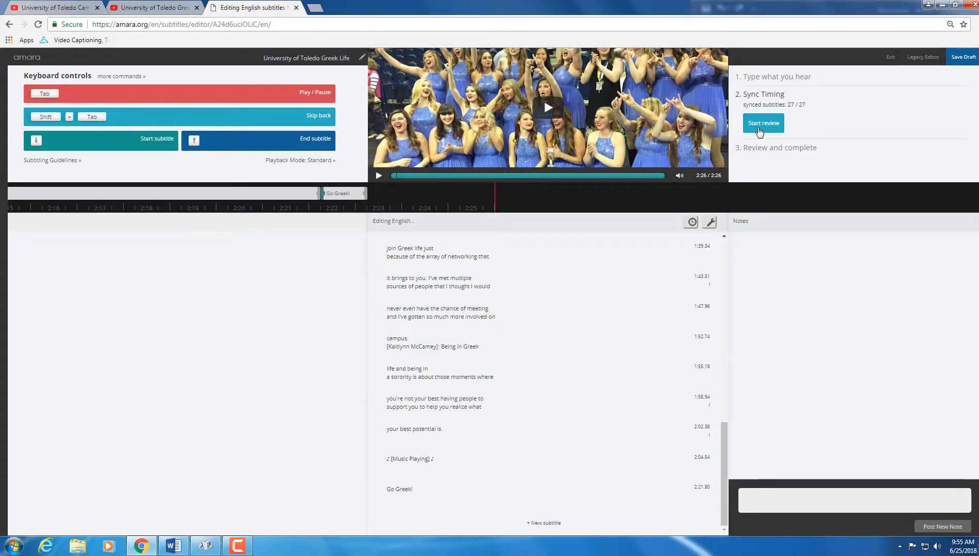
Step: Start the review, watch the full subtitled video, and dismiss the Windows colour-scheme warning
left_click(760, 128)
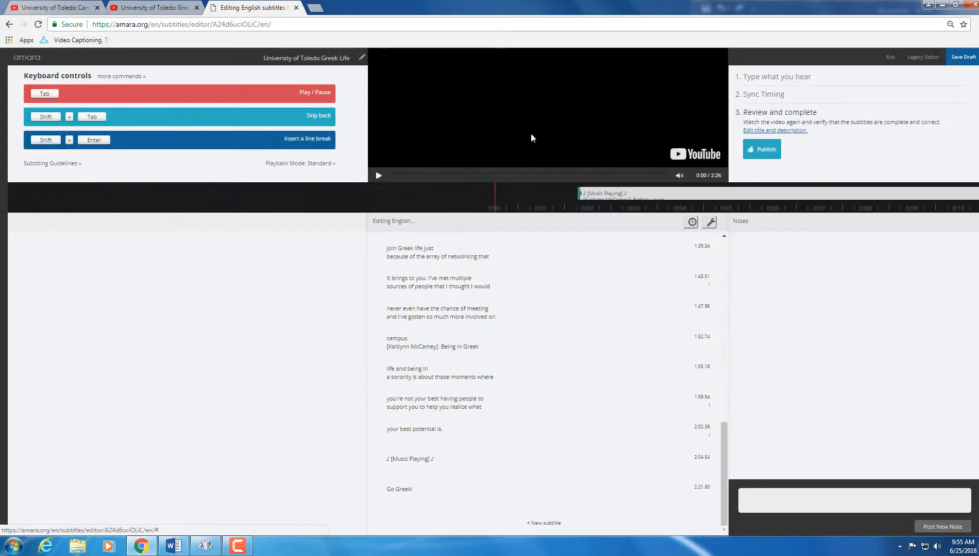
left_click(380, 175)
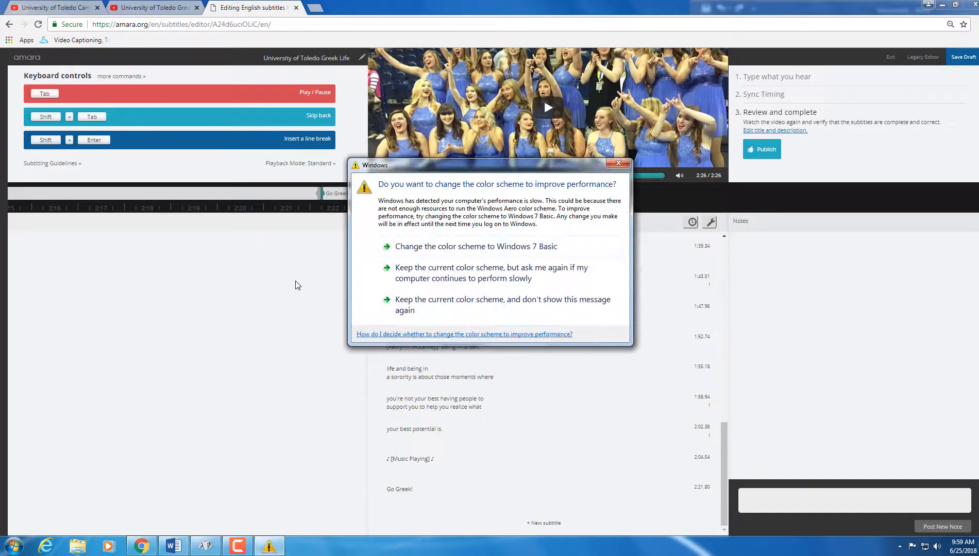
left_click(618, 164)
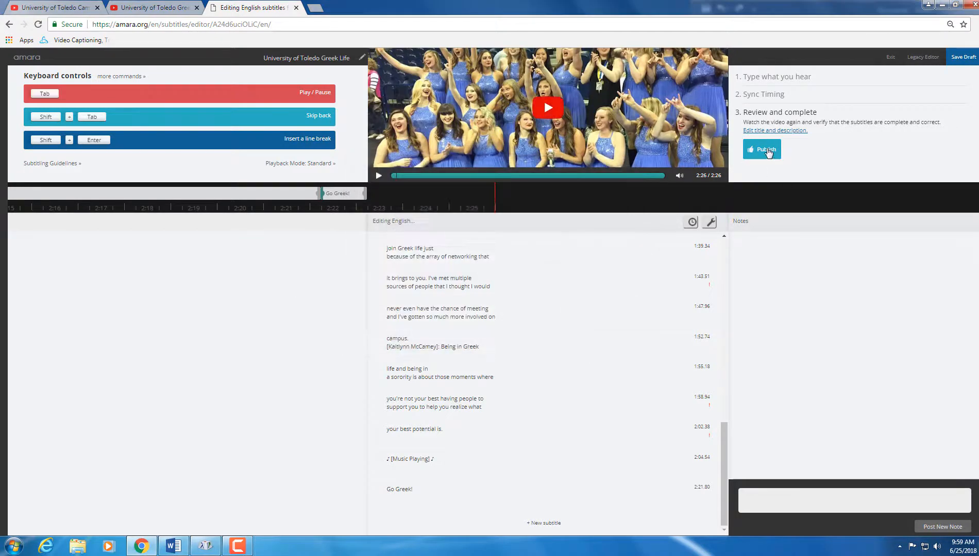
Step: Publish the 27 English subtitles as Revision 1 and open the video's info page
left_click(767, 151)
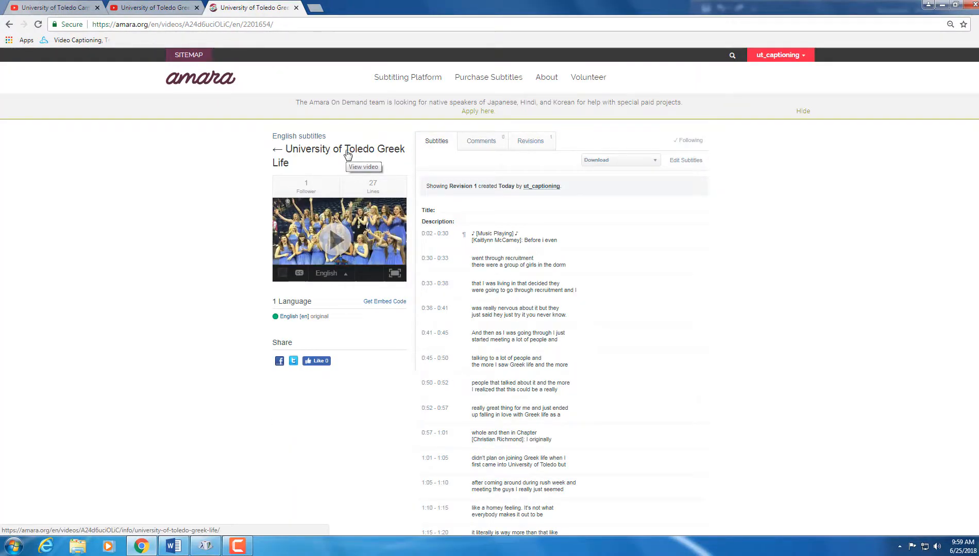
left_click(348, 155)
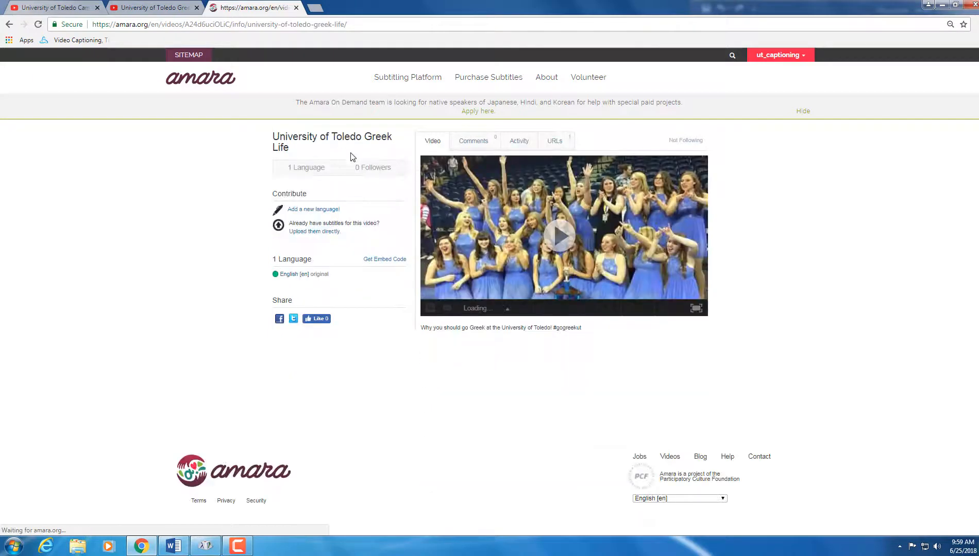
left_click(238, 546)
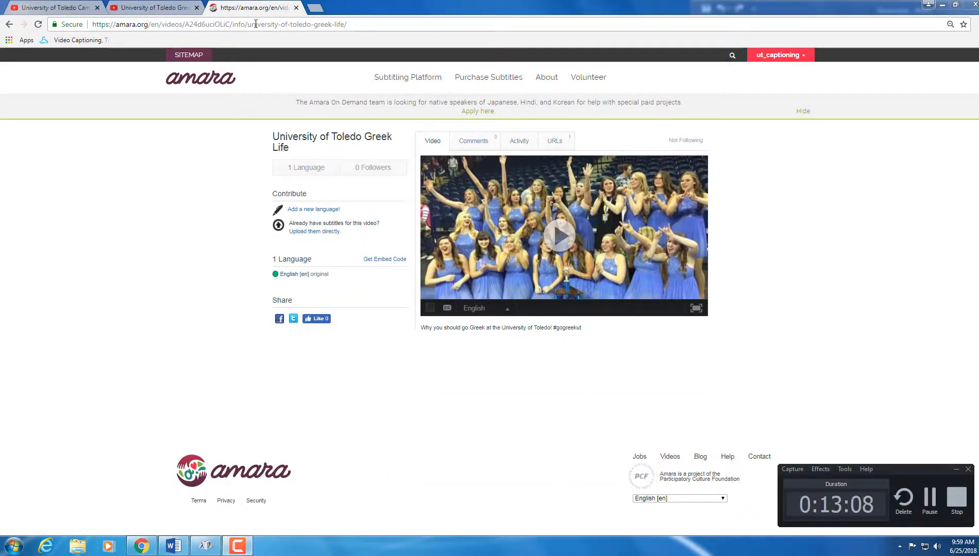